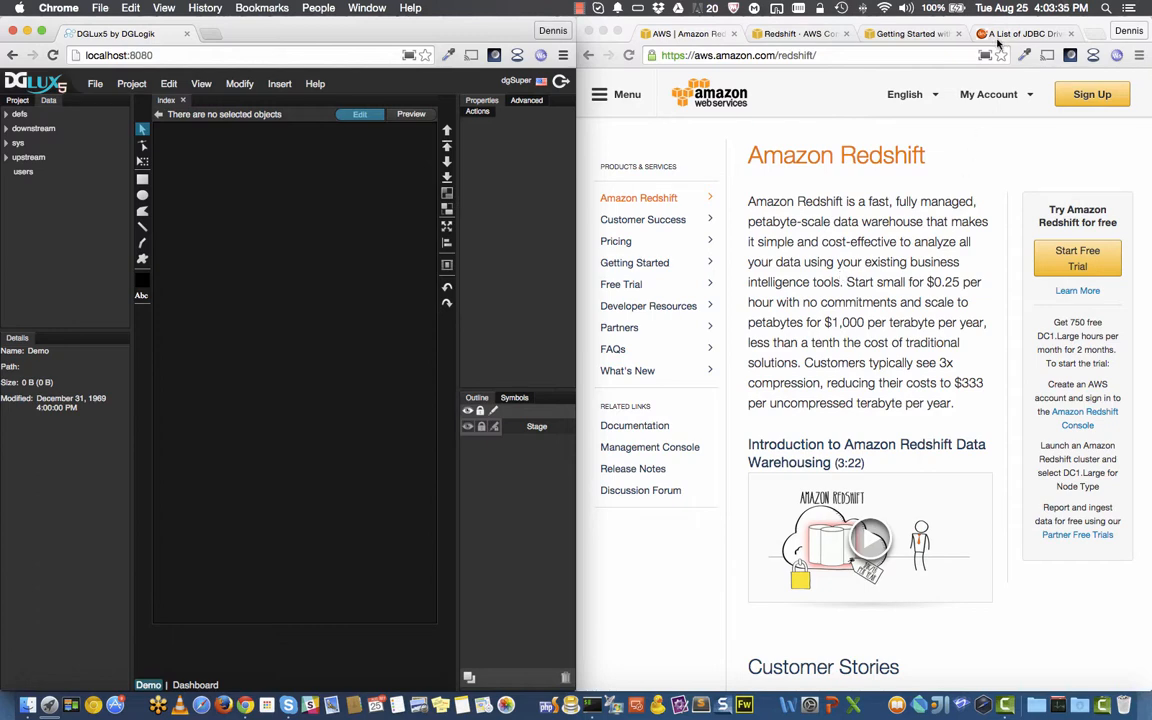
Step: Review the list of JDBC drivers on the DevX page, then return to the Amazon Redshift product page
key(super+4)
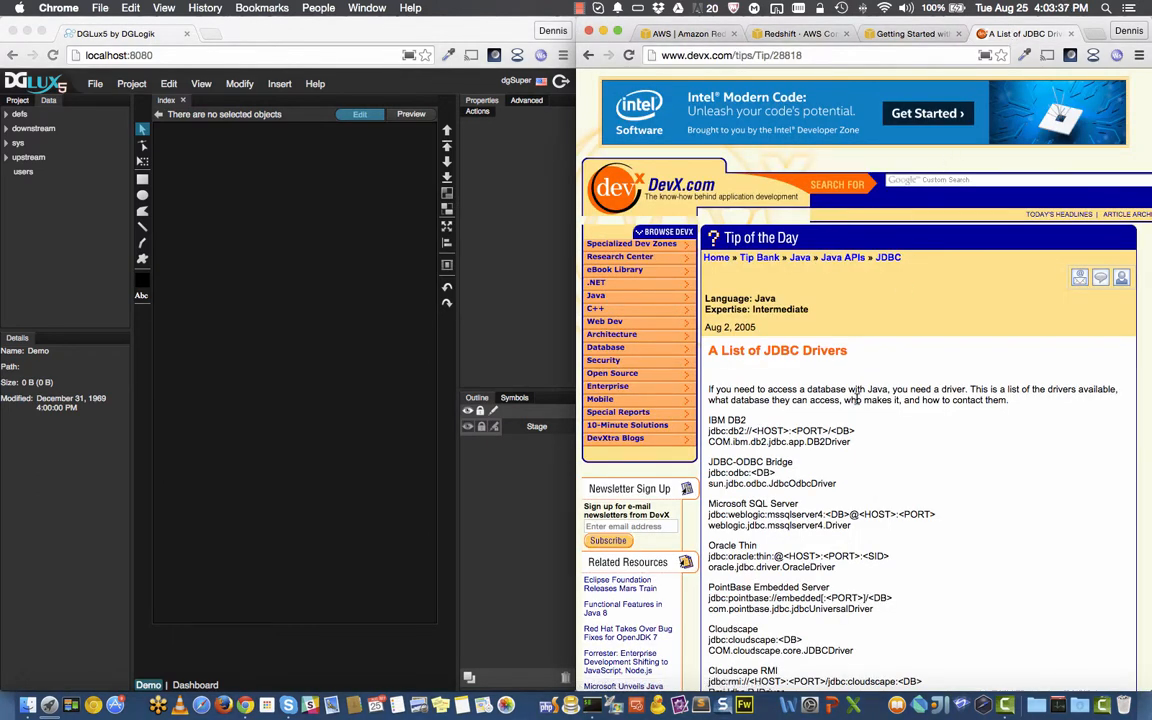
scroll(890, 152, down, 2)
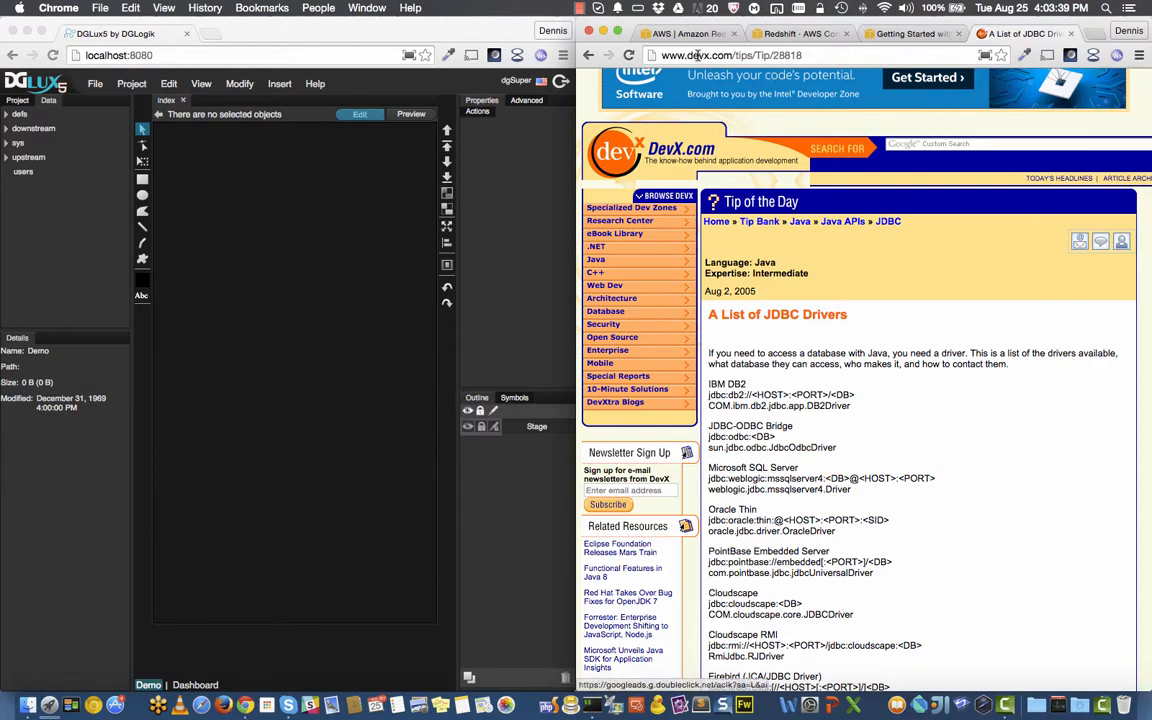
scroll(860, 360, down, 2)
scroll(863, 371, down, 12)
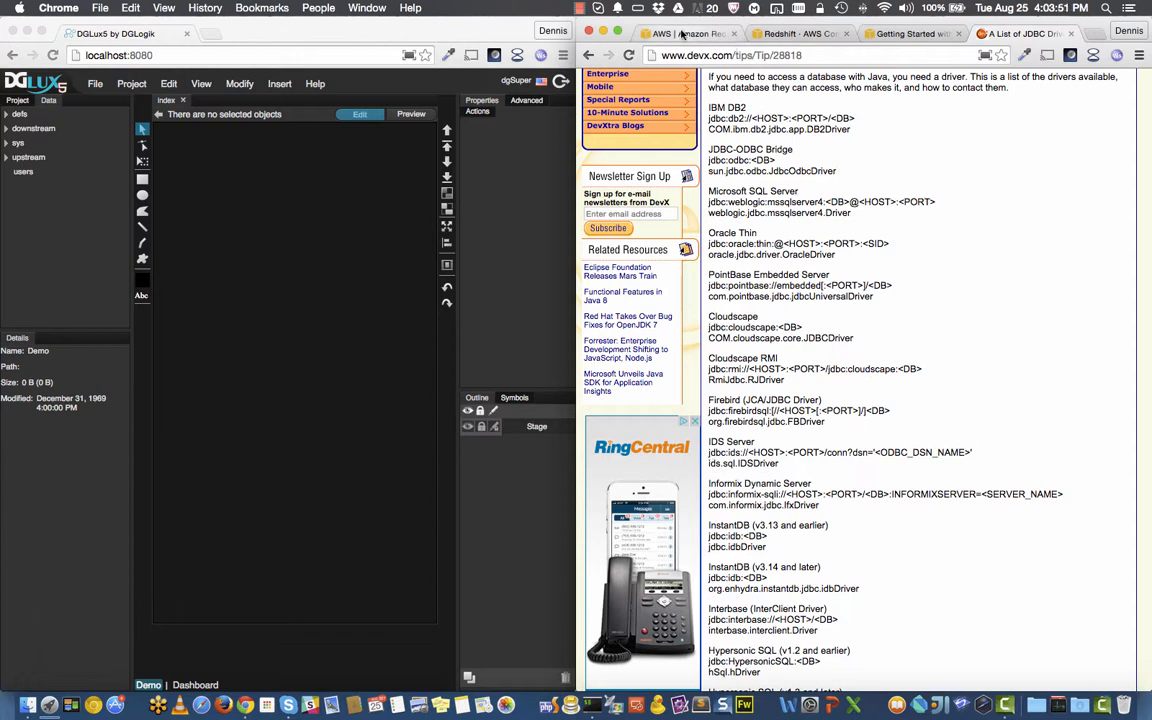
click(685, 33)
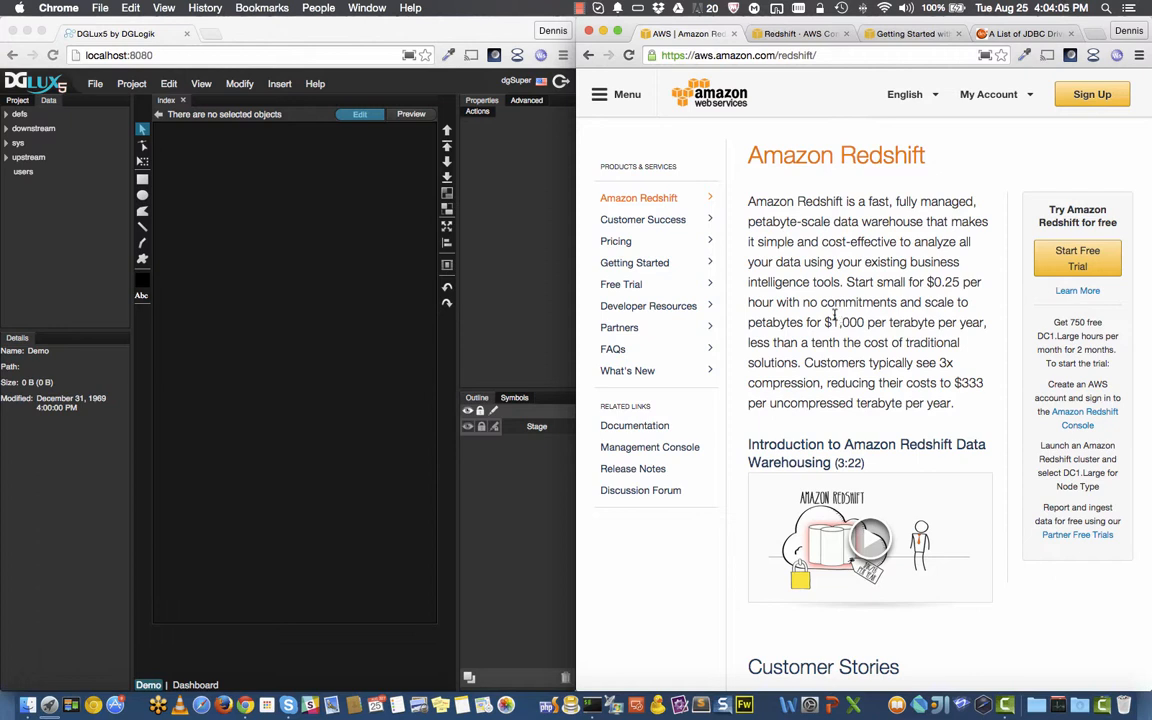
Step: In DGLux5, install a new link under sys > links named jdbc, using the JDBC link type
click(66, 192)
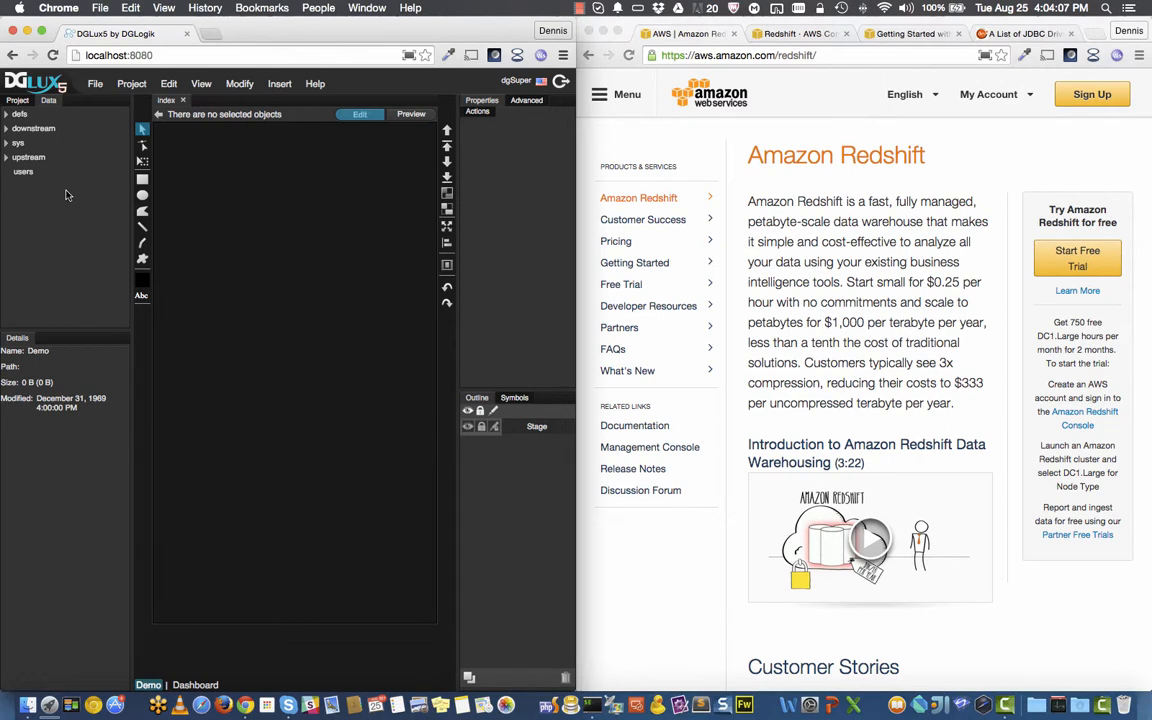
click(7, 142)
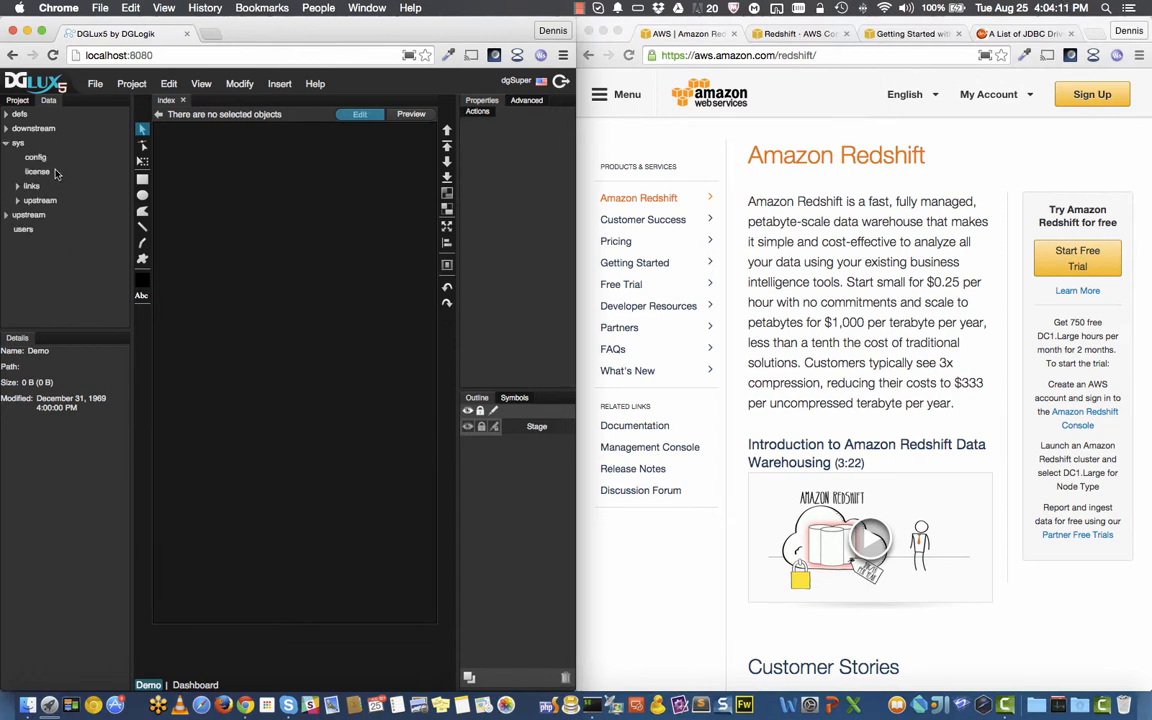
click(17, 187)
right_click(33, 188)
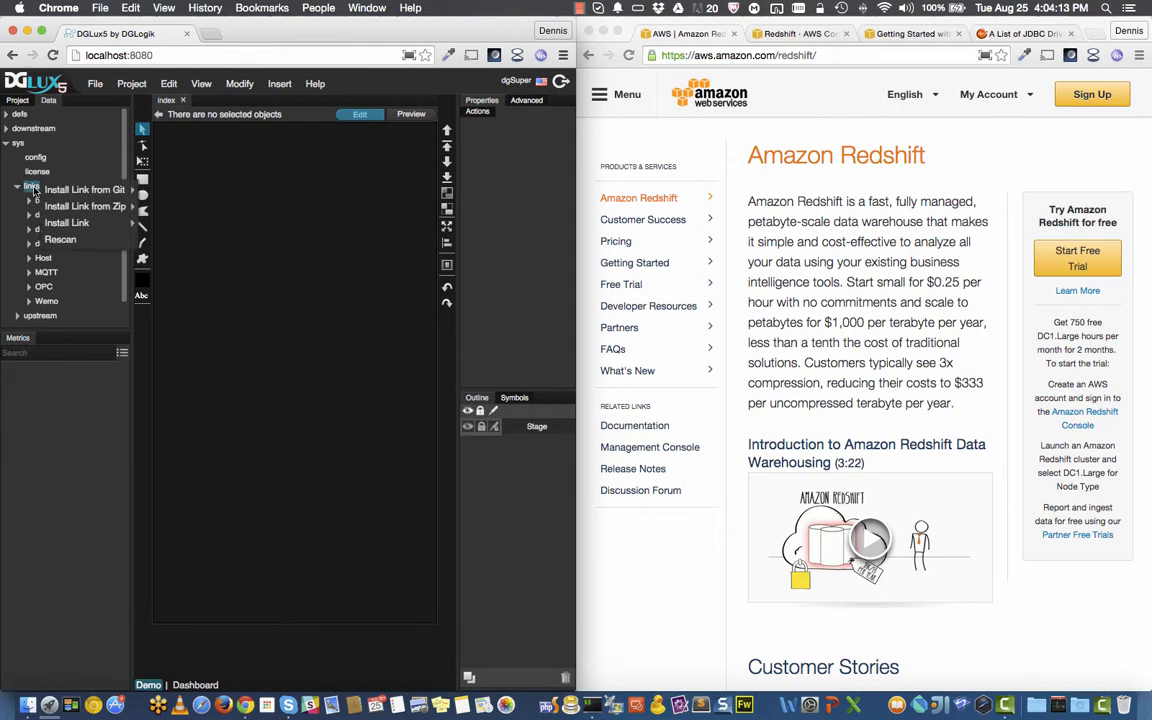
mouse_move(66, 222)
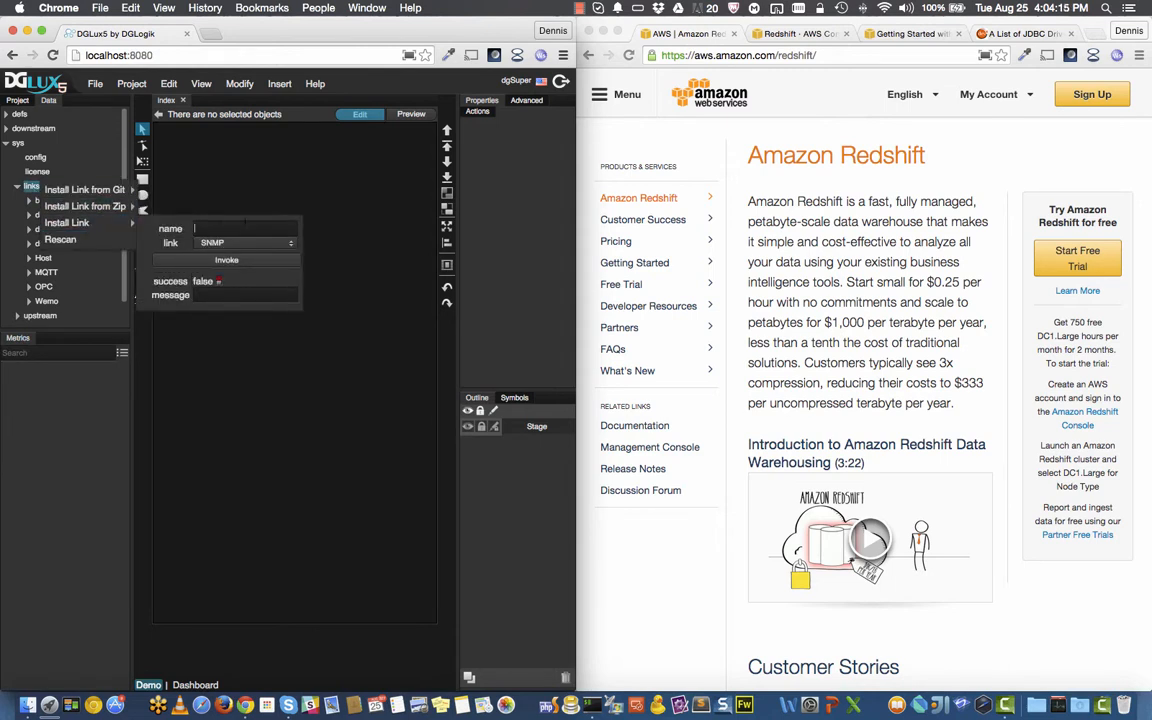
text(jdbc)
click(247, 243)
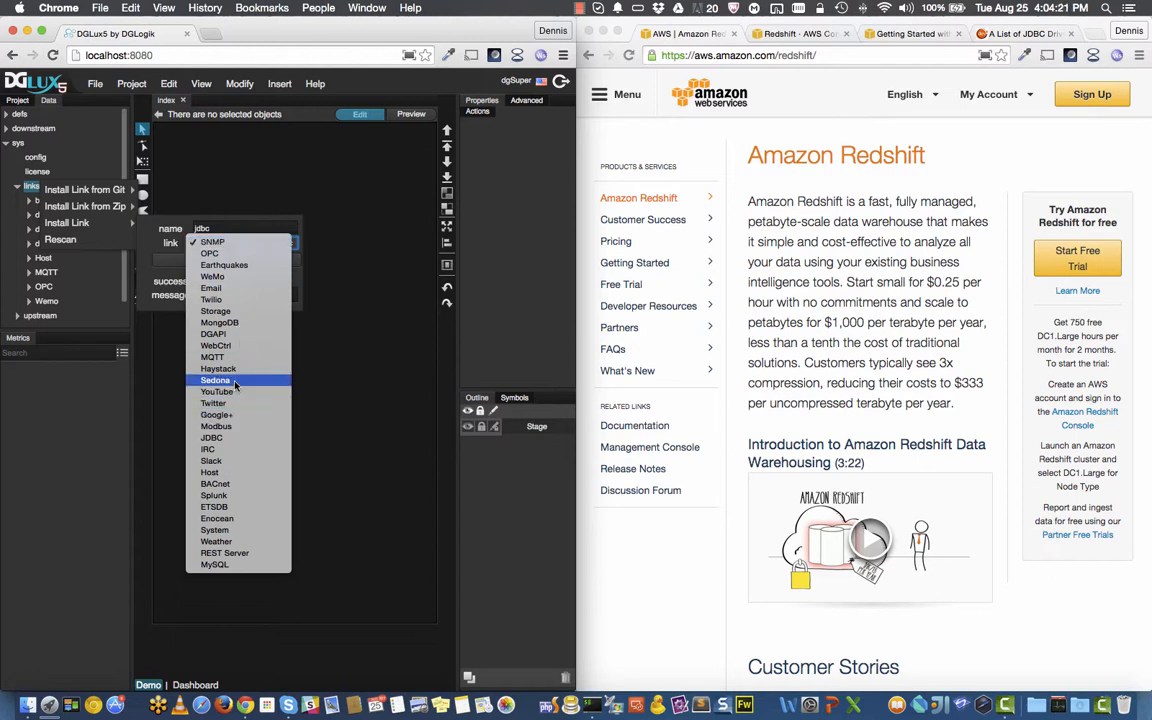
click(237, 437)
click(241, 261)
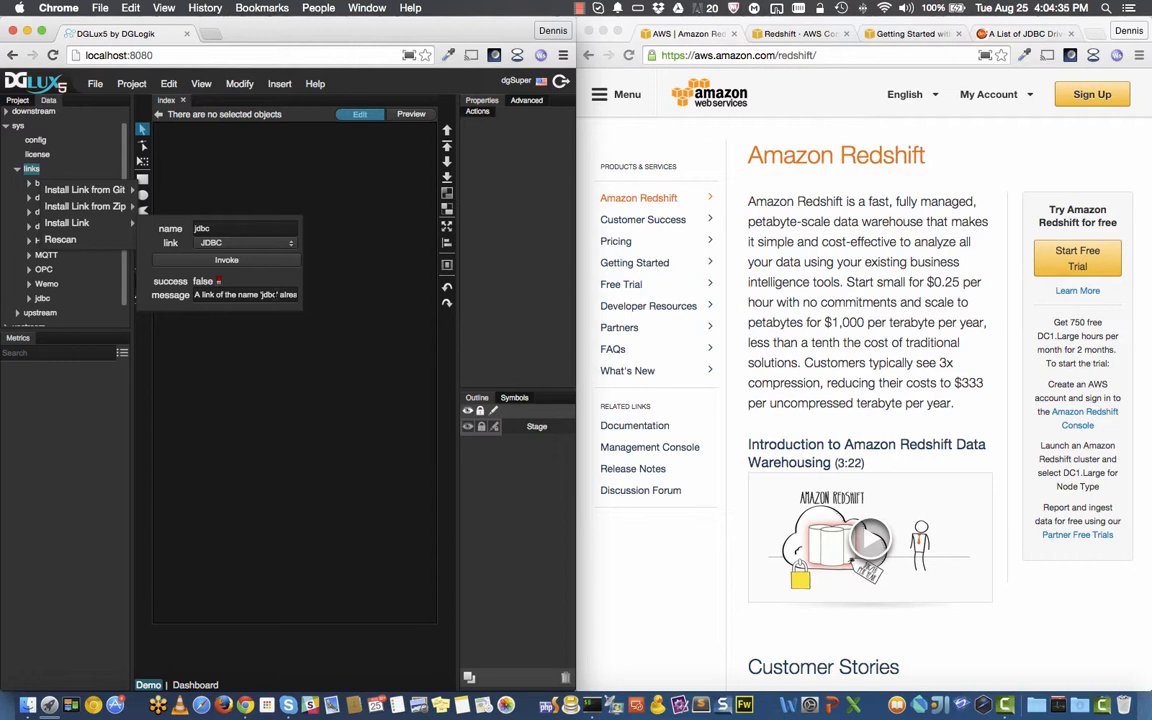
Step: Start the newly installed jdbc link under sys > links
click(42, 298)
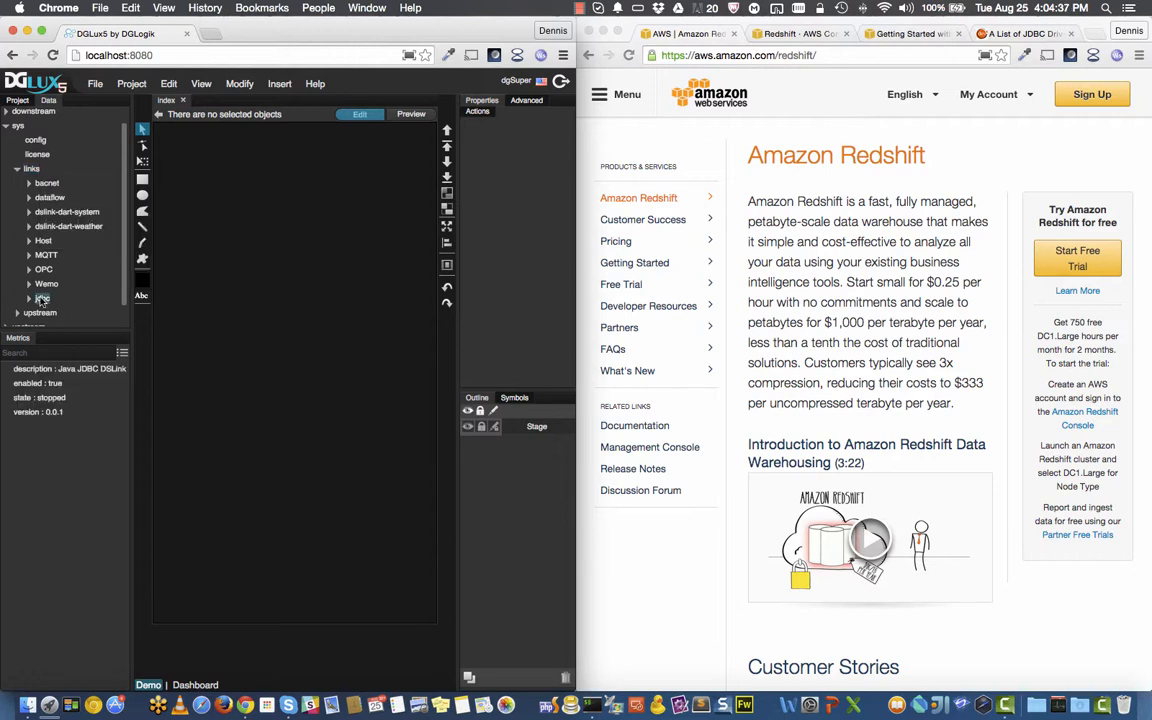
right_click(42, 298)
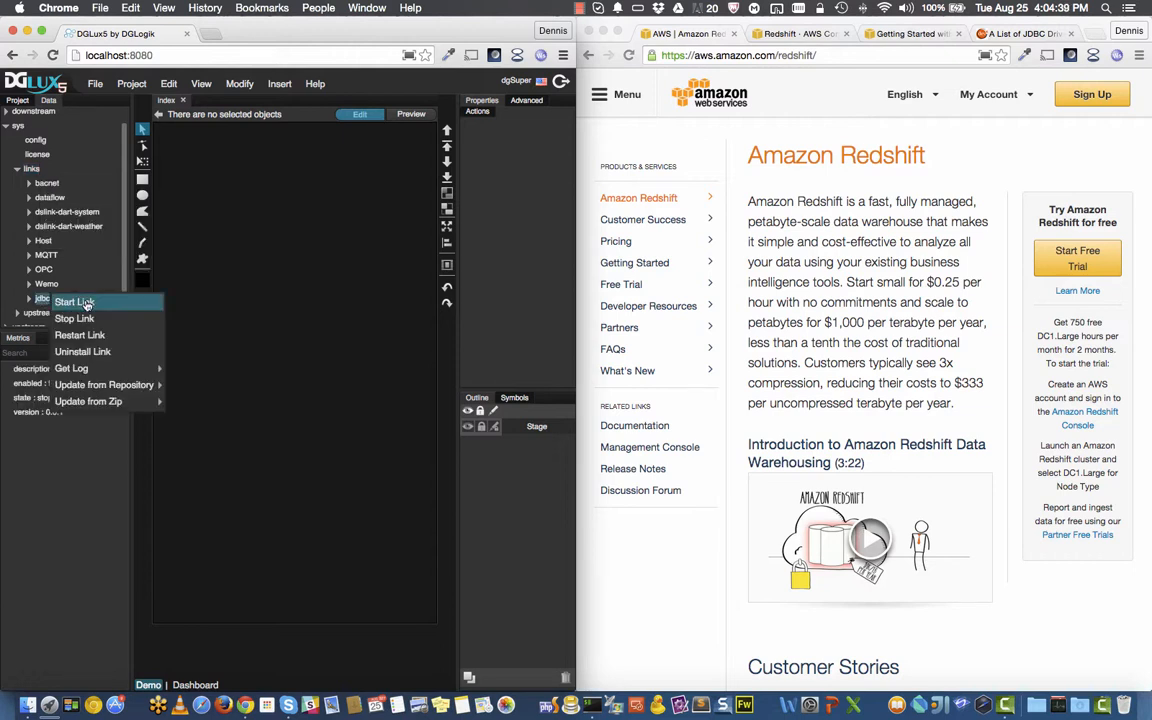
click(44, 271)
scroll(38, 263, up, 1)
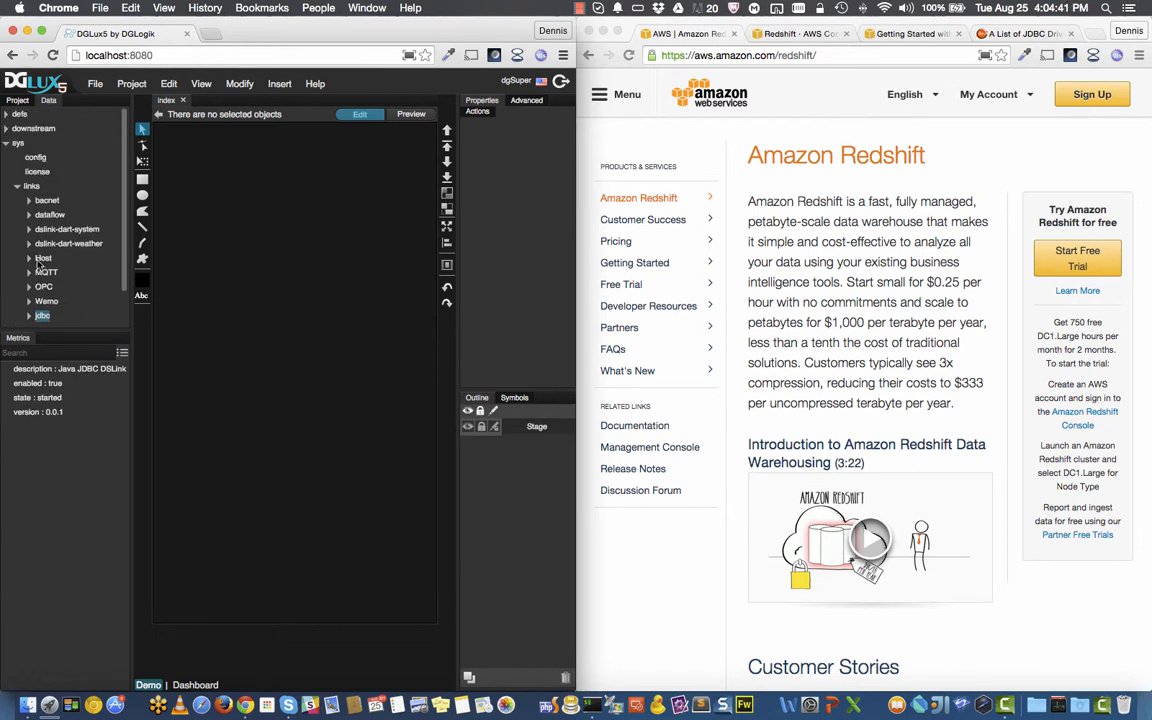
Step: Open the Add Connection form for the jdbc node under downstream and check which drivers it offers
click(7, 129)
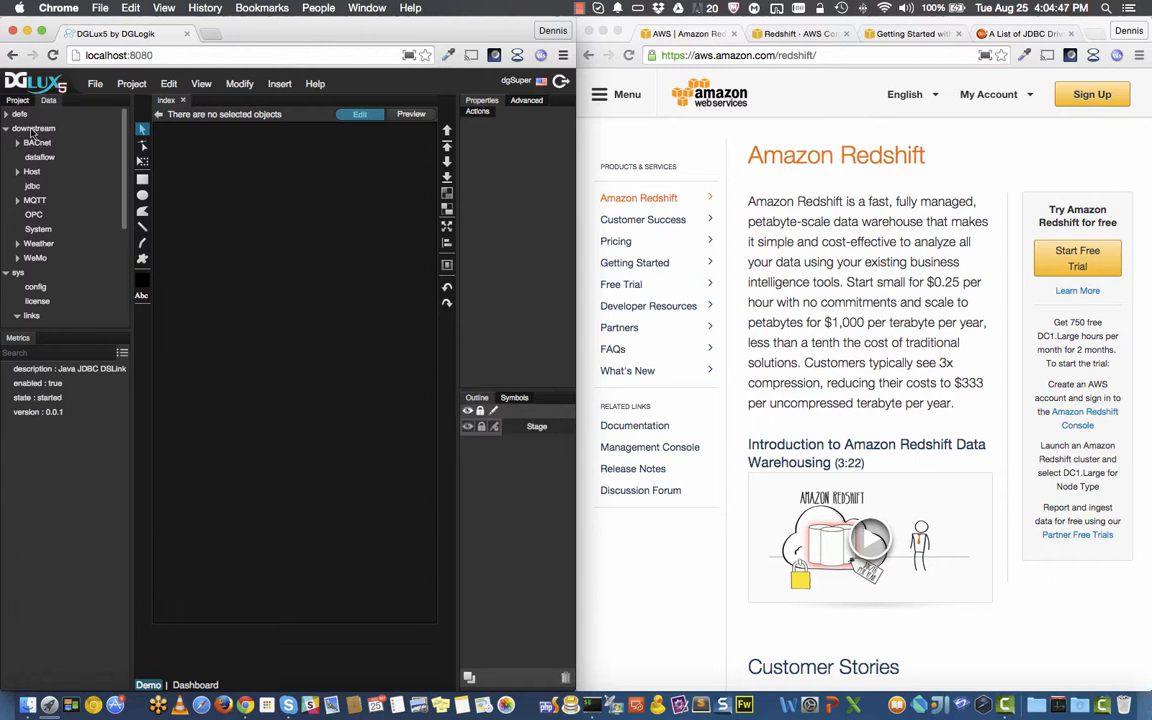
click(33, 186)
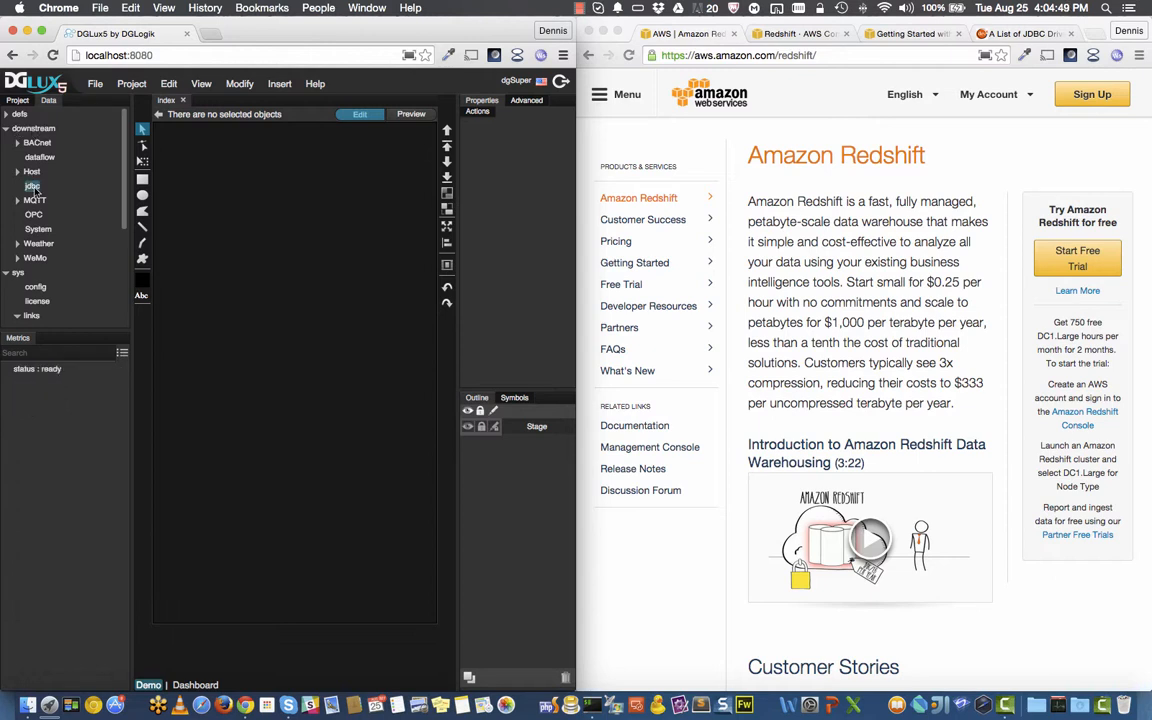
right_click(40, 186)
mouse_move(100, 189)
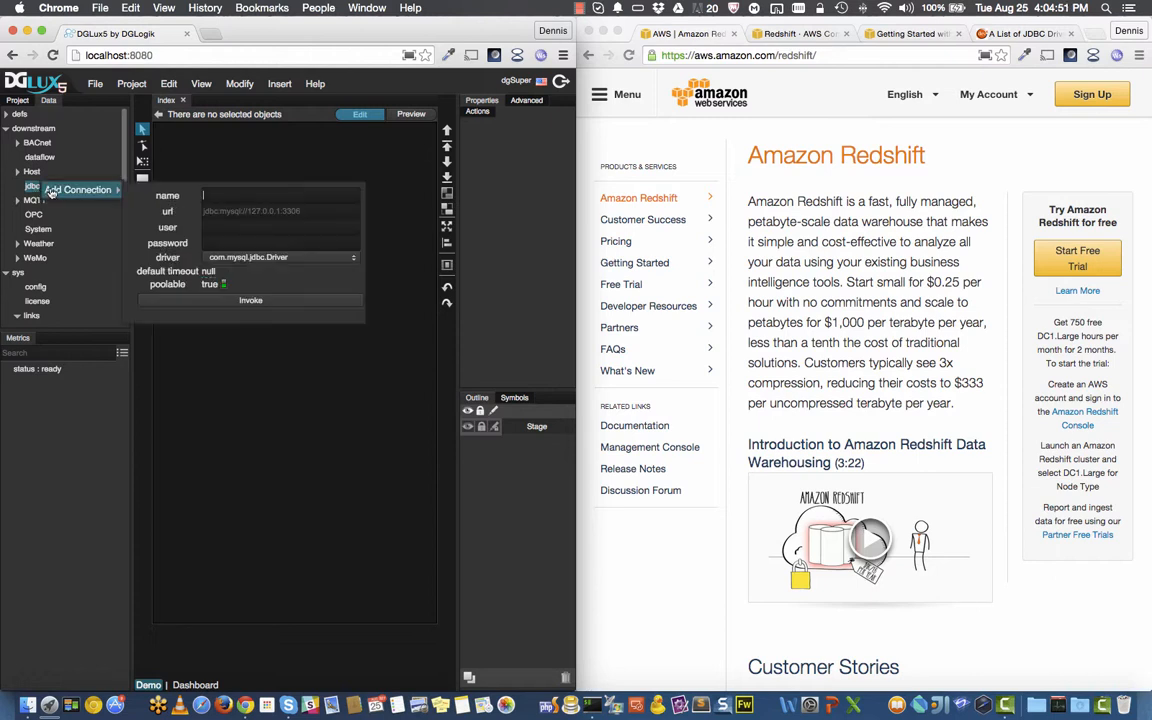
click(203, 195)
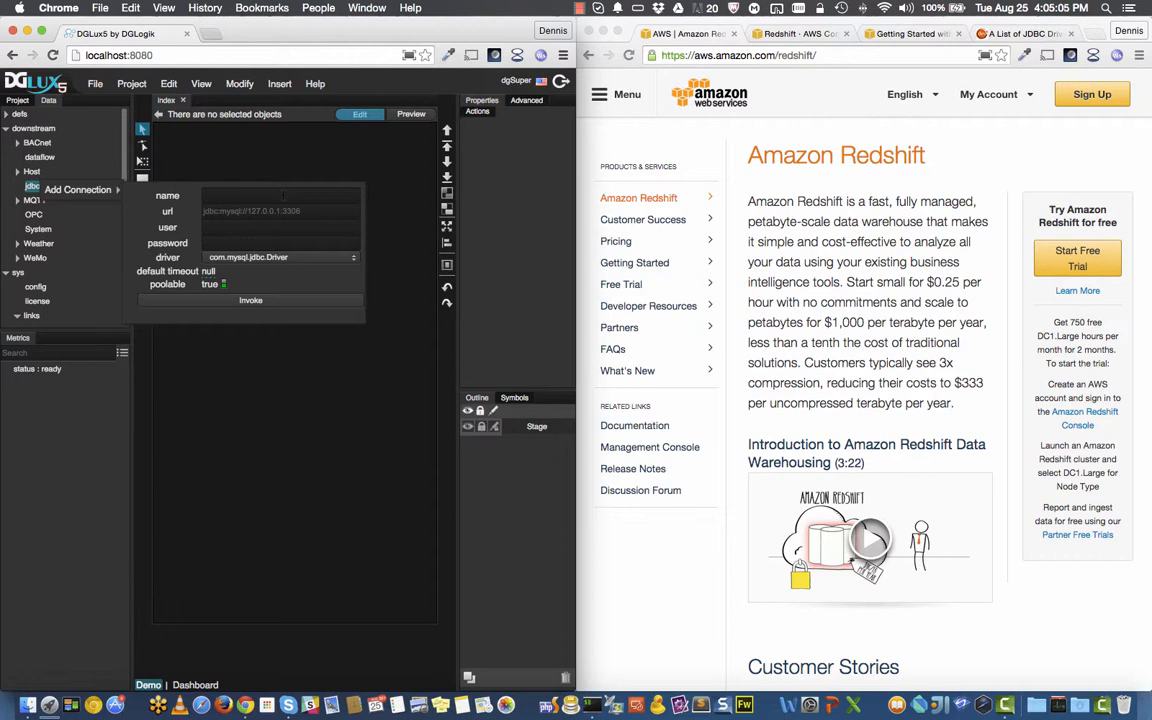
click(310, 260)
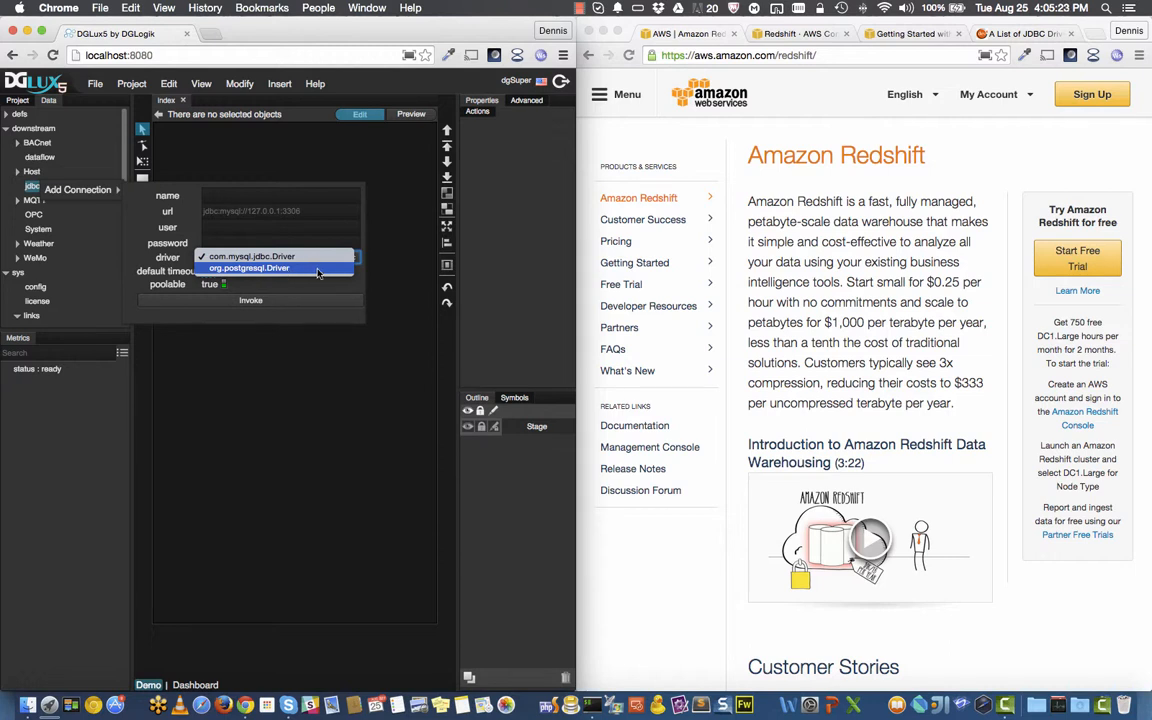
click(185, 229)
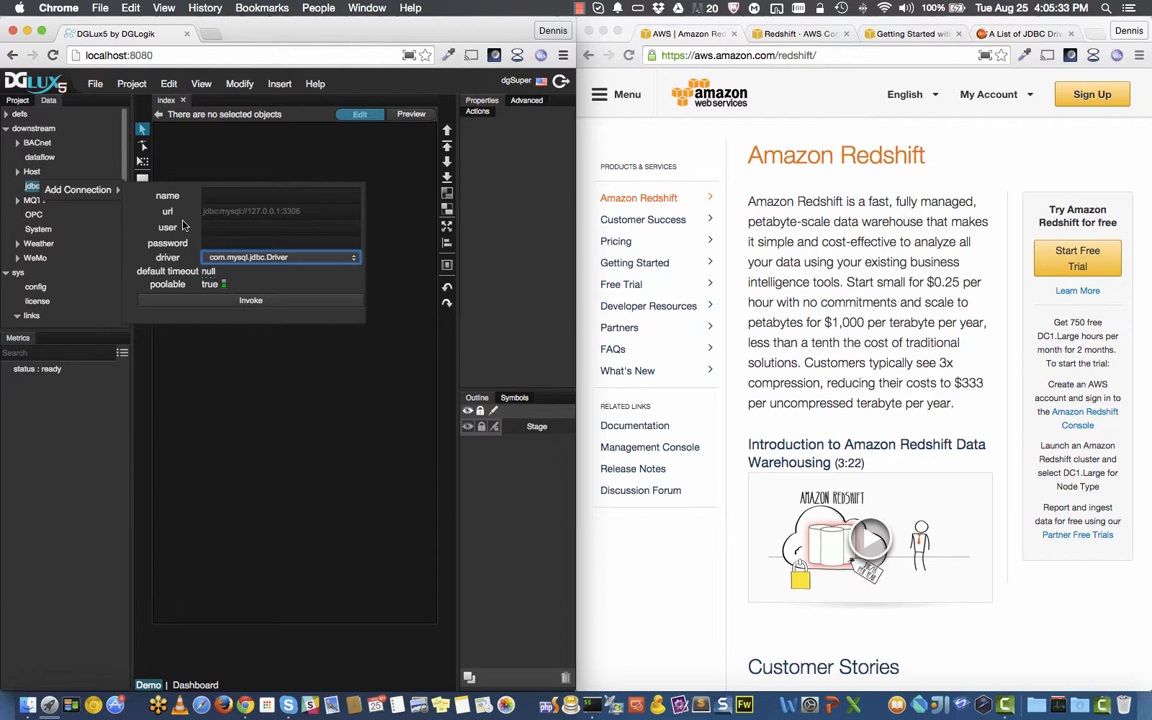
Step: Review the dsa-demo cluster configuration in the Redshift console and the Getting Started with Amazon Redshift guide
click(855, 197)
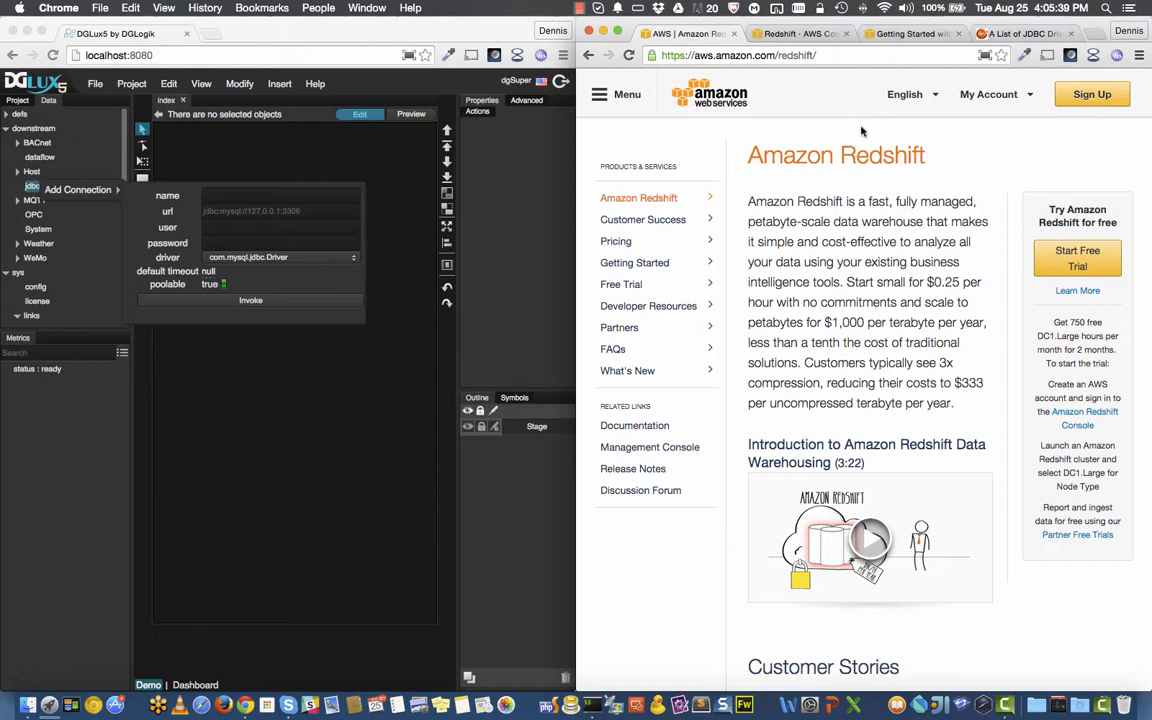
click(790, 35)
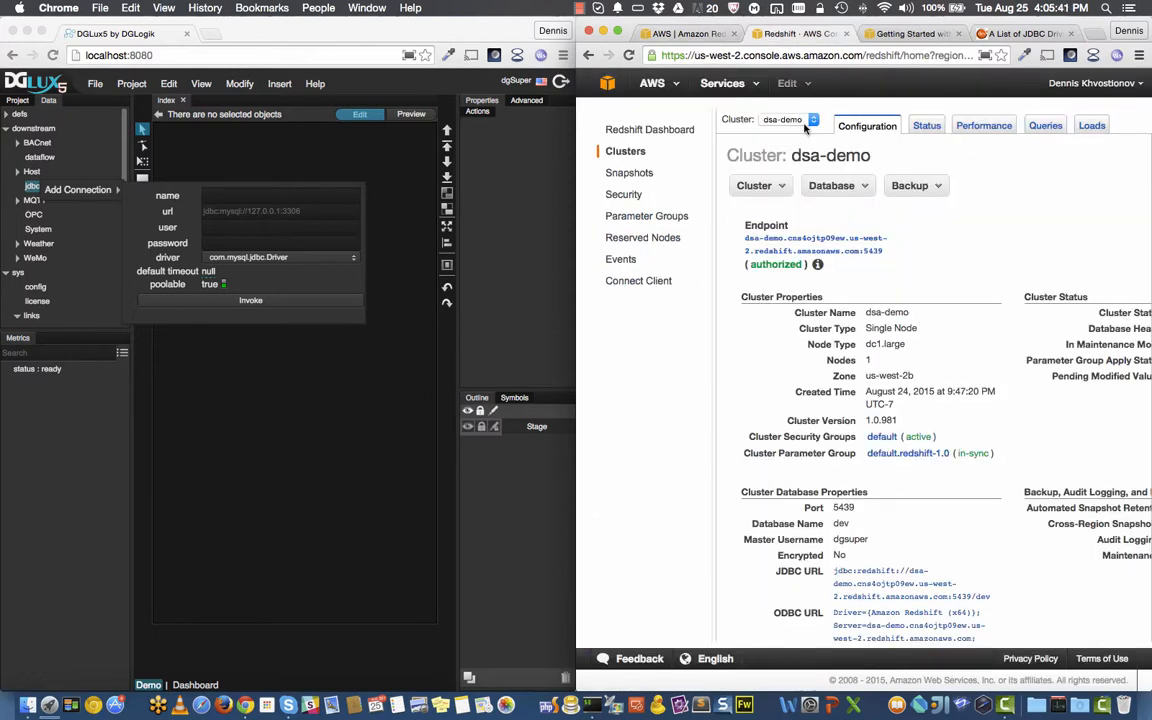
click(880, 35)
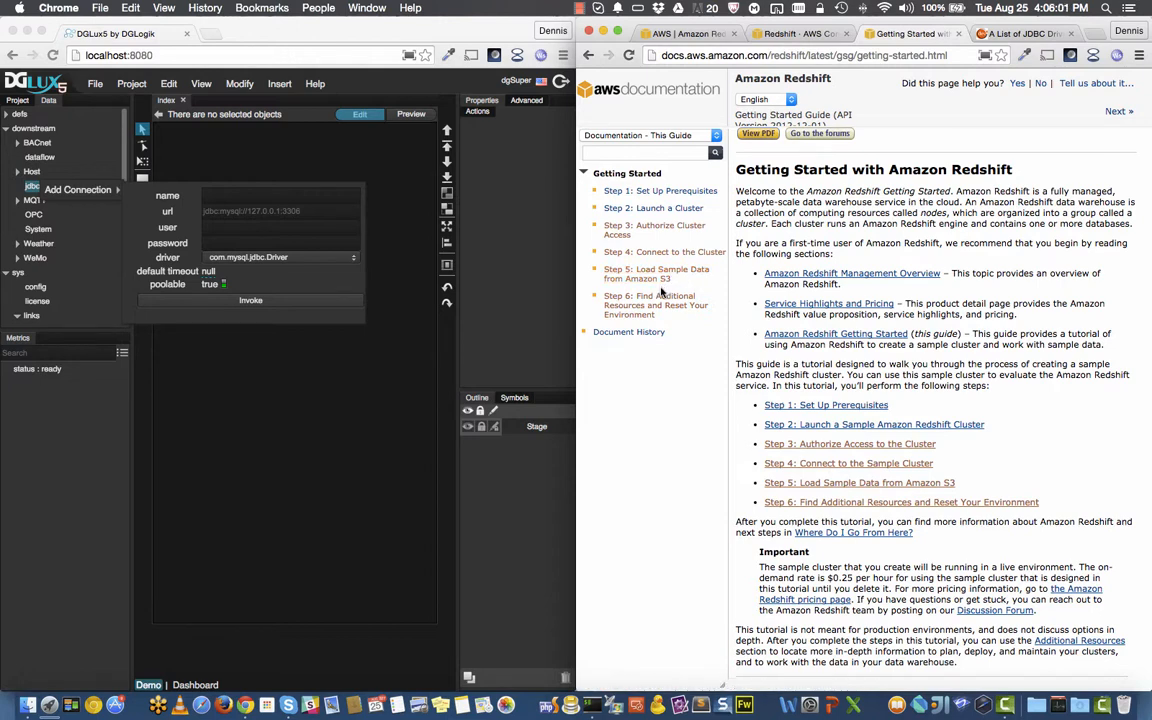
Step: Download the JDBC 4.1 (.jar) driver from the Redshift console's Connect Client page and keep the file
click(803, 35)
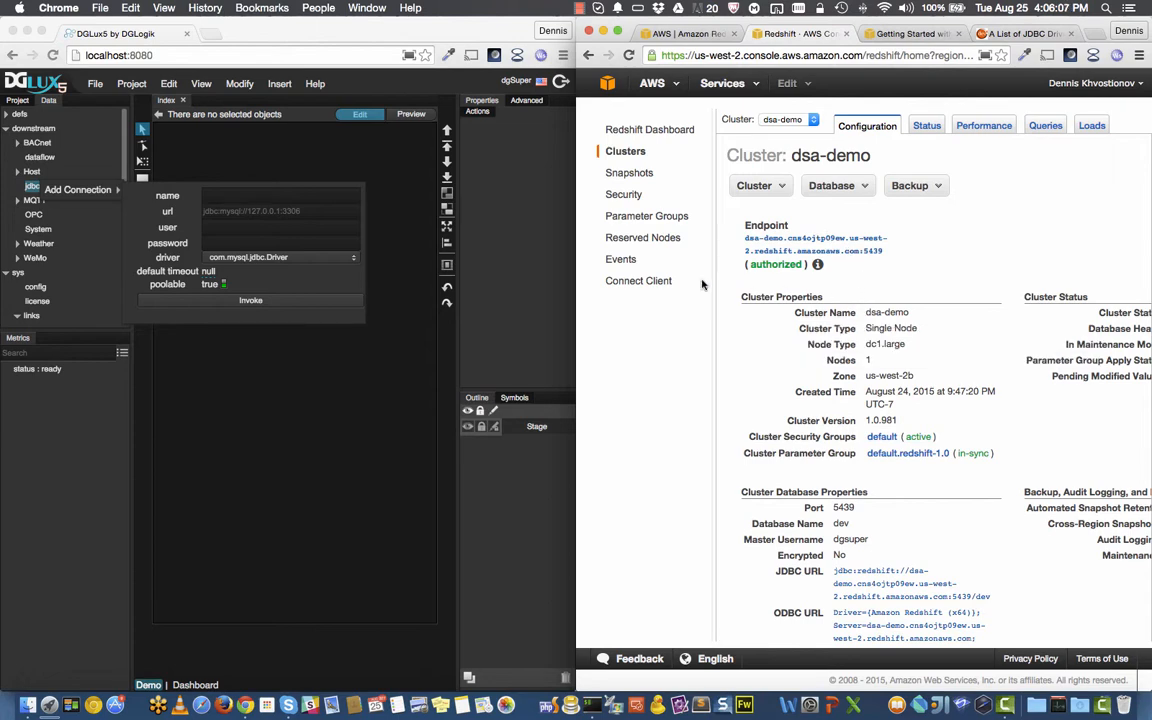
click(632, 284)
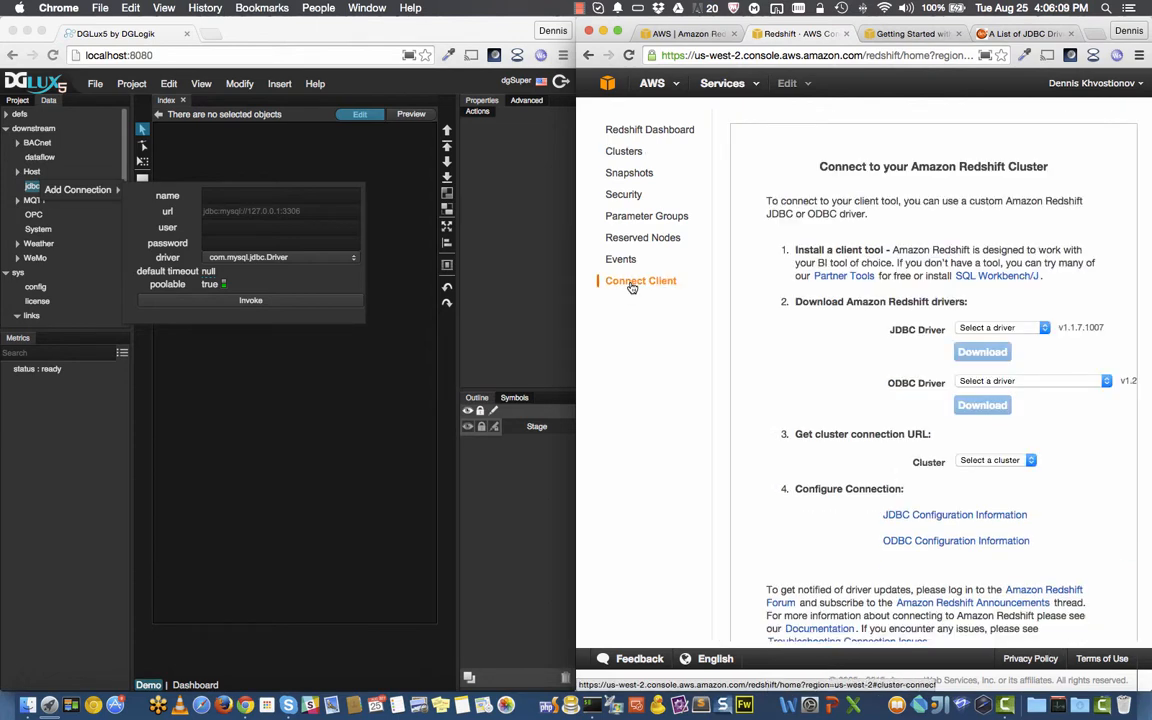
click(1018, 329)
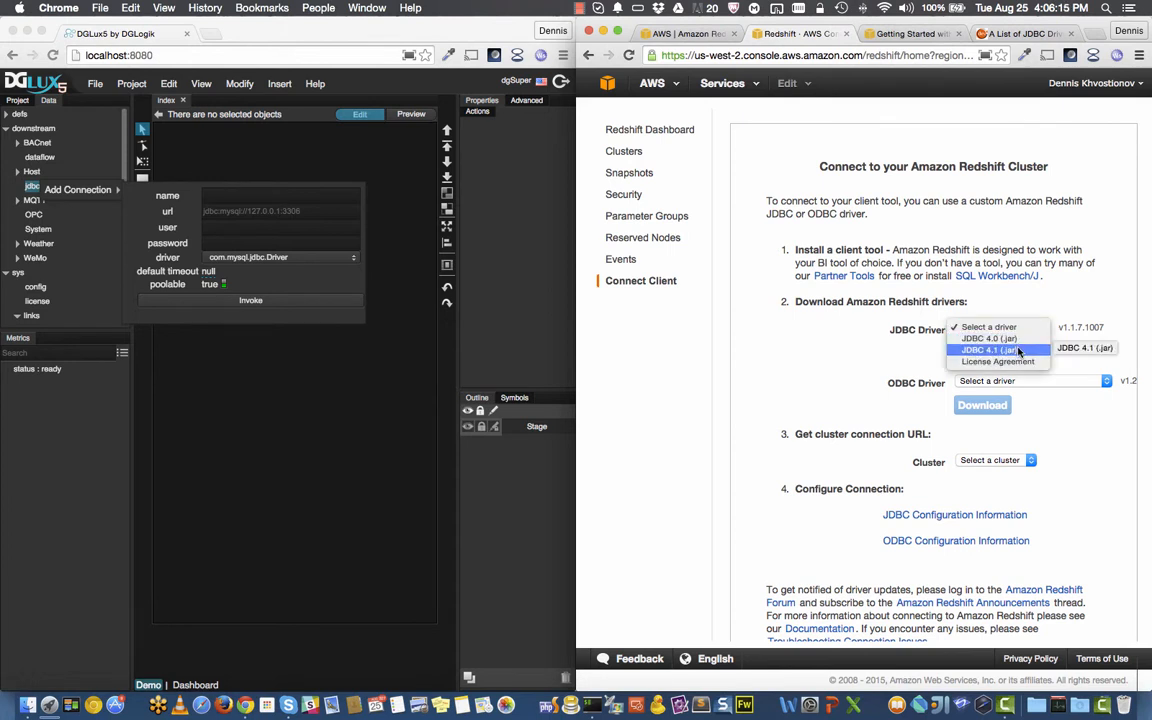
click(1018, 350)
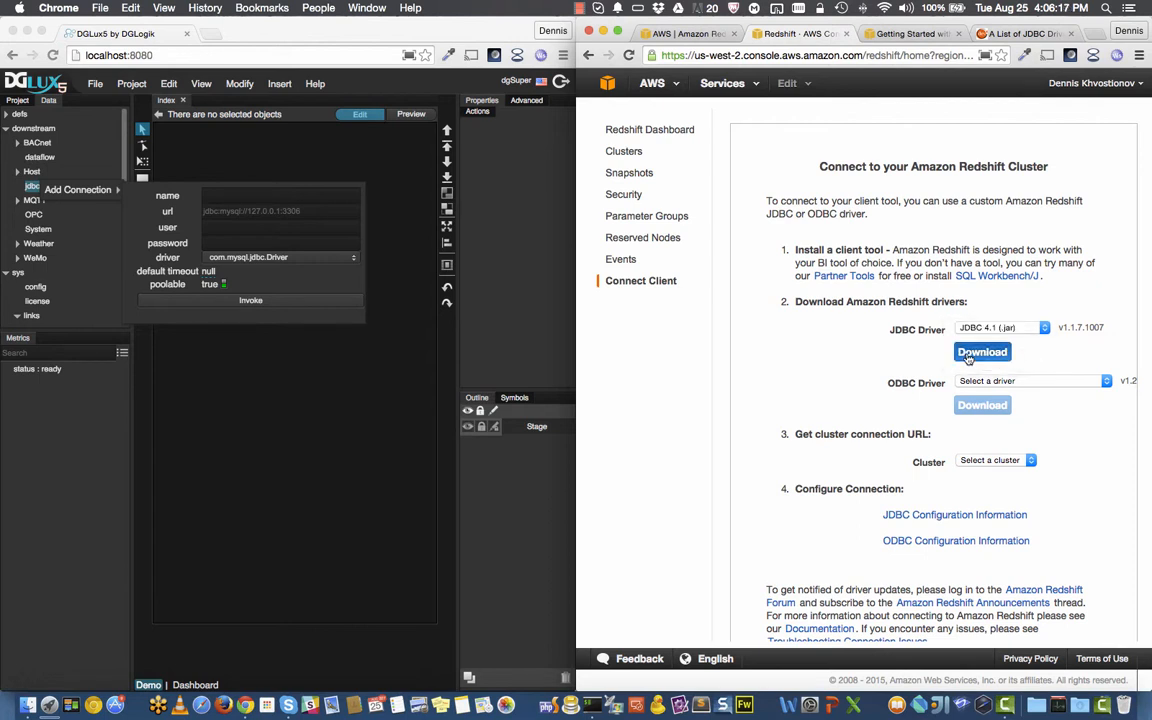
click(968, 356)
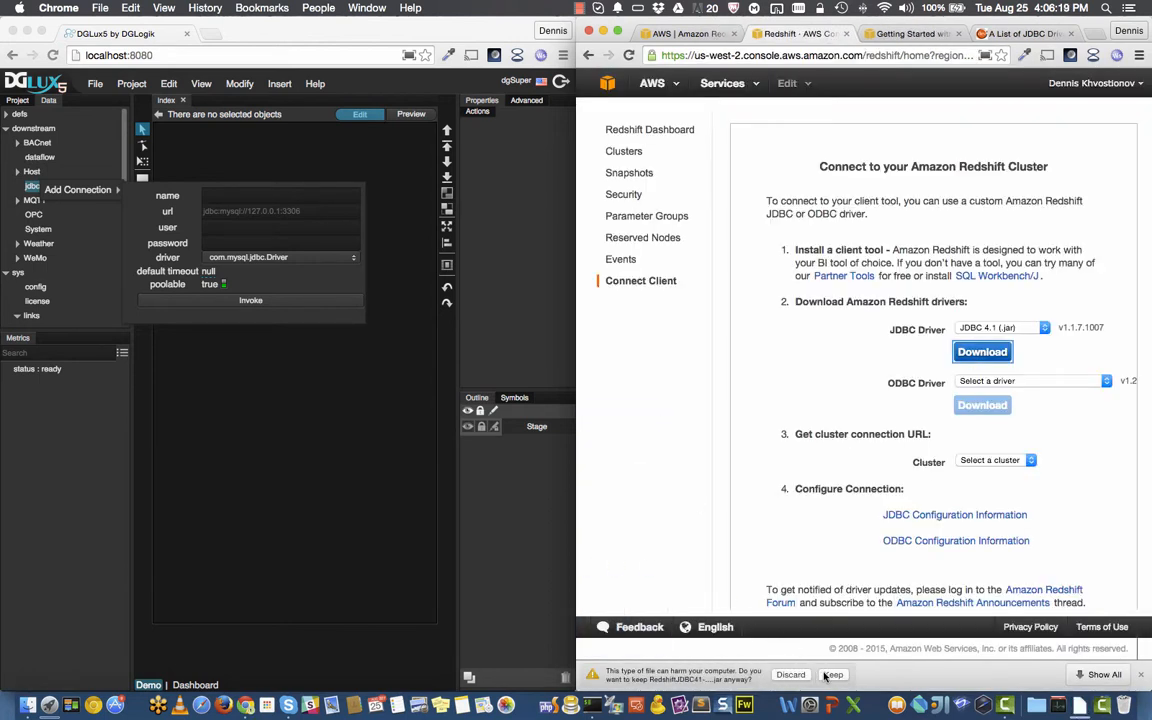
click(831, 675)
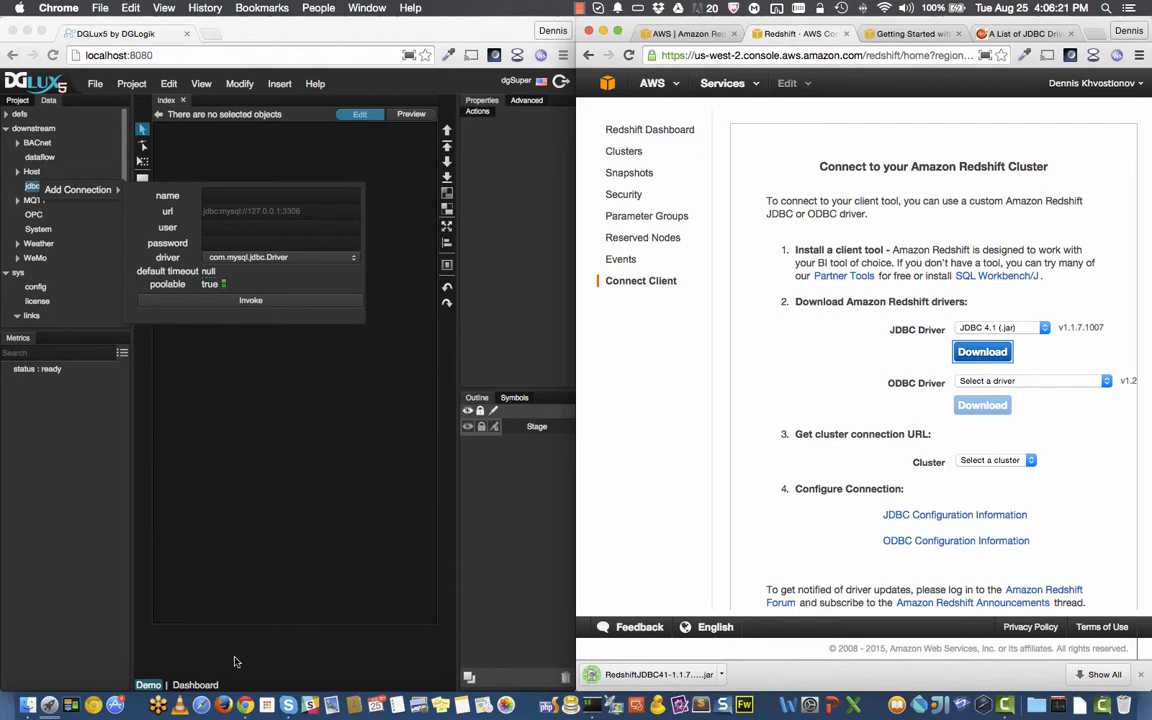
Step: Switch to Finder and copy RedshiftJDBC41-1.1.7.1007.jar from the Downloads folder
click(27, 705)
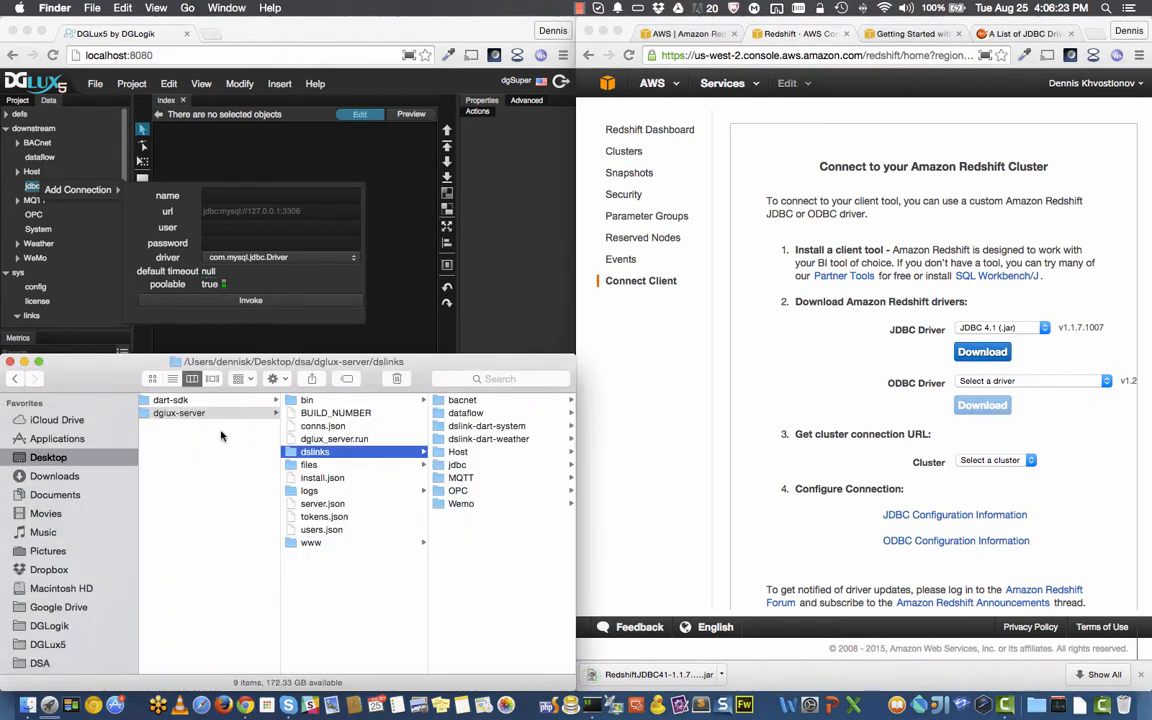
click(55, 476)
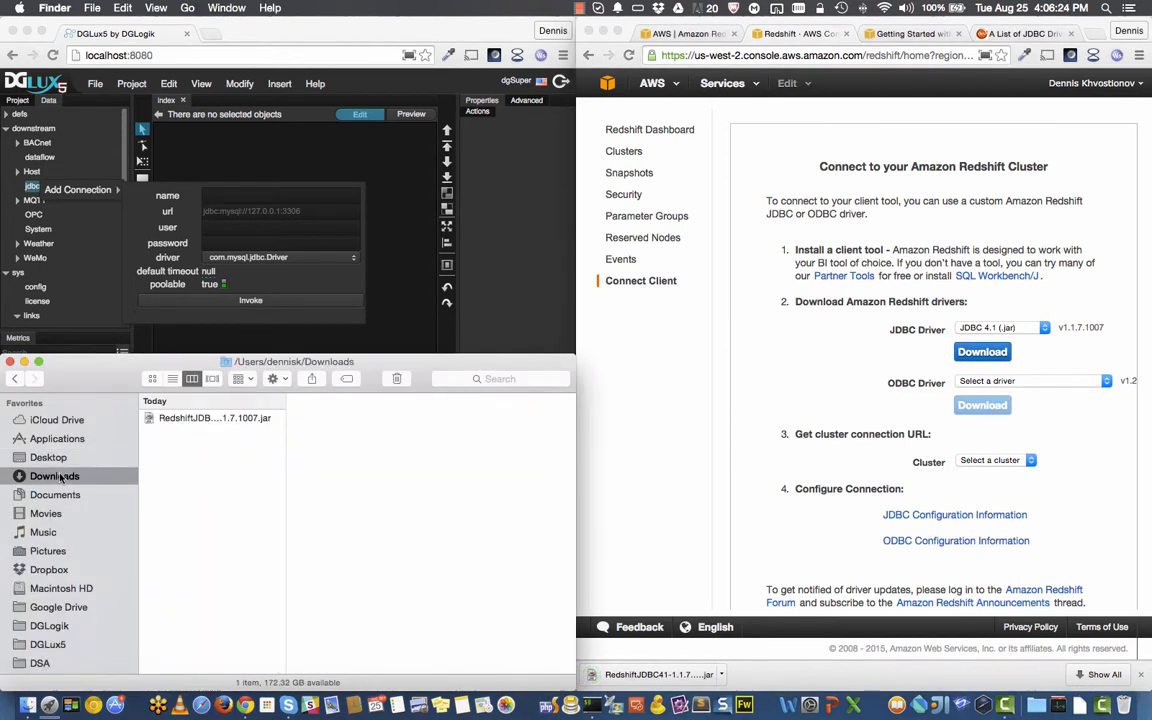
click(210, 420)
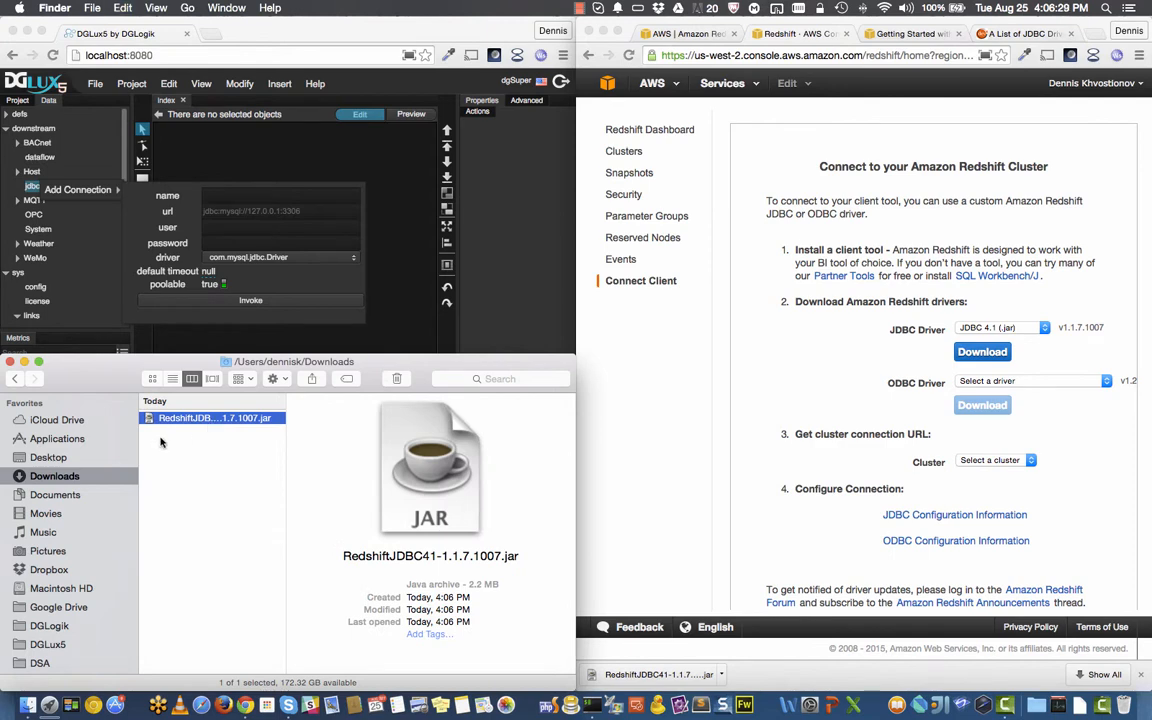
Step: Paste the copied Redshift driver file into the Desktop folder dsa/dglux-server/dslinks/jdbc/lib
click(72, 458)
click(190, 404)
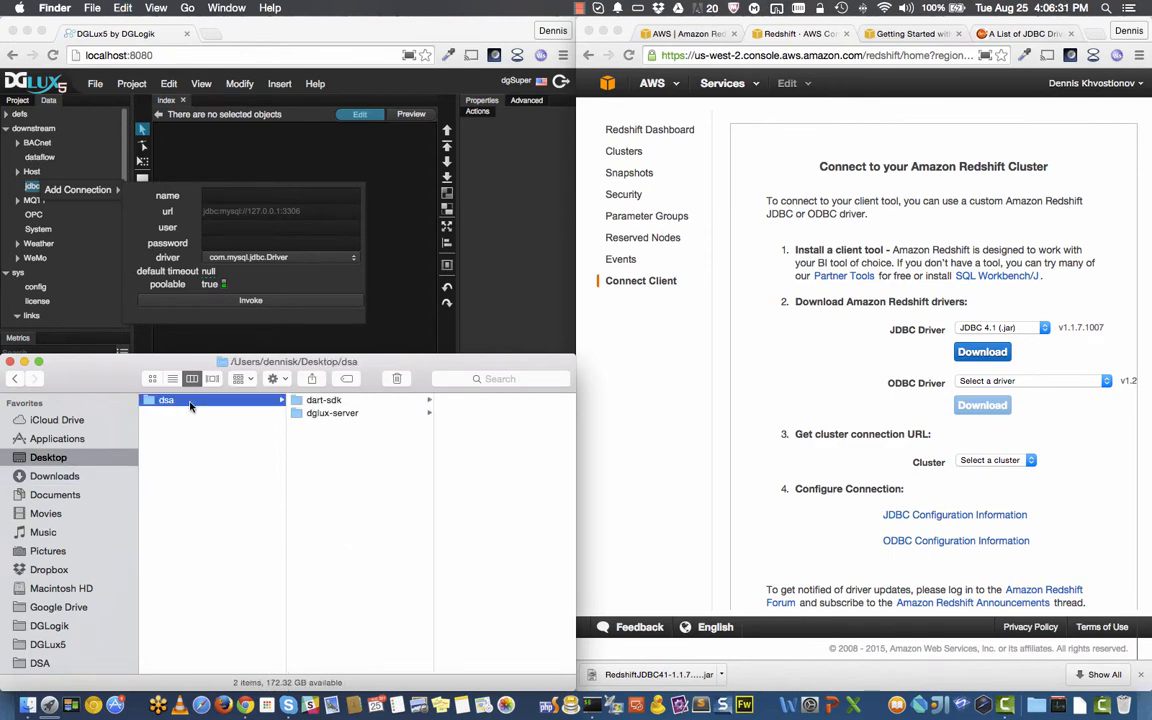
click(355, 413)
click(478, 451)
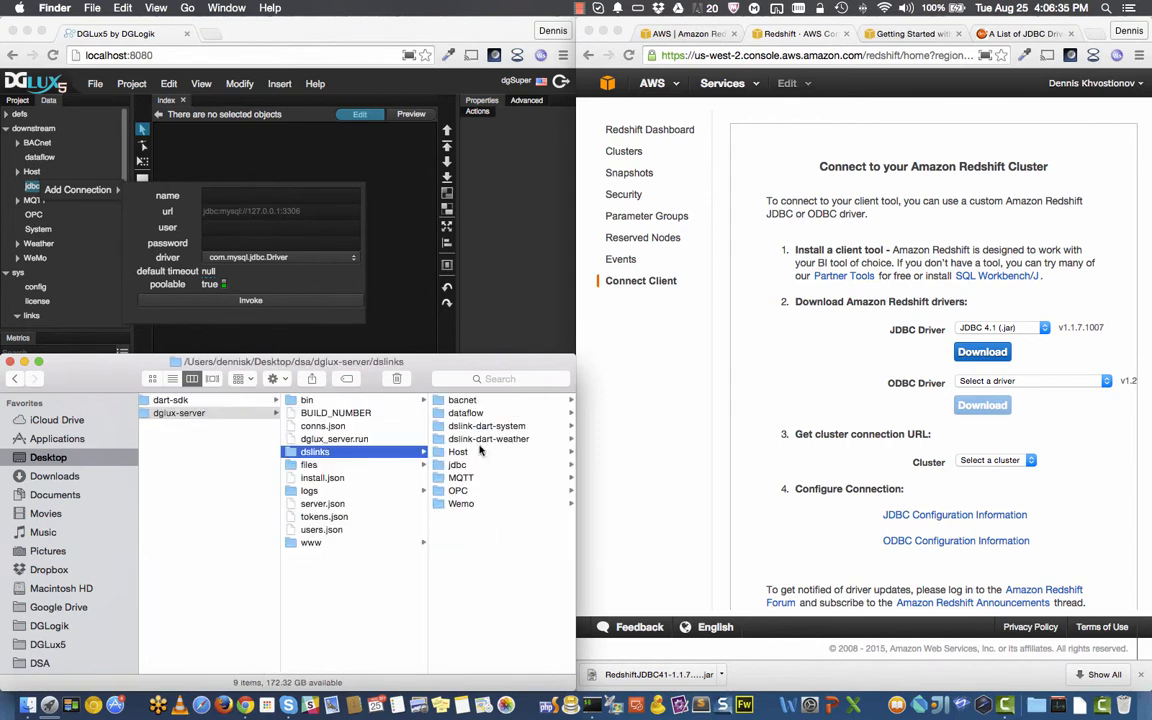
click(472, 466)
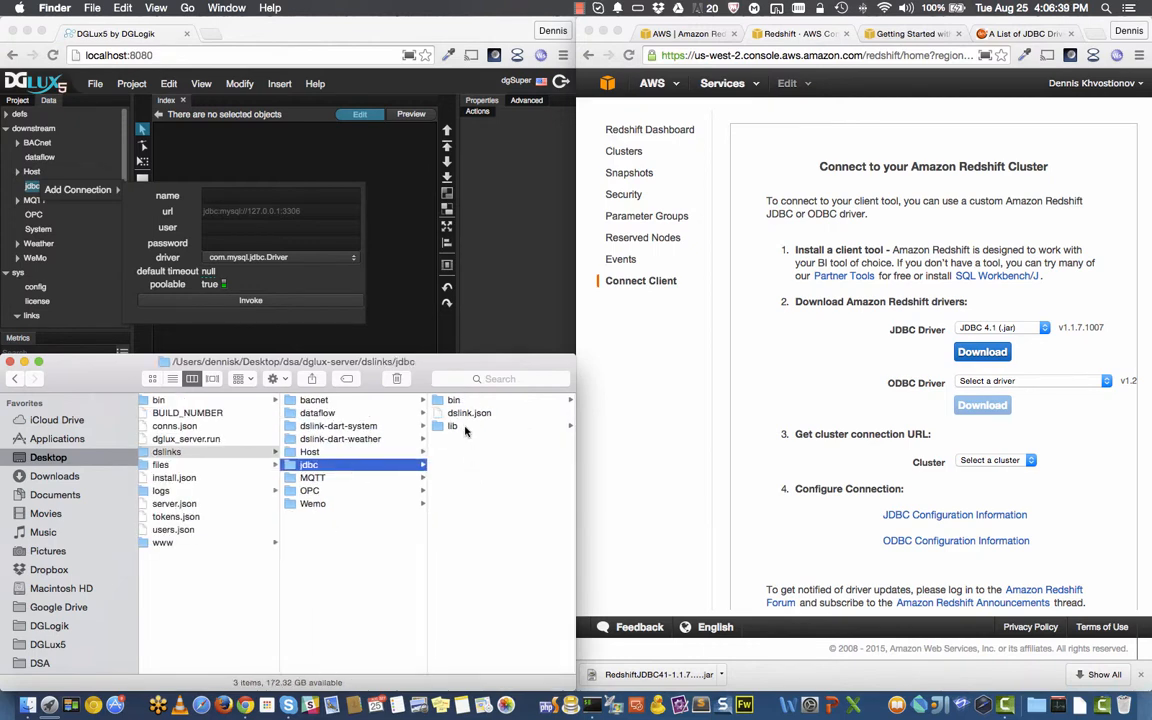
click(463, 427)
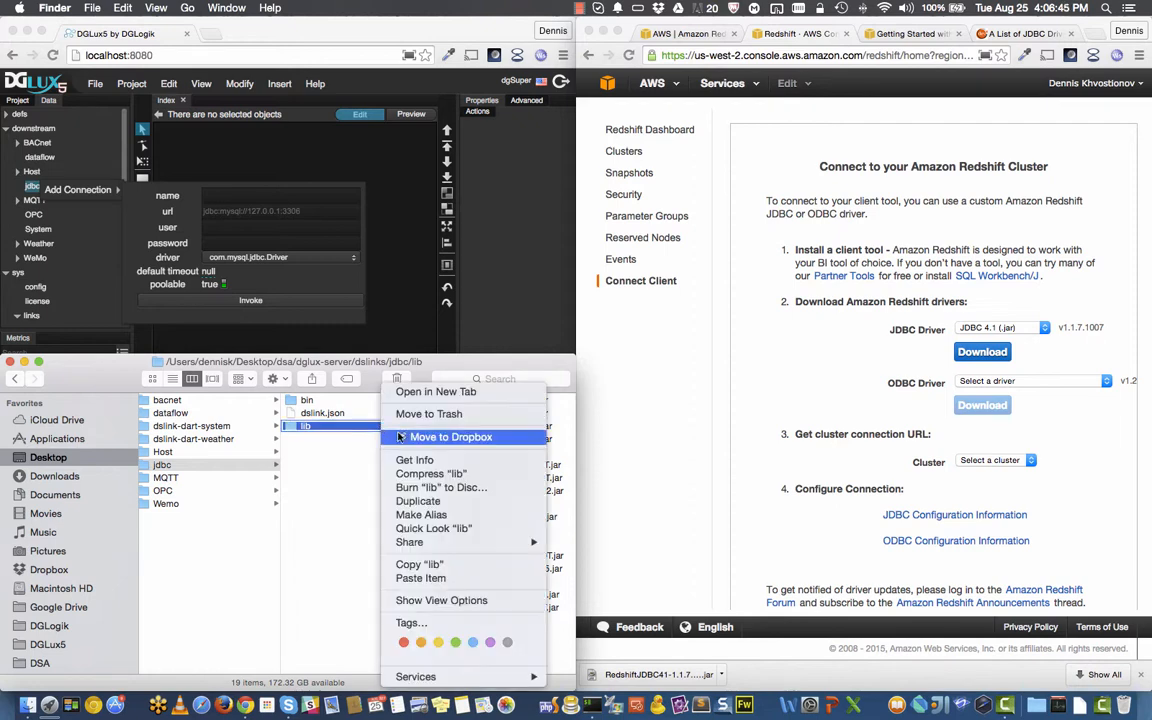
click(442, 579)
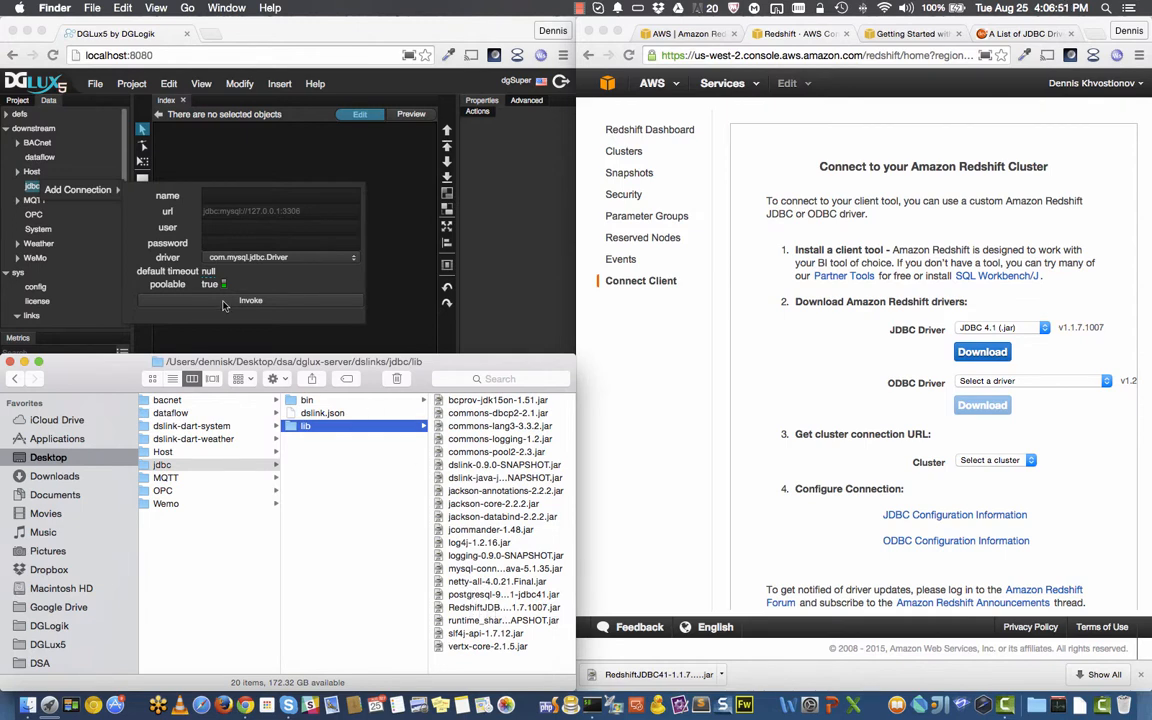
Step: Switch back to DGLux5 and check which drivers the open Add Connection form offers
click(262, 258)
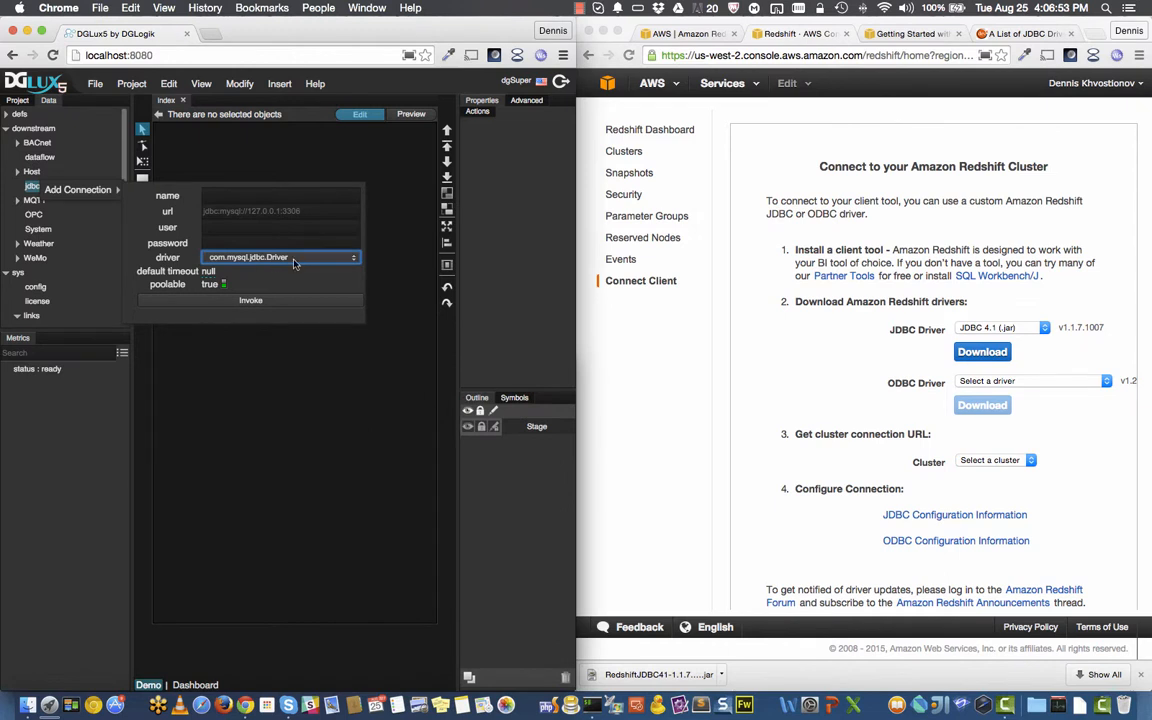
click(262, 258)
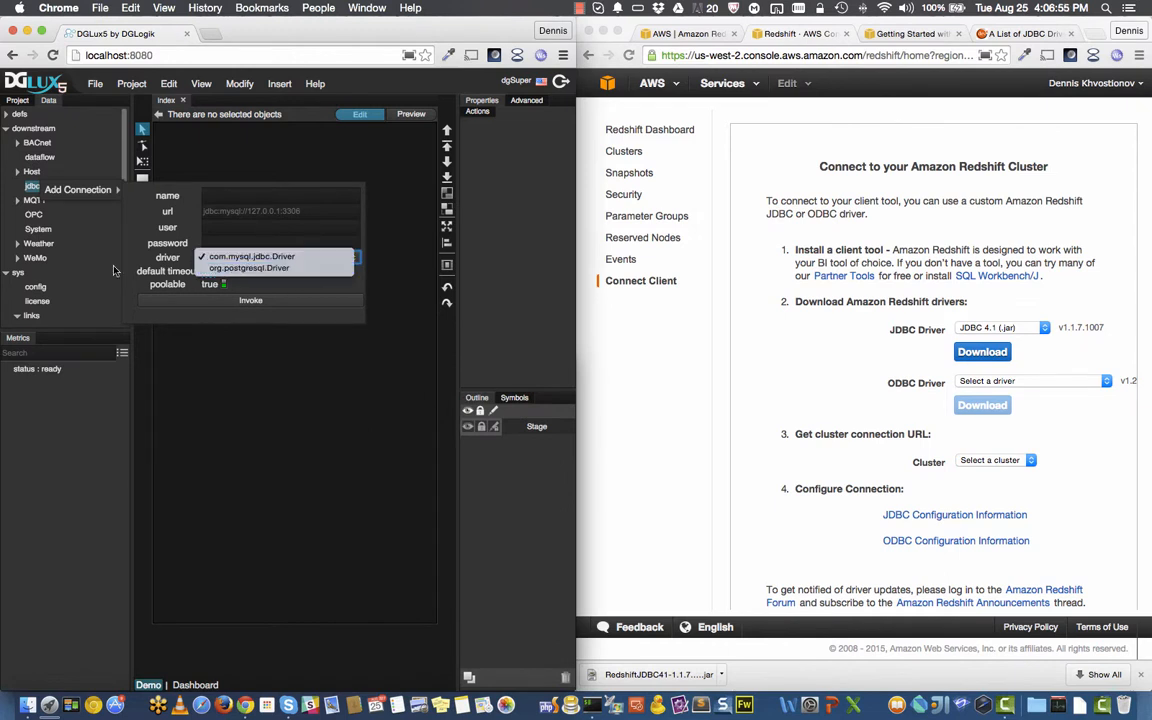
click(45, 273)
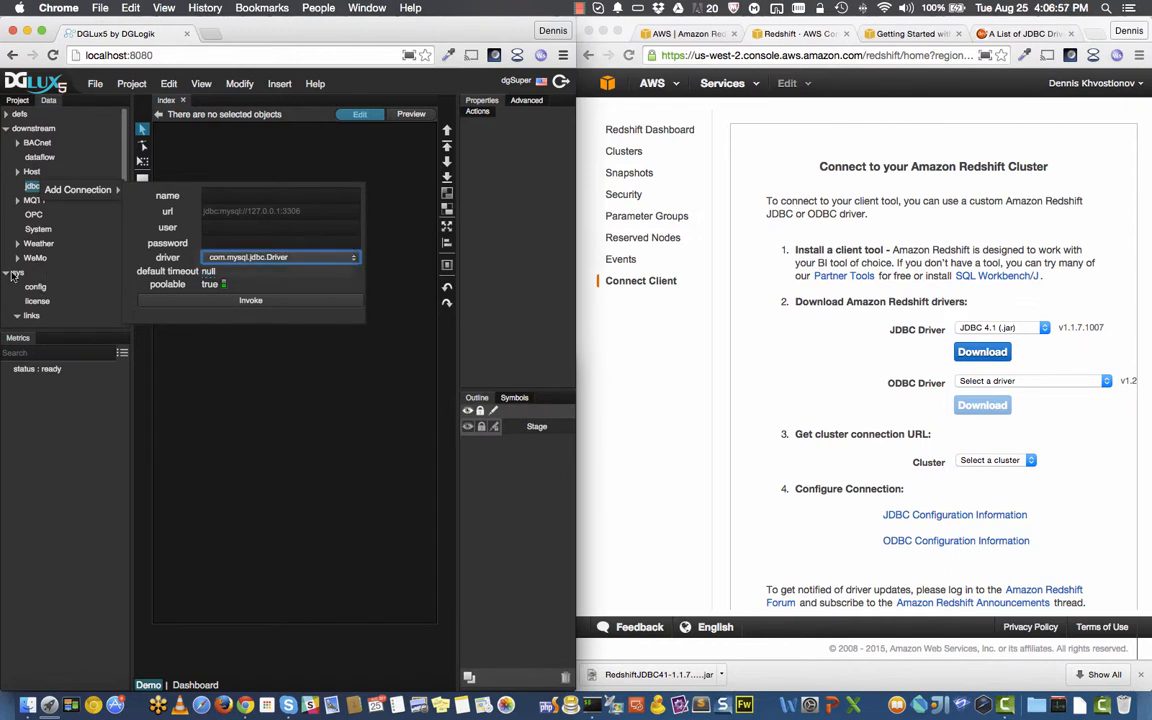
Step: Restart the jdbc link listed under sys > links in the data tree
scroll(50, 265, down, 5)
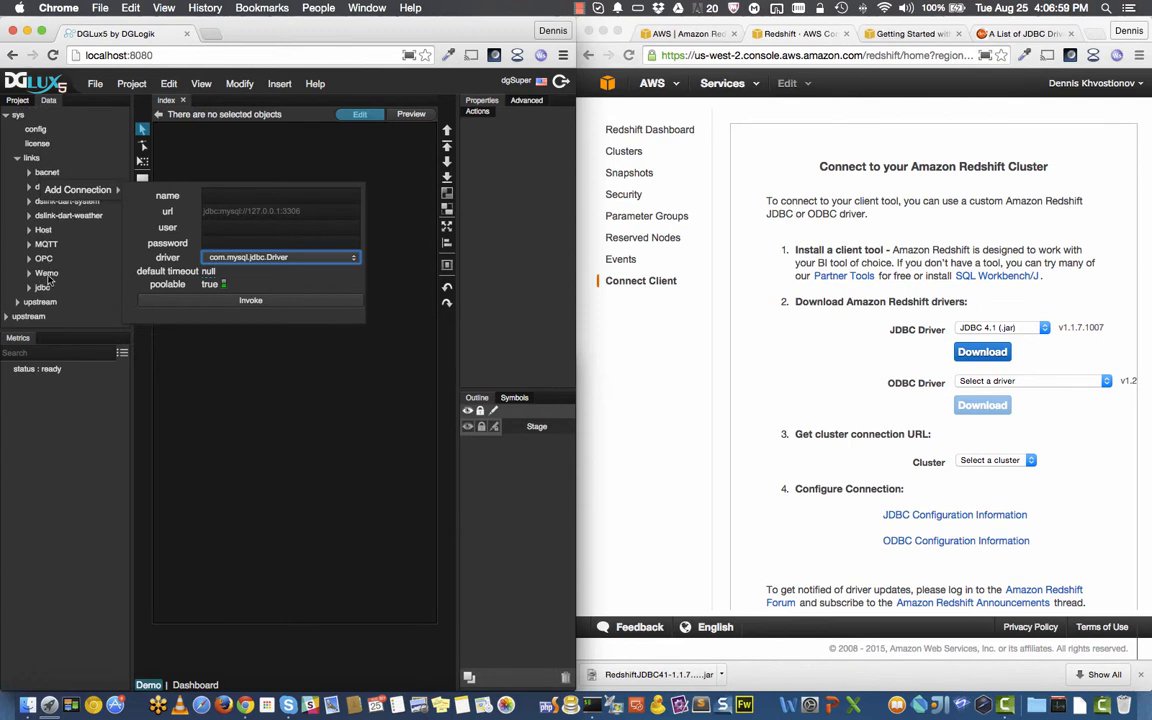
click(42, 287)
right_click(44, 287)
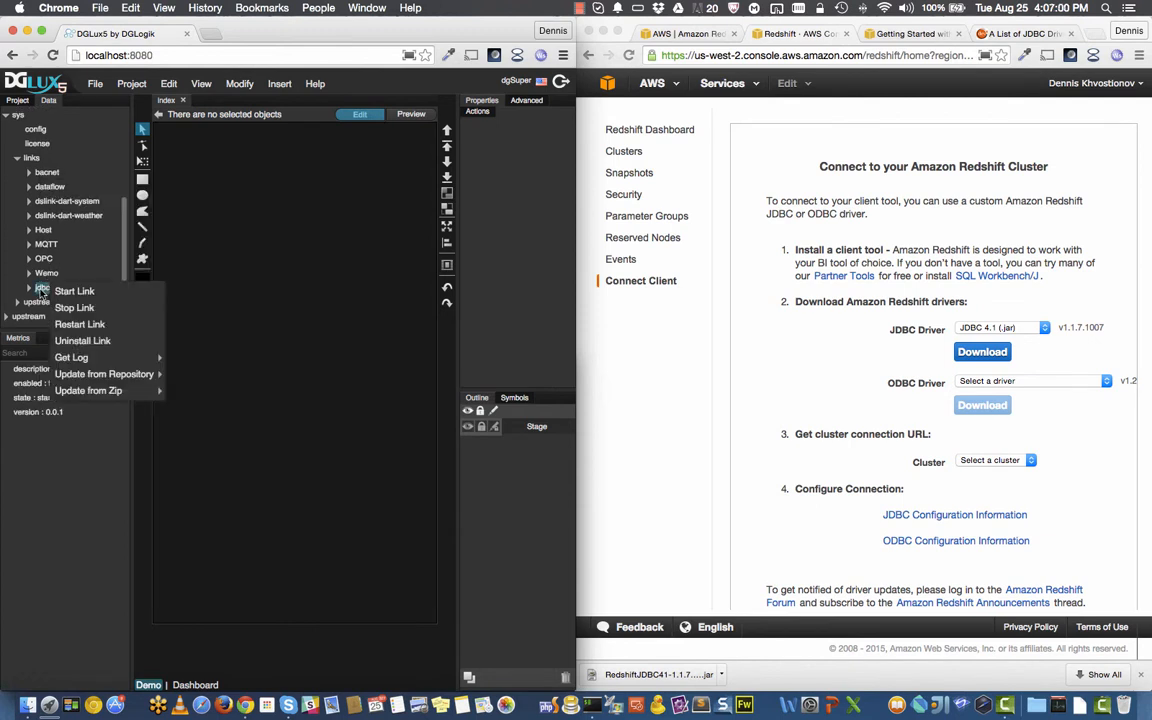
click(80, 324)
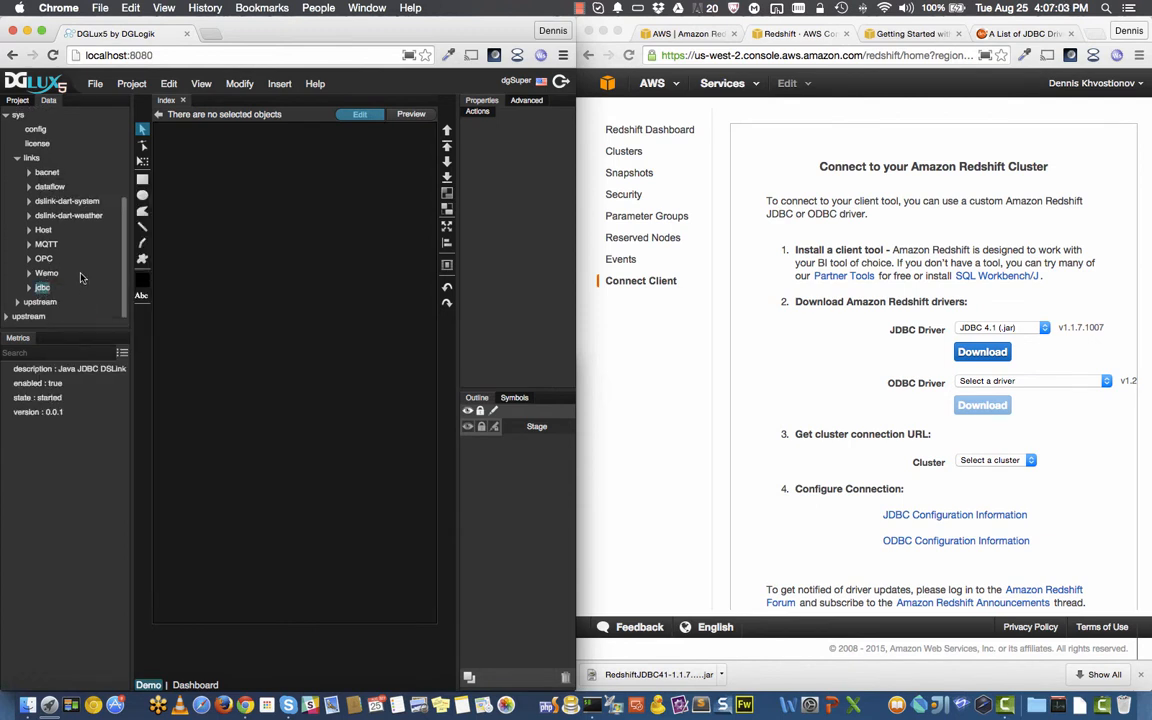
Step: Reopen the Add Connection form for the downstream jdbc node, name the connection redshift and use the com.amazon.redshift.jdbc41.Driver driver
scroll(81, 278, up, 5)
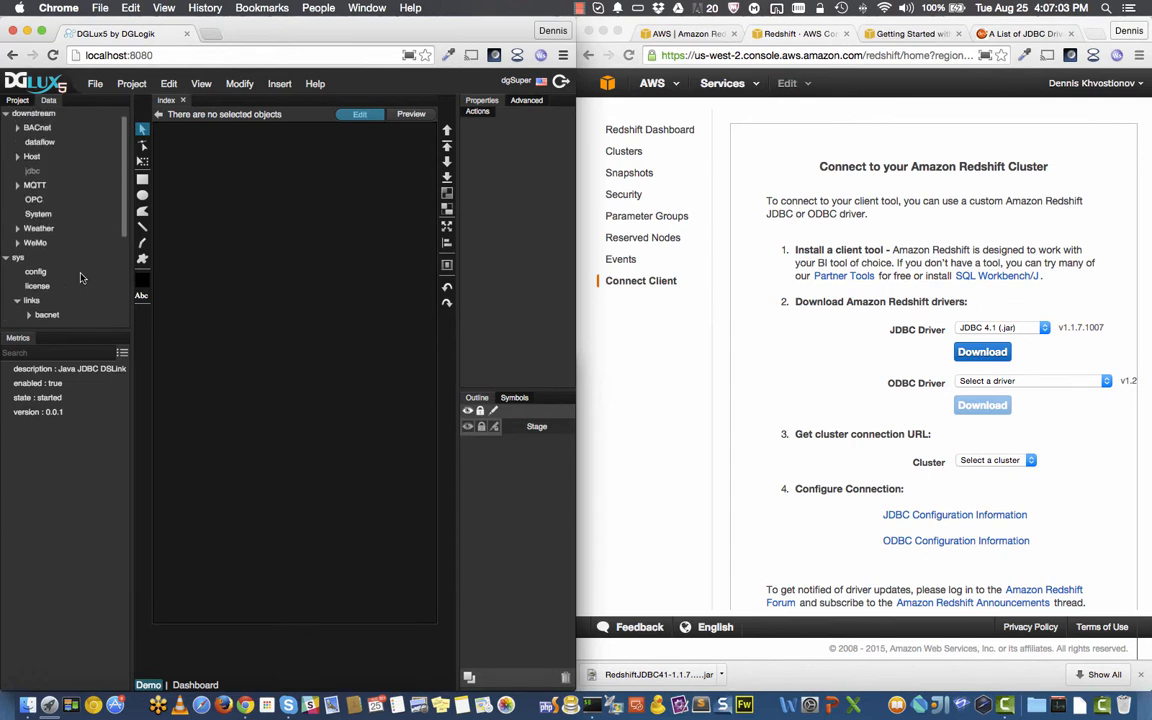
click(33, 186)
right_click(40, 186)
mouse_move(92, 195)
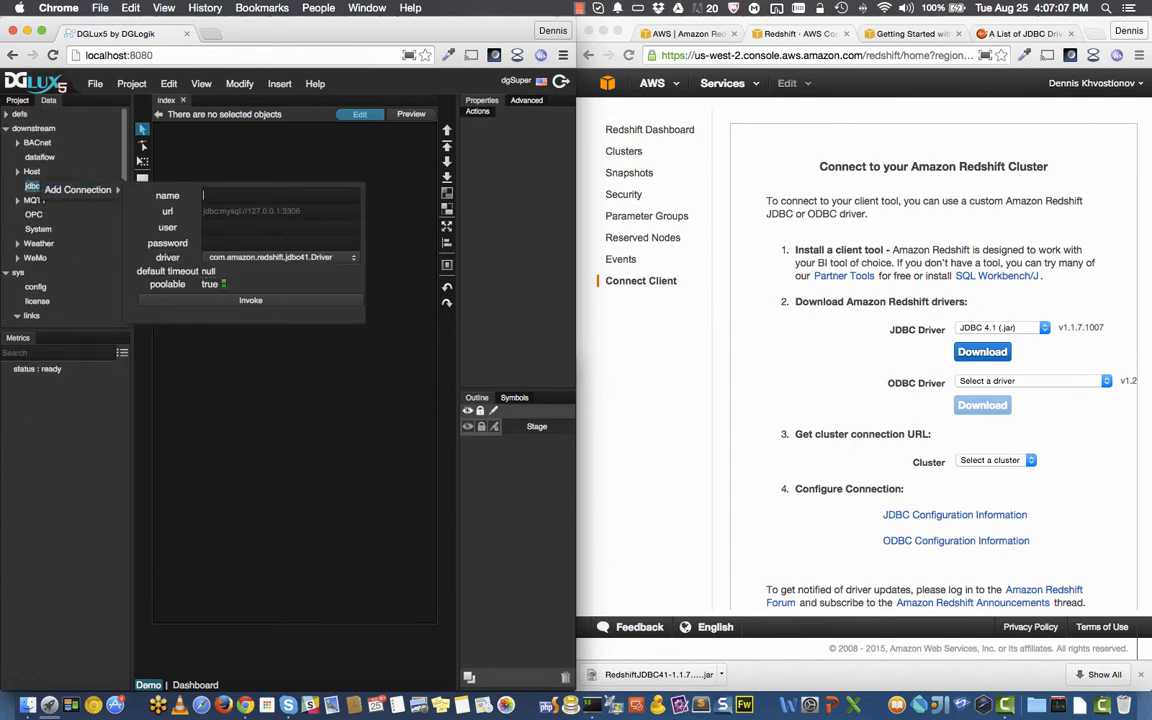
click(287, 257)
click(323, 258)
Step: Copy the dsa-demo cluster's JDBC URL from the Redshift console into the url of the new connection
click(655, 130)
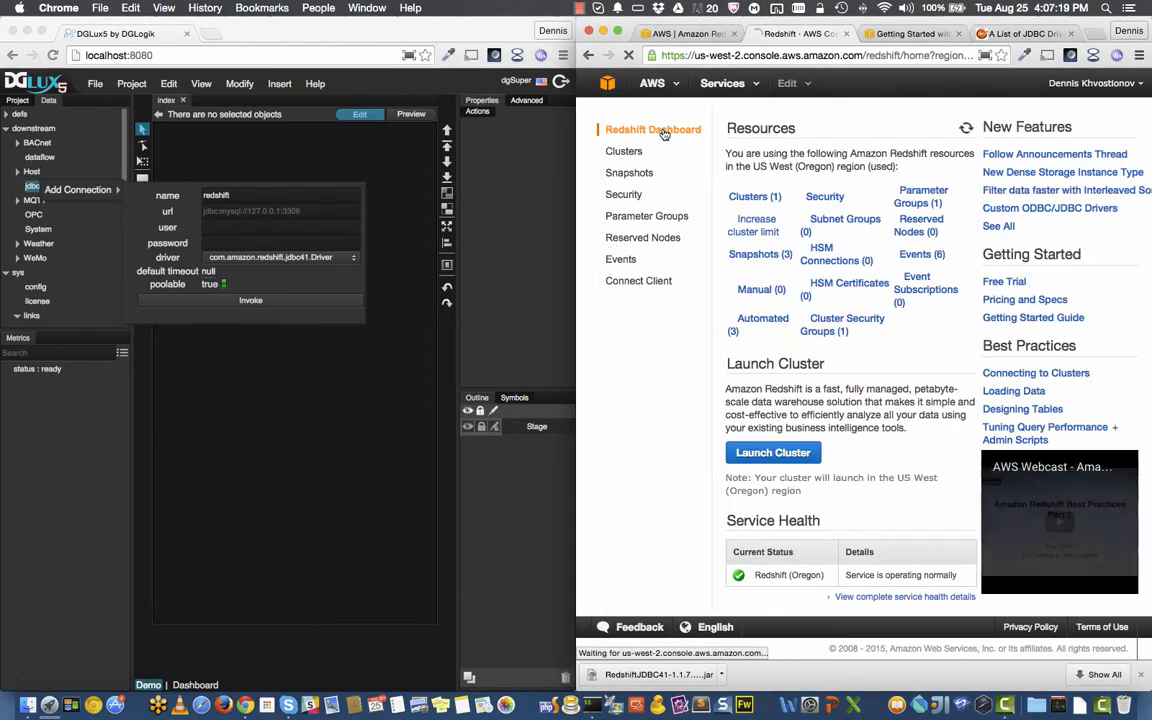
click(754, 196)
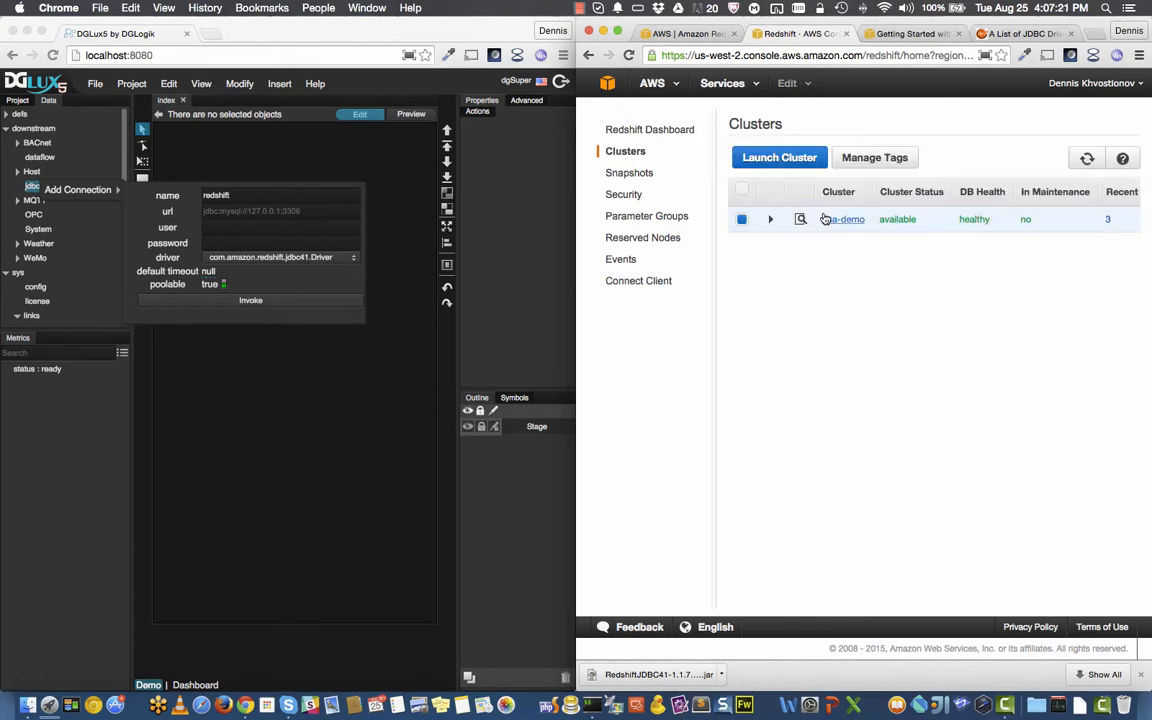
click(826, 219)
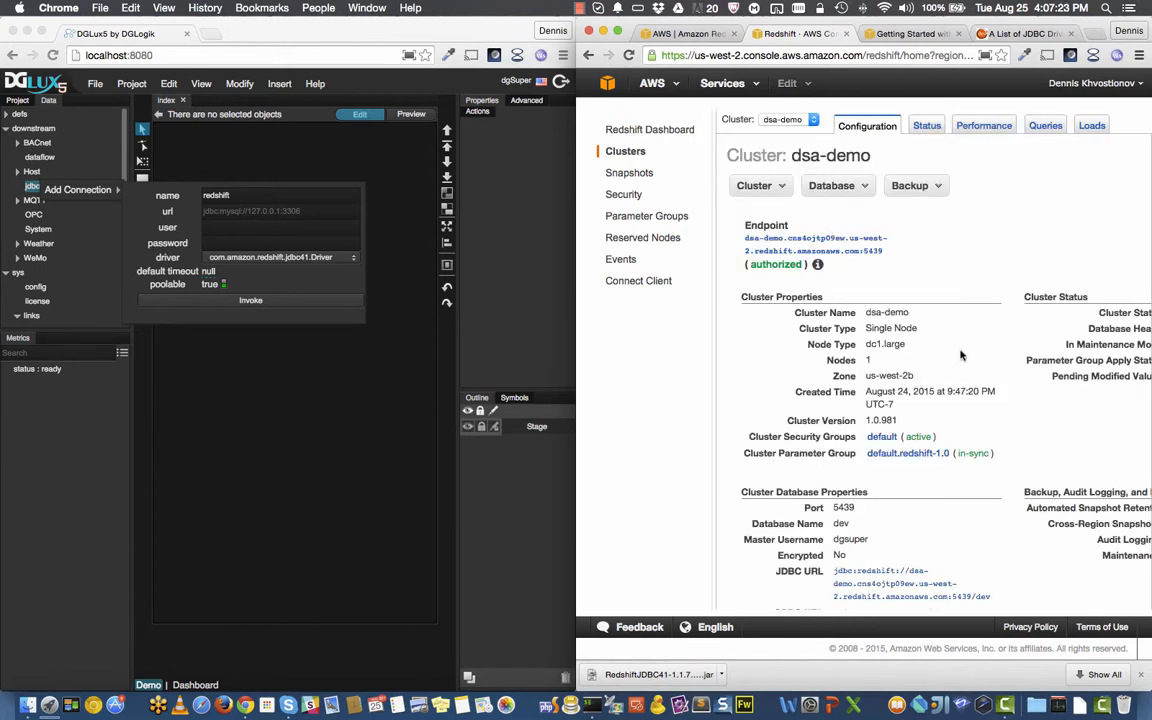
scroll(995, 381, down, 3)
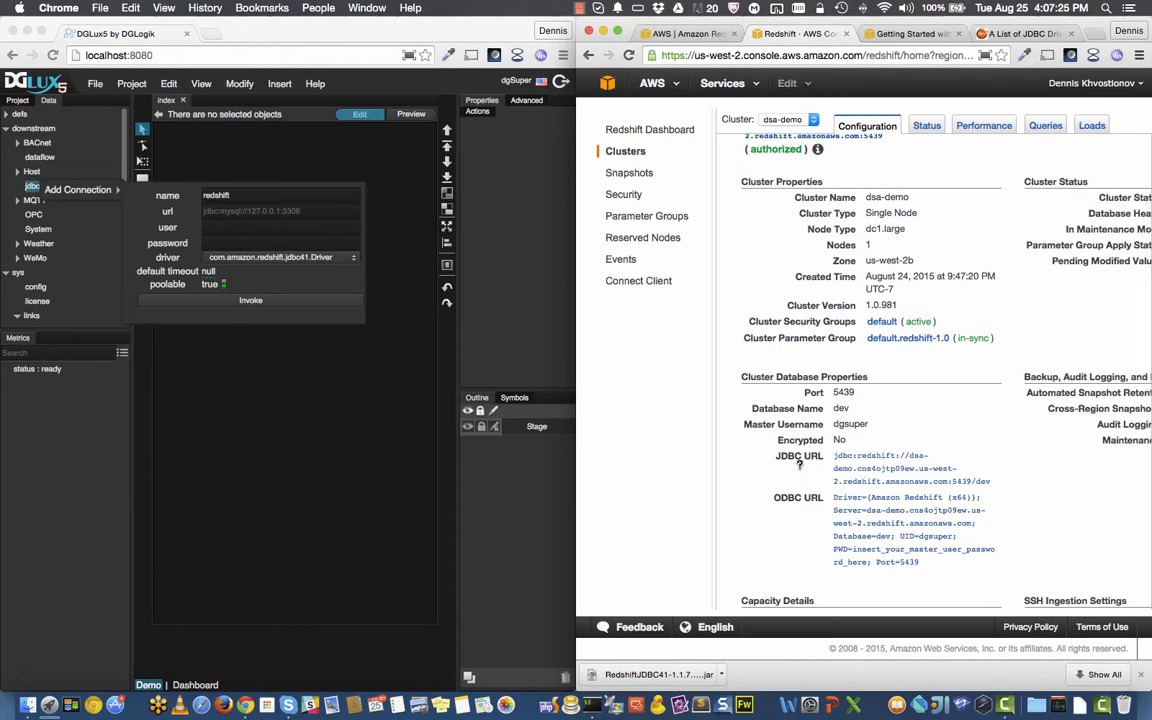
triple_click(880, 471)
key(super+c)
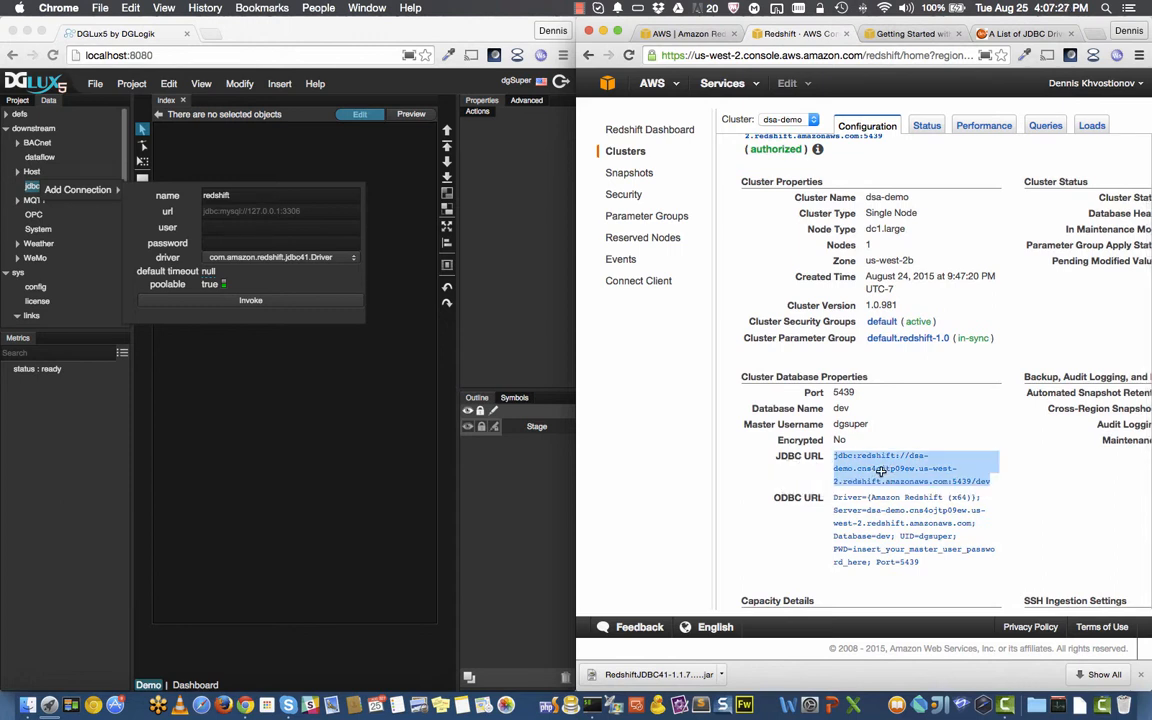
click(240, 216)
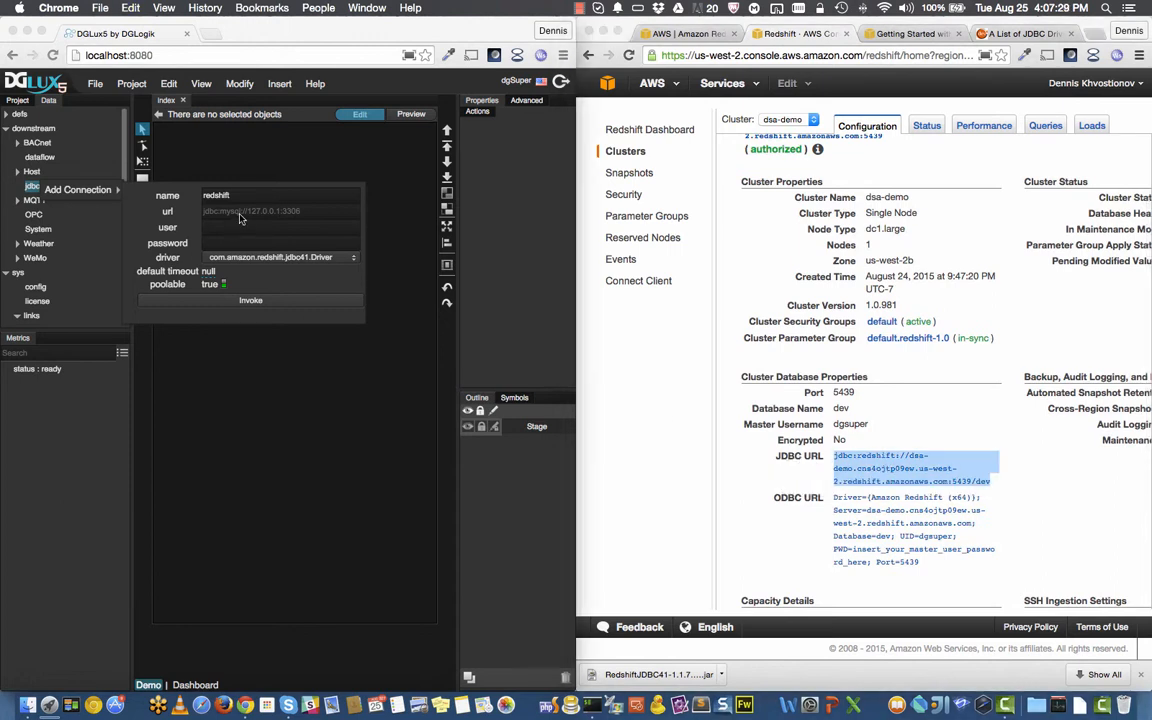
key(super+v)
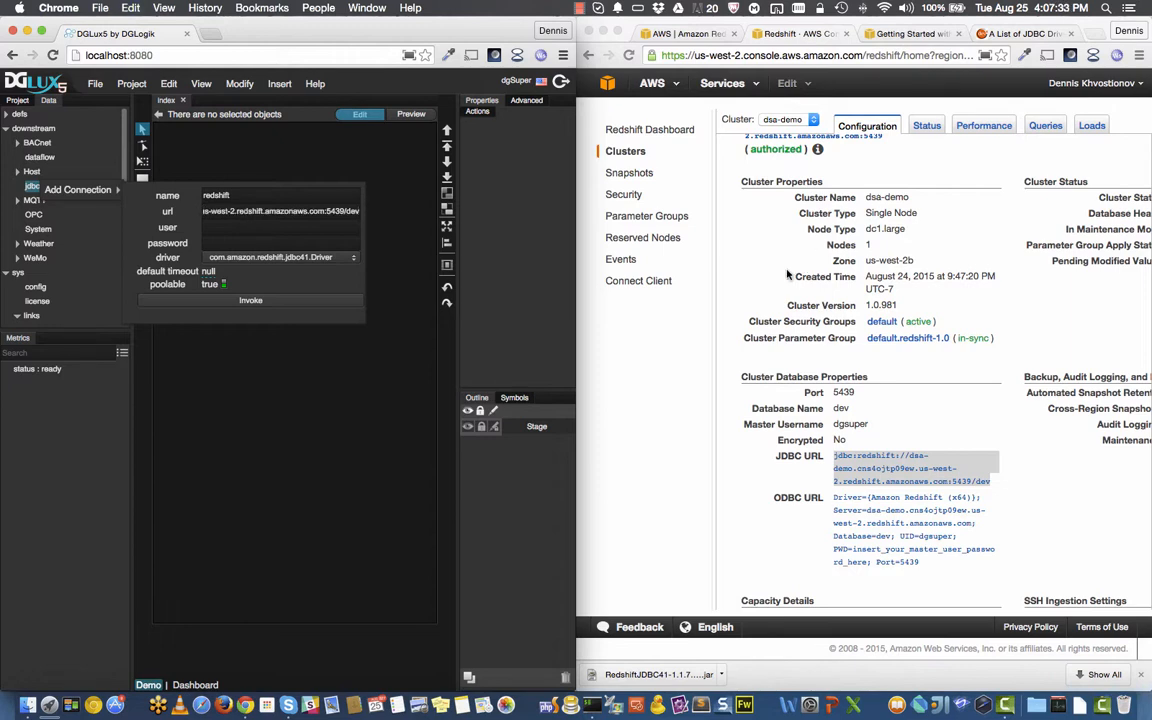
Step: Review the JDBC URL formats on the DevX driver list page and return to the Redshift console
click(1026, 35)
mouse_move(703, 114)
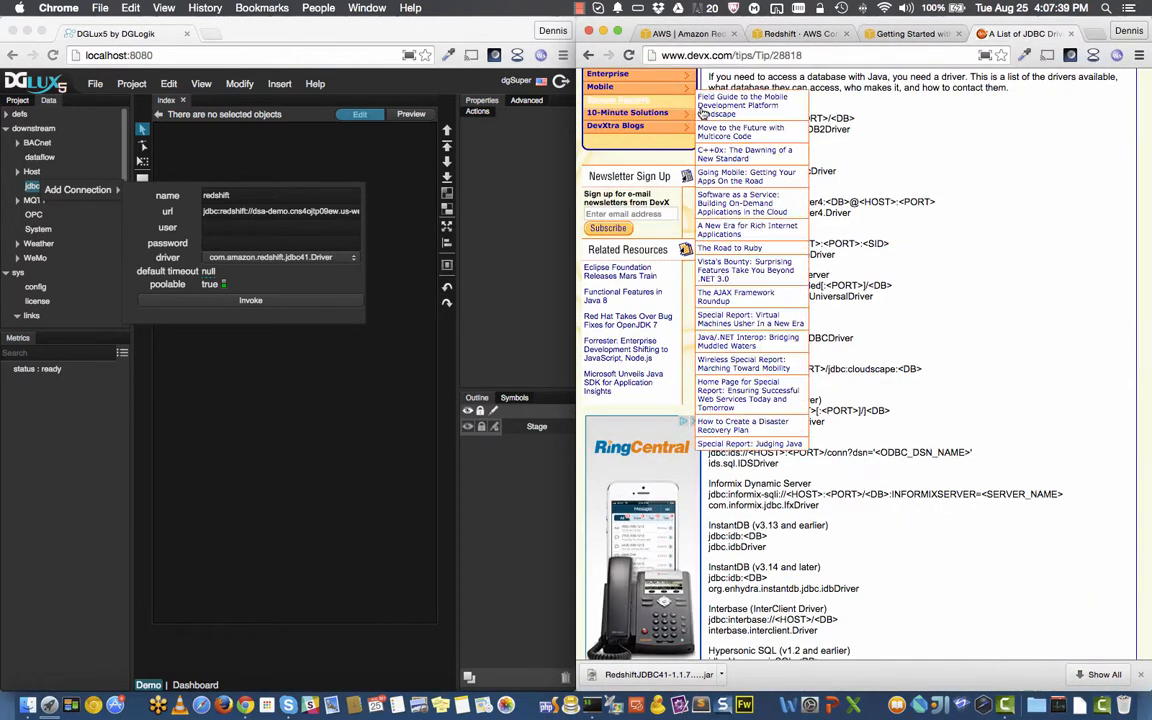
scroll(800, 326, down, 1)
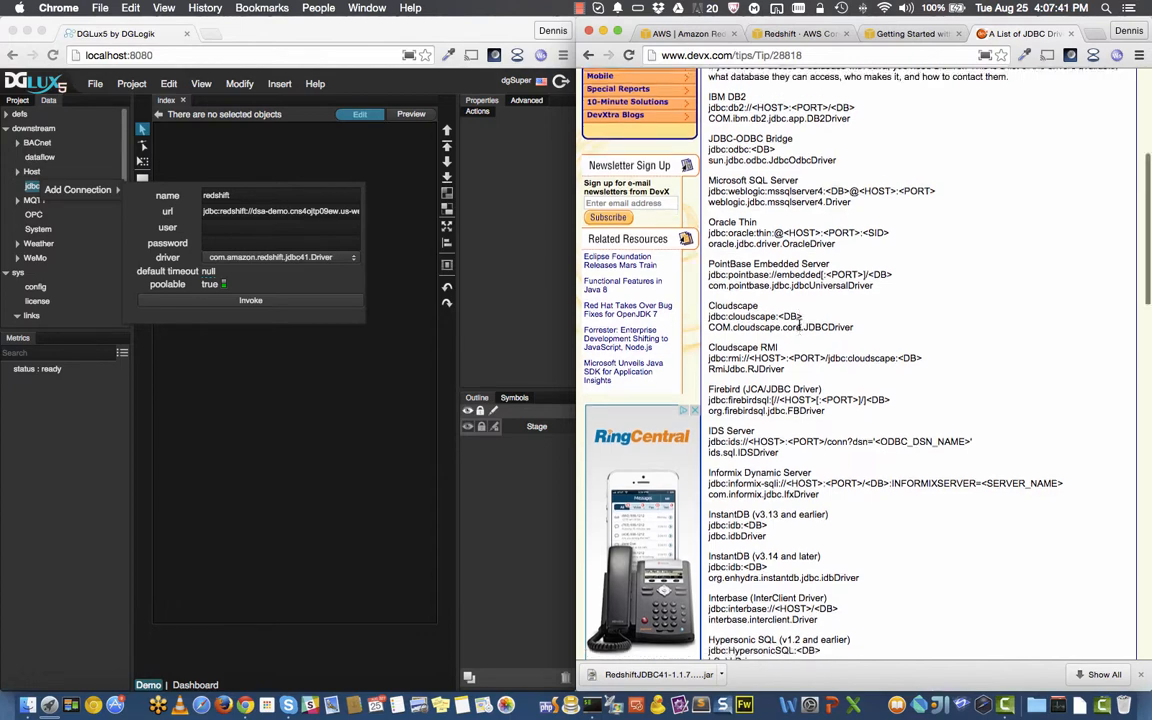
scroll(800, 326, down, 5)
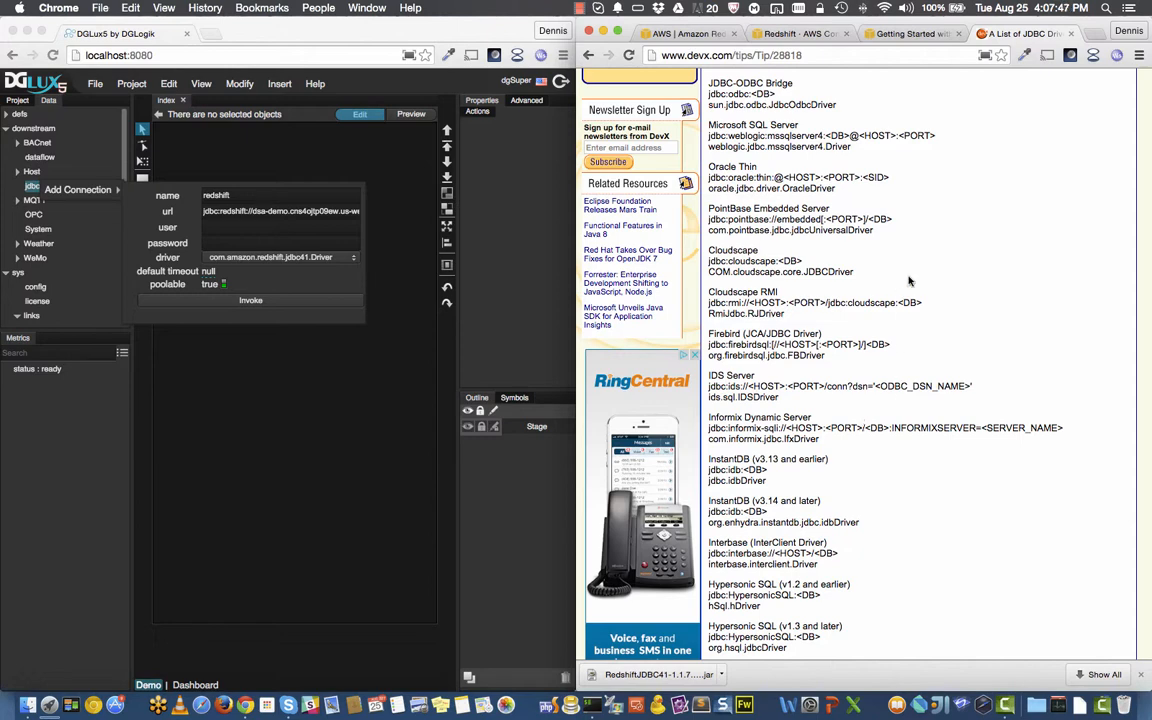
click(789, 35)
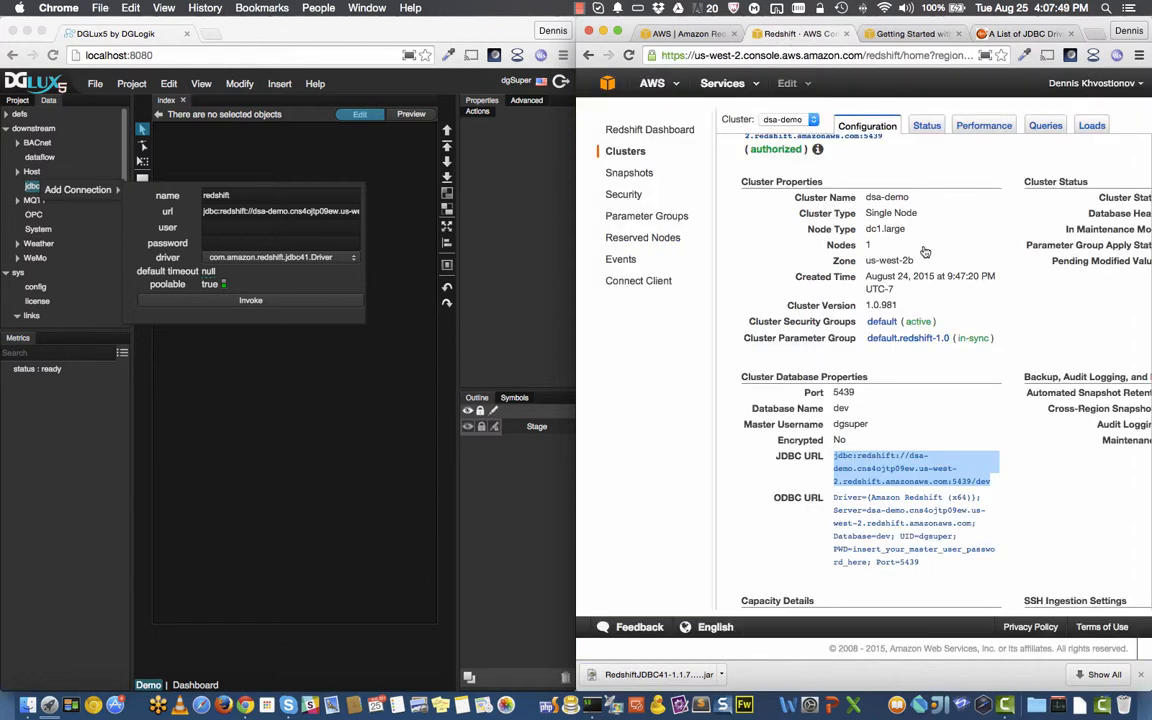
Step: Enter the user dgsuper, the account password, a default timeout of 60 and poolable false, and create the connection
click(295, 230)
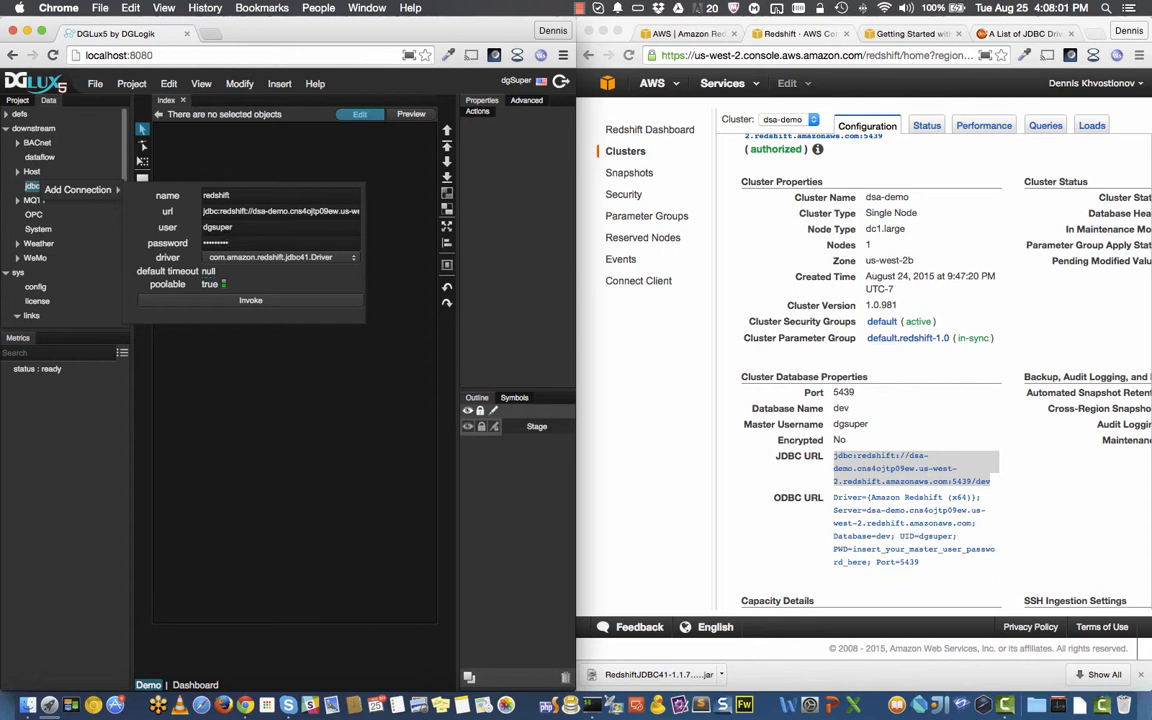
click(224, 287)
click(288, 302)
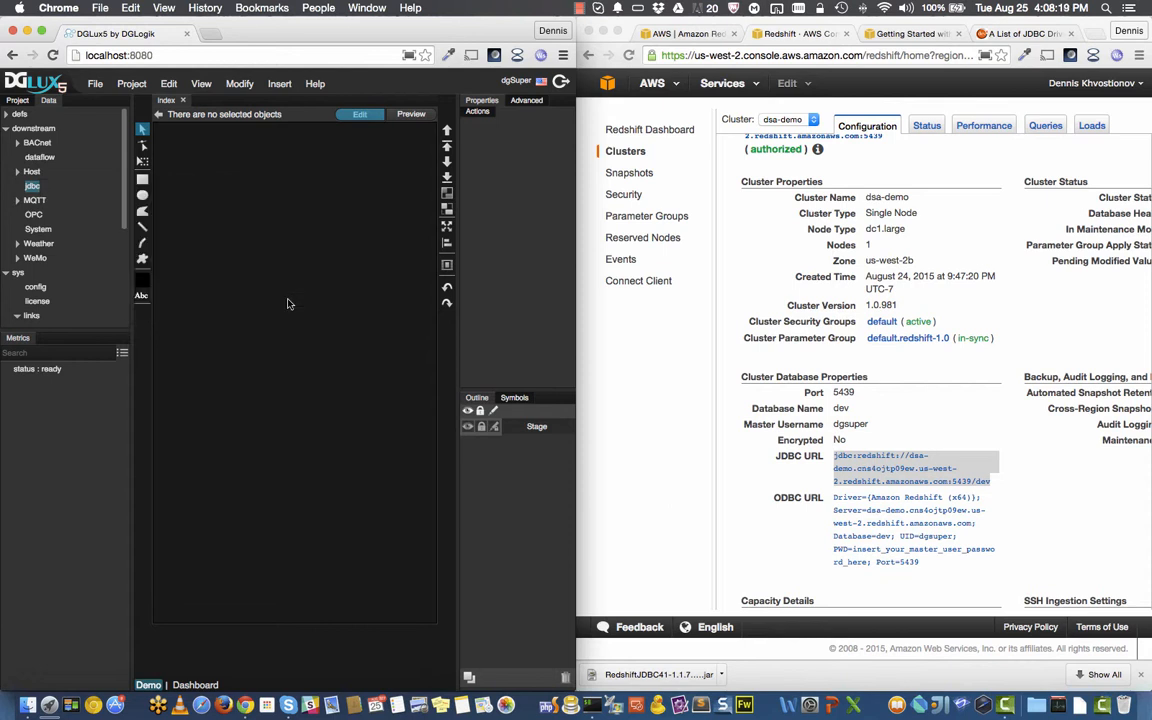
Step: Review the edit settings of the redshift connection under jdbc and open its Query form
click(17, 186)
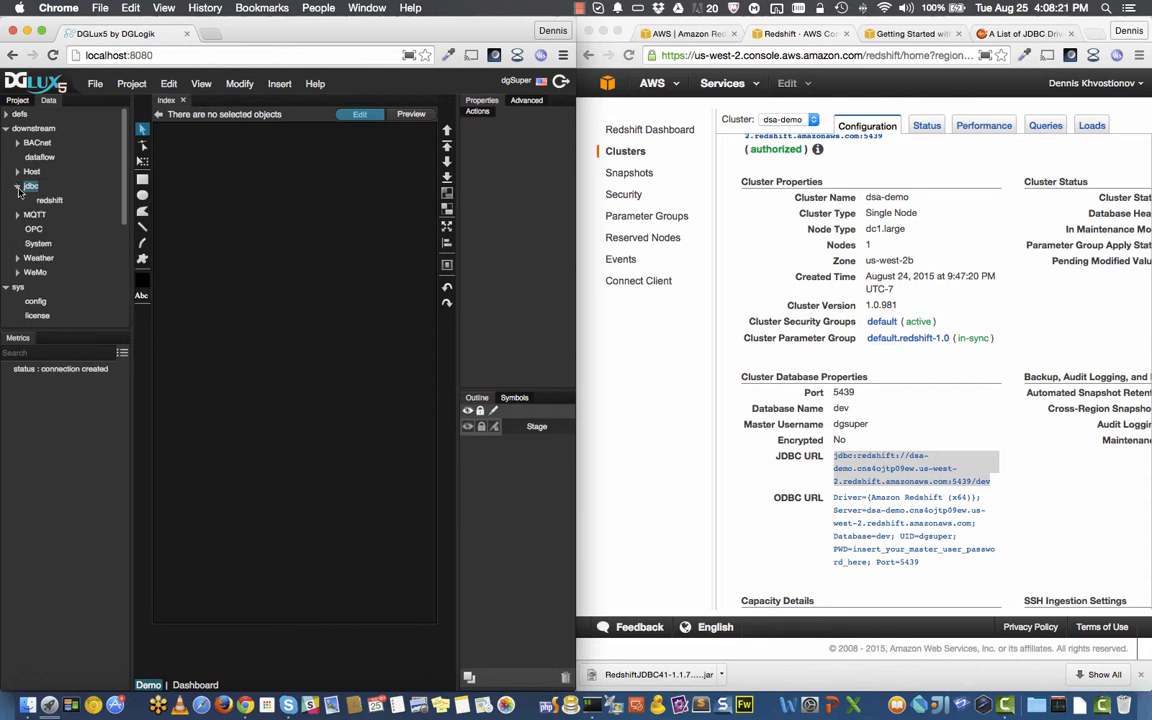
click(49, 201)
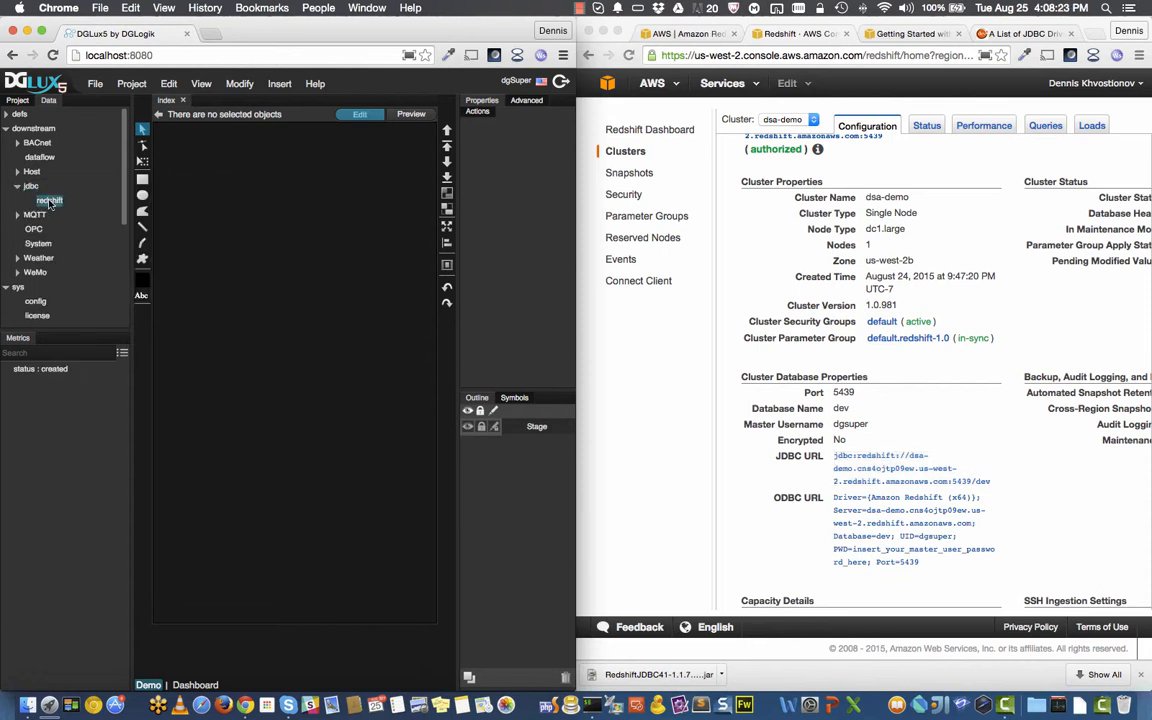
right_click(49, 204)
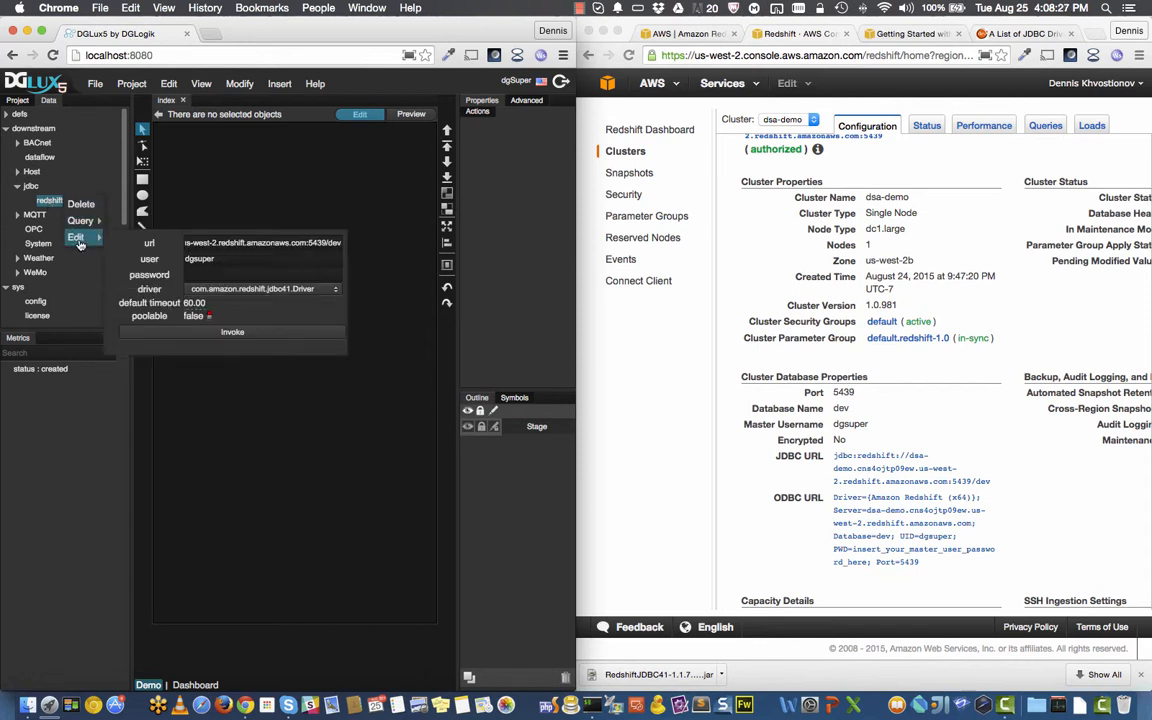
mouse_move(84, 226)
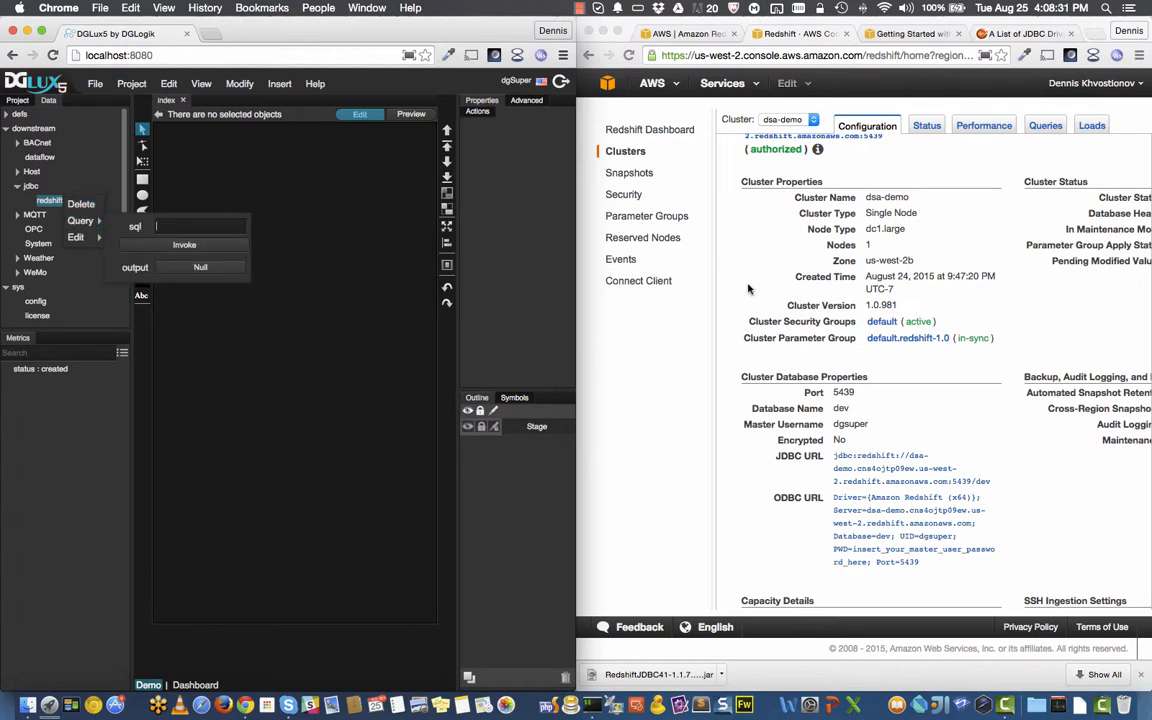
Step: Find the example queries in Step 5: Load Sample Data from Amazon S3 of the Redshift Getting Started guide
scroll(866, 258, right, 1)
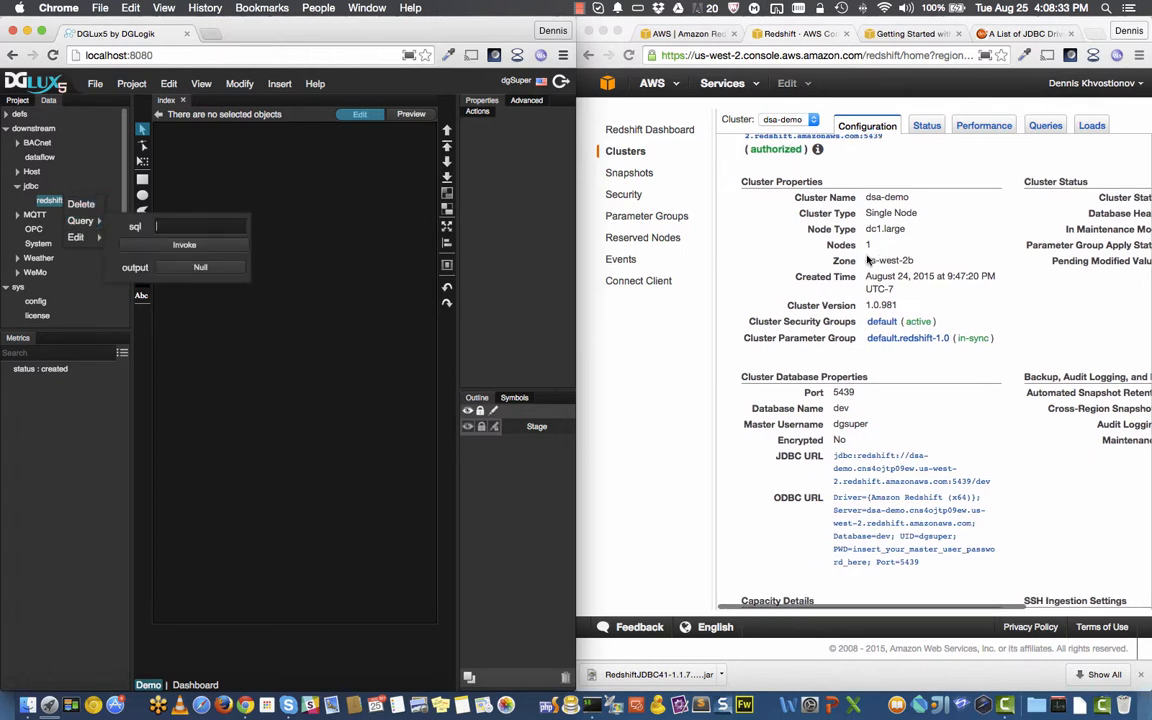
click(897, 37)
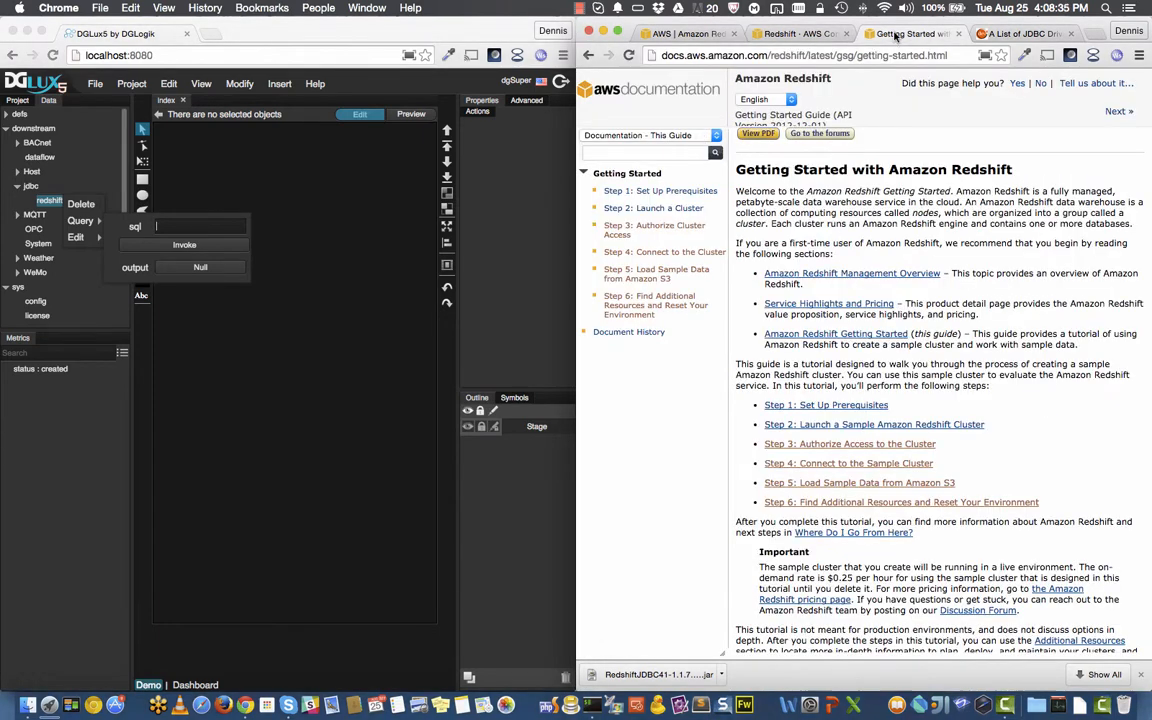
click(653, 276)
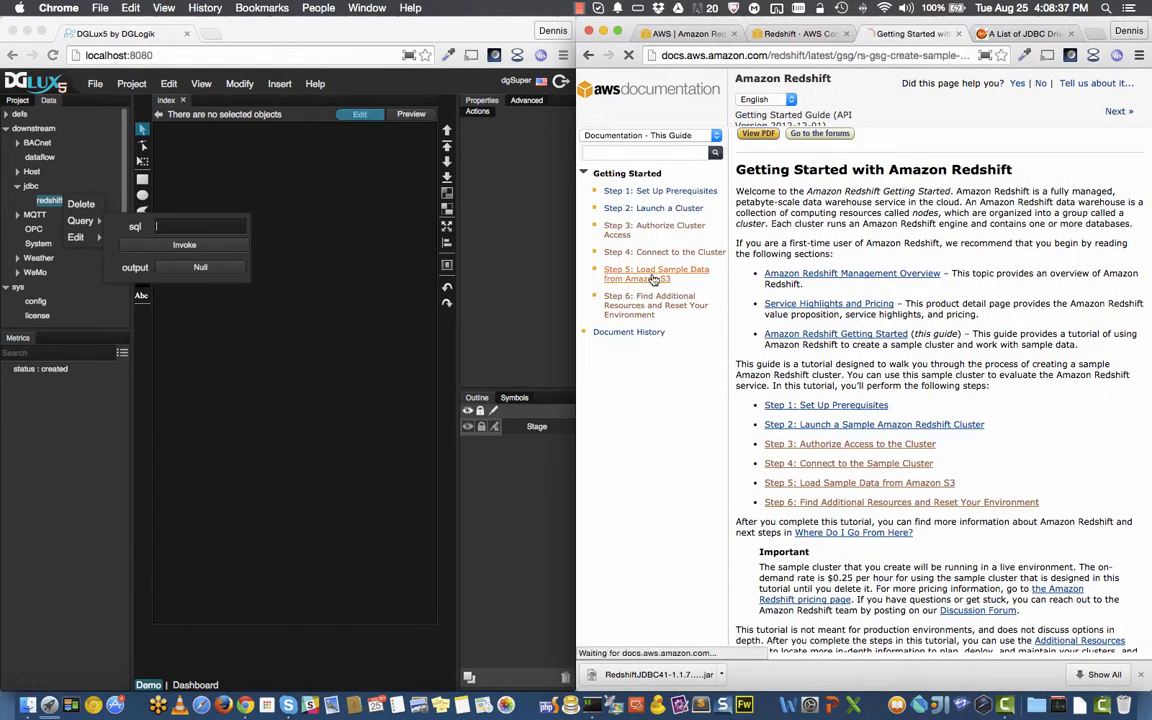
scroll(839, 330, down, 5)
scroll(838, 330, down, 10)
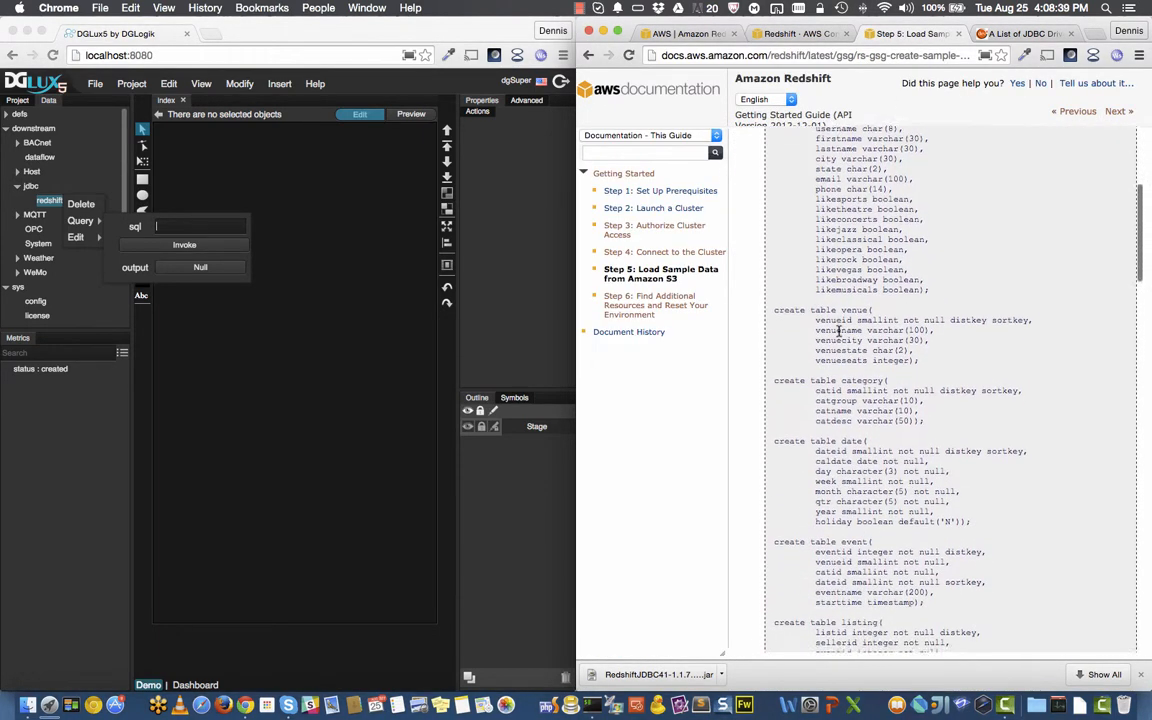
scroll(838, 333, down, 15)
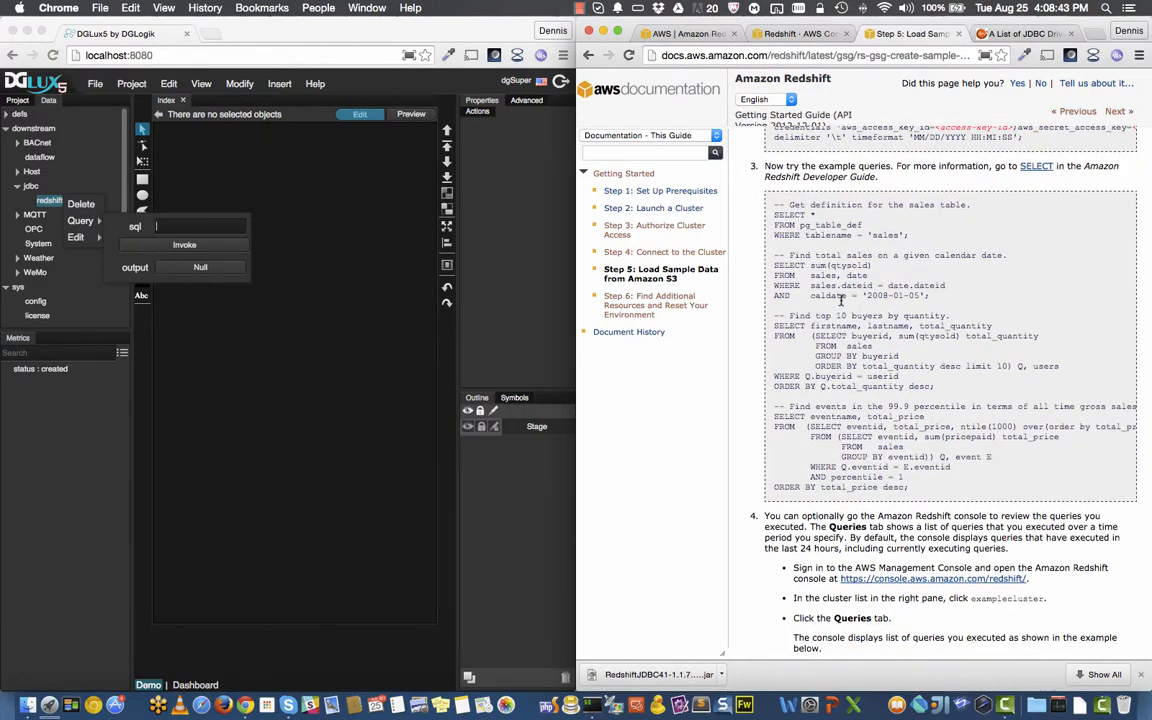
Step: Copy the sales table definition query from the guide into the redshift connection's sql parameter and run it
drag(909, 235, 773, 213)
key(super+c)
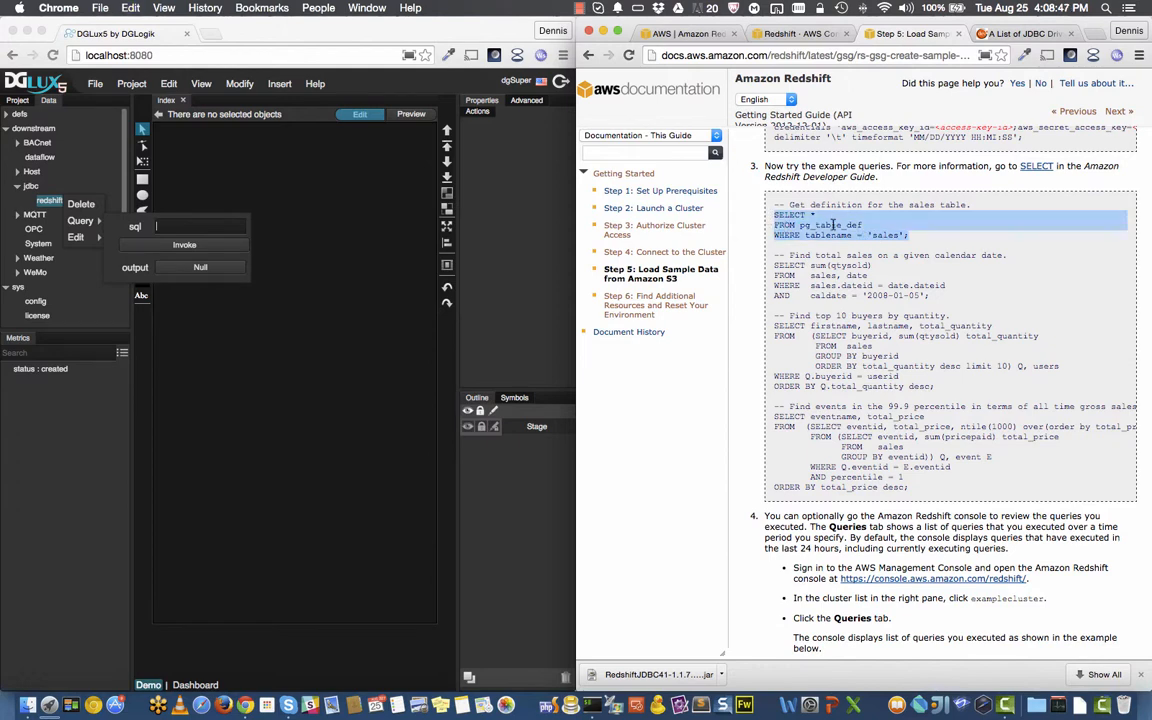
click(180, 226)
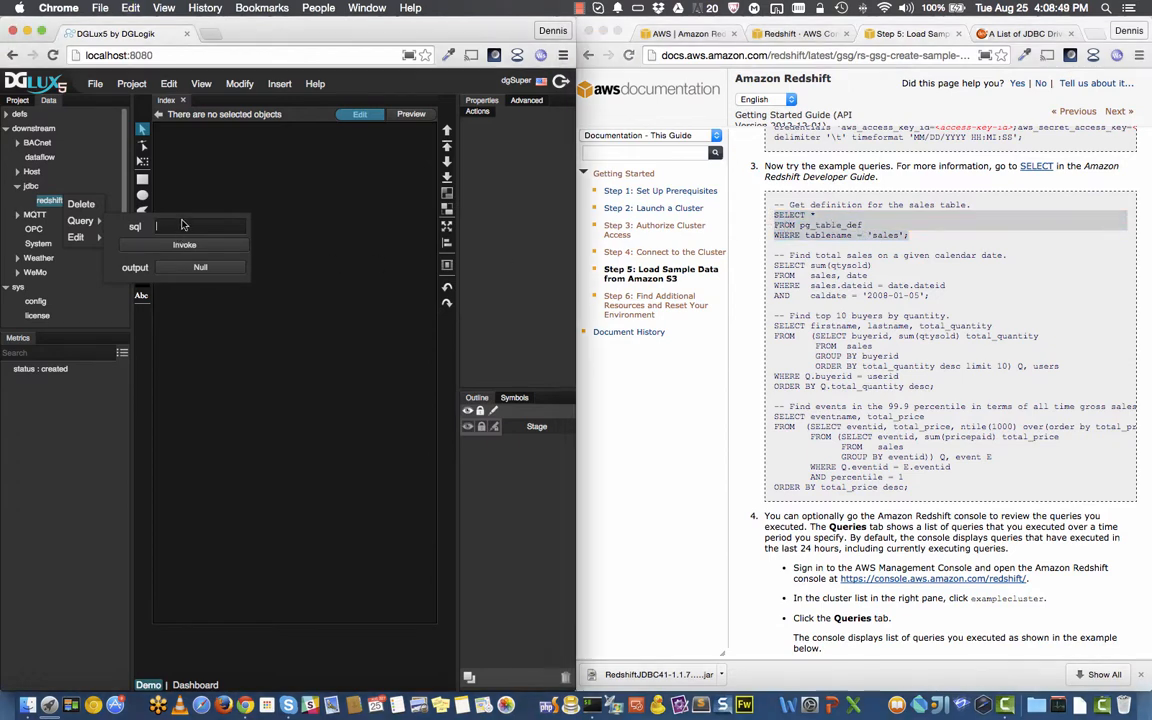
key(super+v)
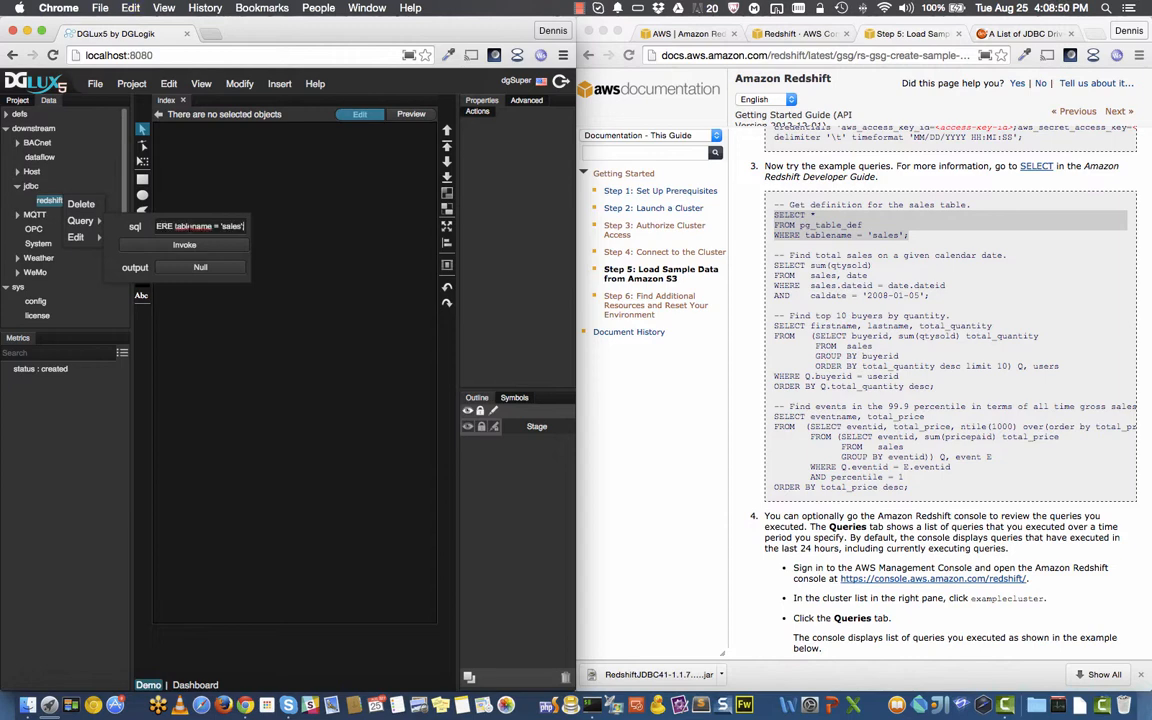
click(200, 246)
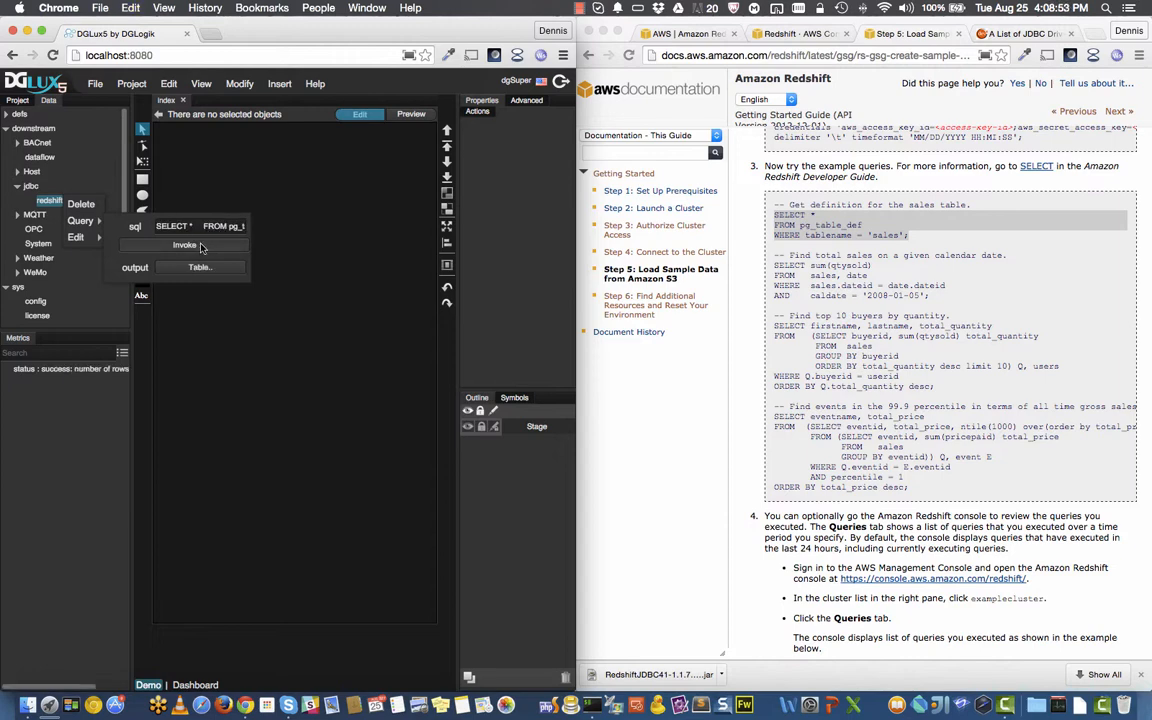
Step: Open the query's output table and review its columns and the connection's status metric
click(196, 267)
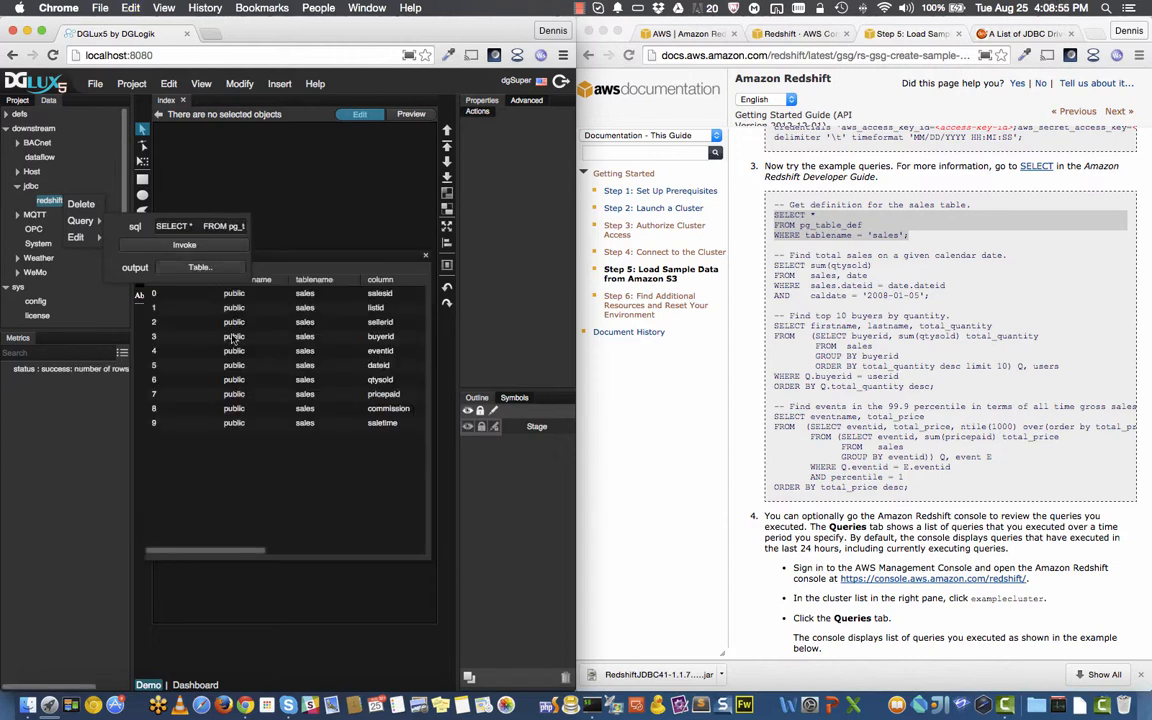
scroll(232, 338, right, 5)
scroll(232, 338, left, 5)
scroll(48, 370, right, 2)
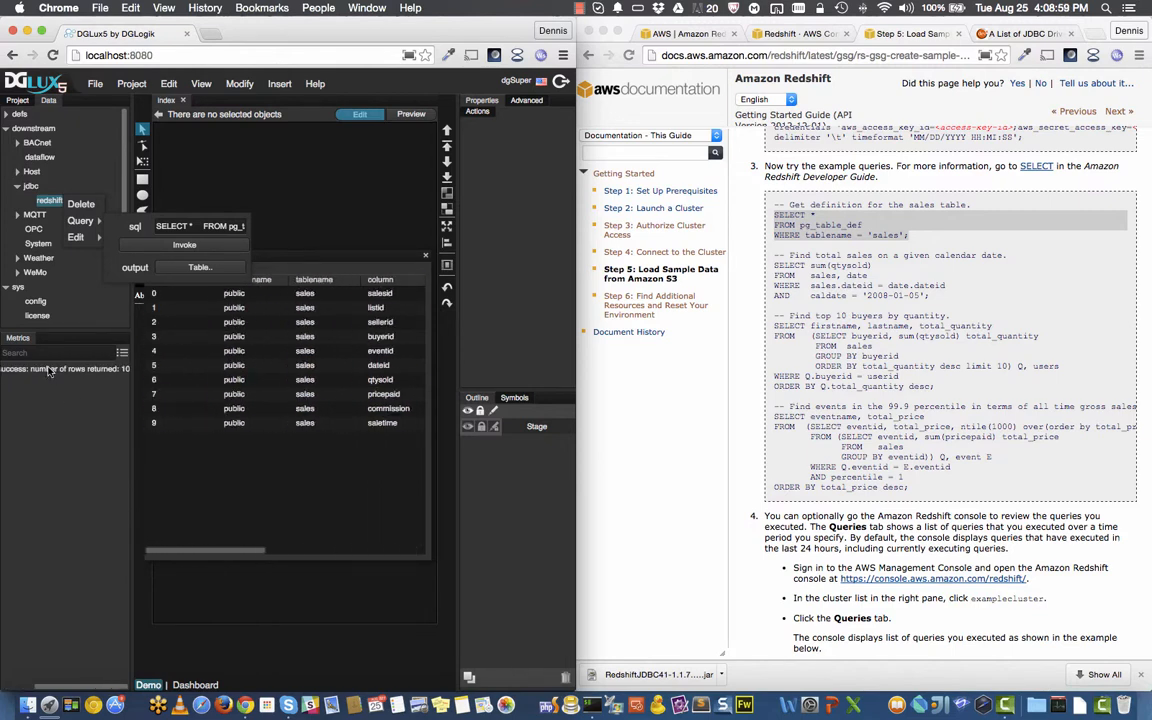
scroll(48, 370, left, 2)
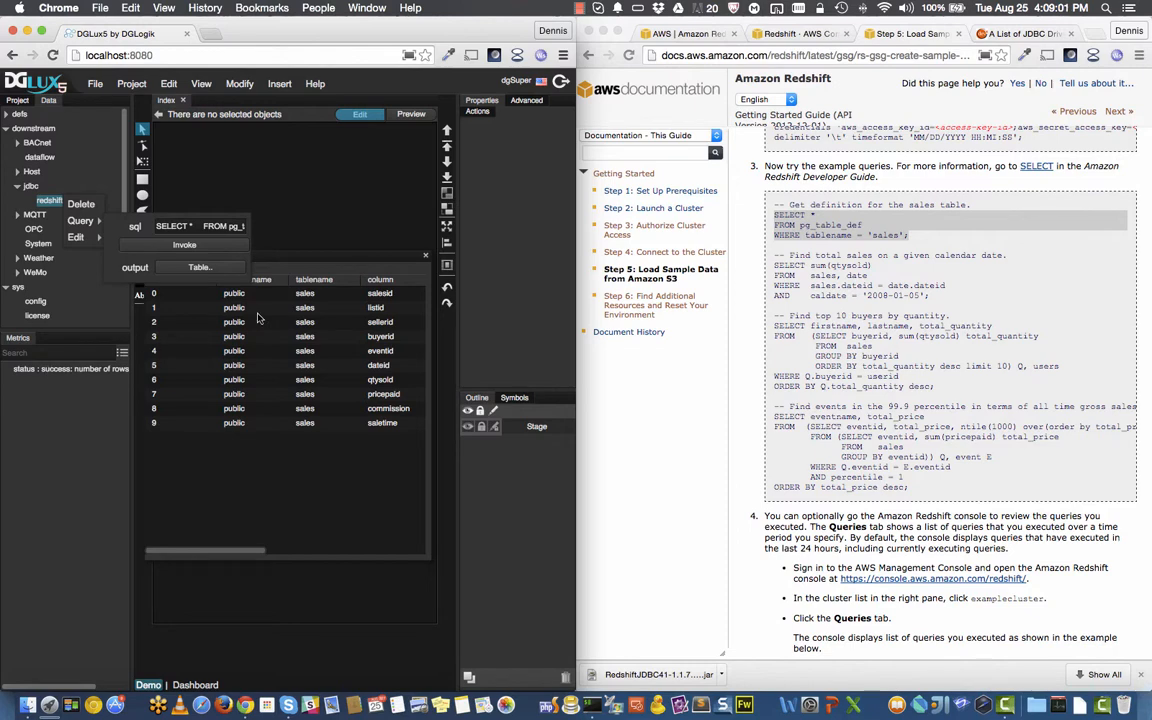
Step: Copy the guide's example query that finds events in the 99.9 percentile of all-time gross sales
click(940, 406)
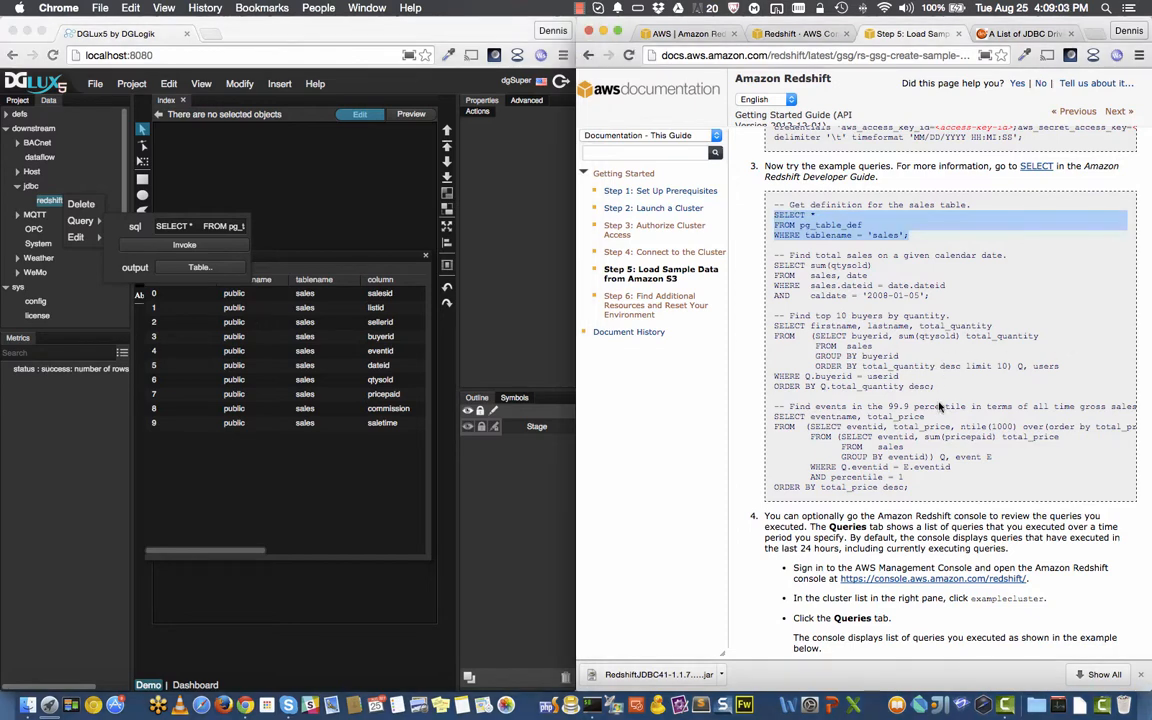
click(910, 490)
drag(910, 490, 769, 416)
key(super+c)
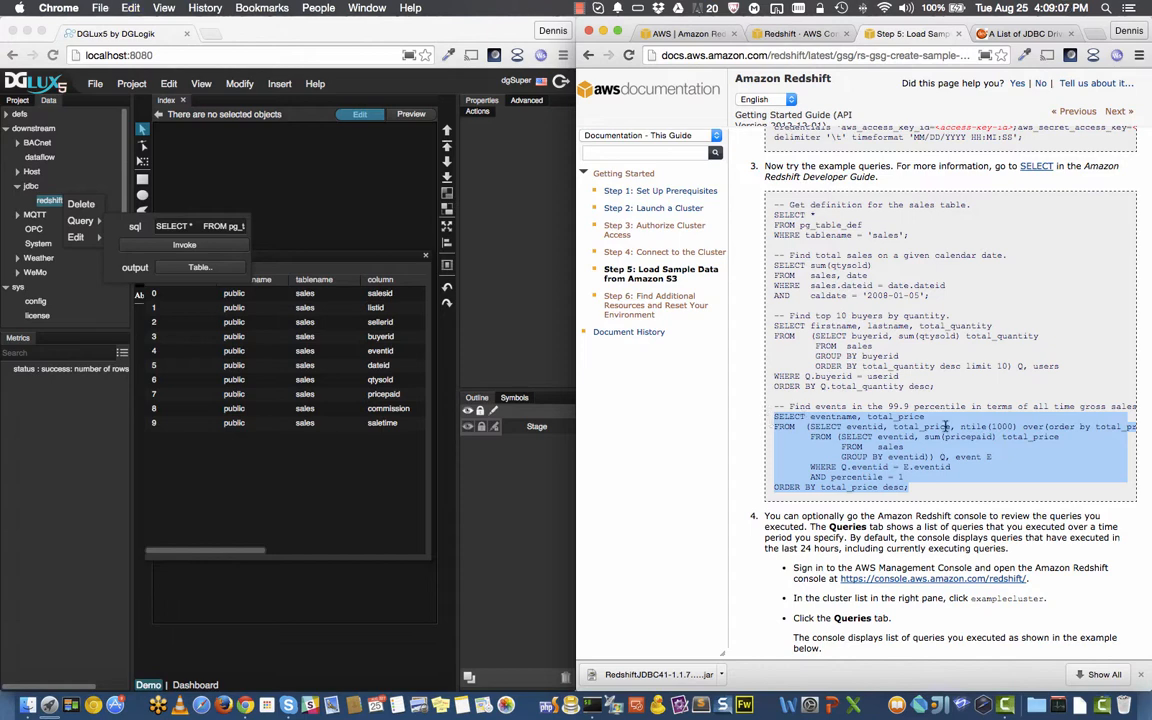
scroll(930, 430, right, 1)
scroll(930, 430, right, 3)
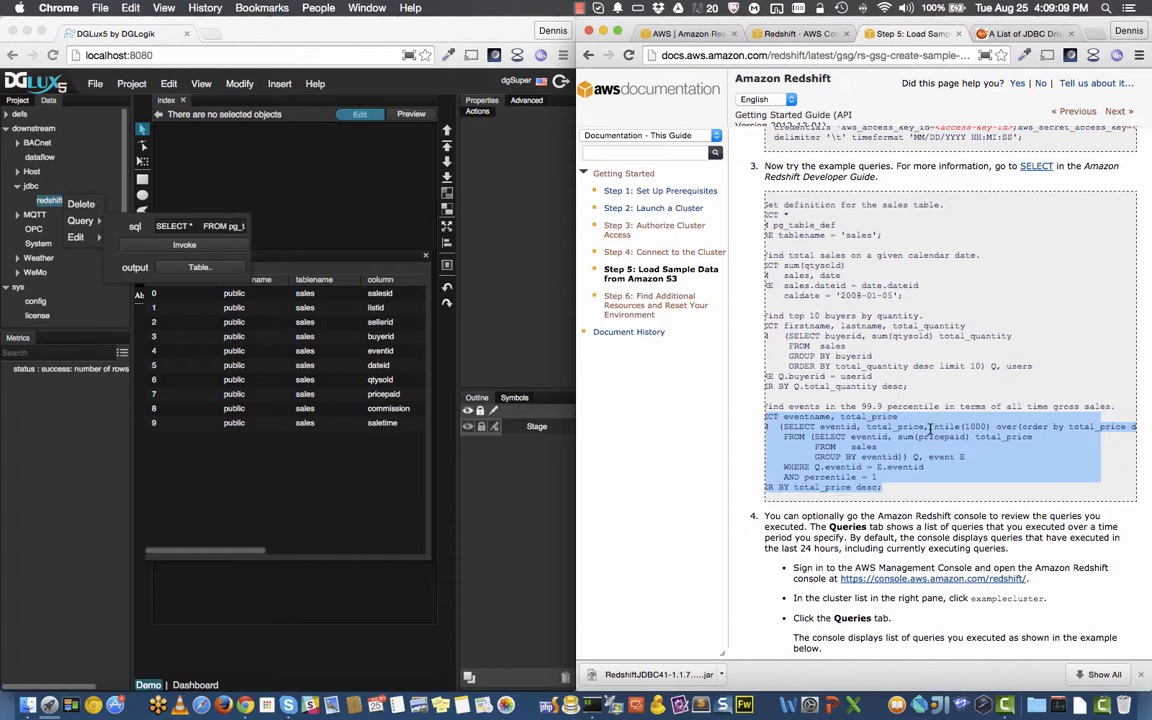
scroll(930, 430, left, 4)
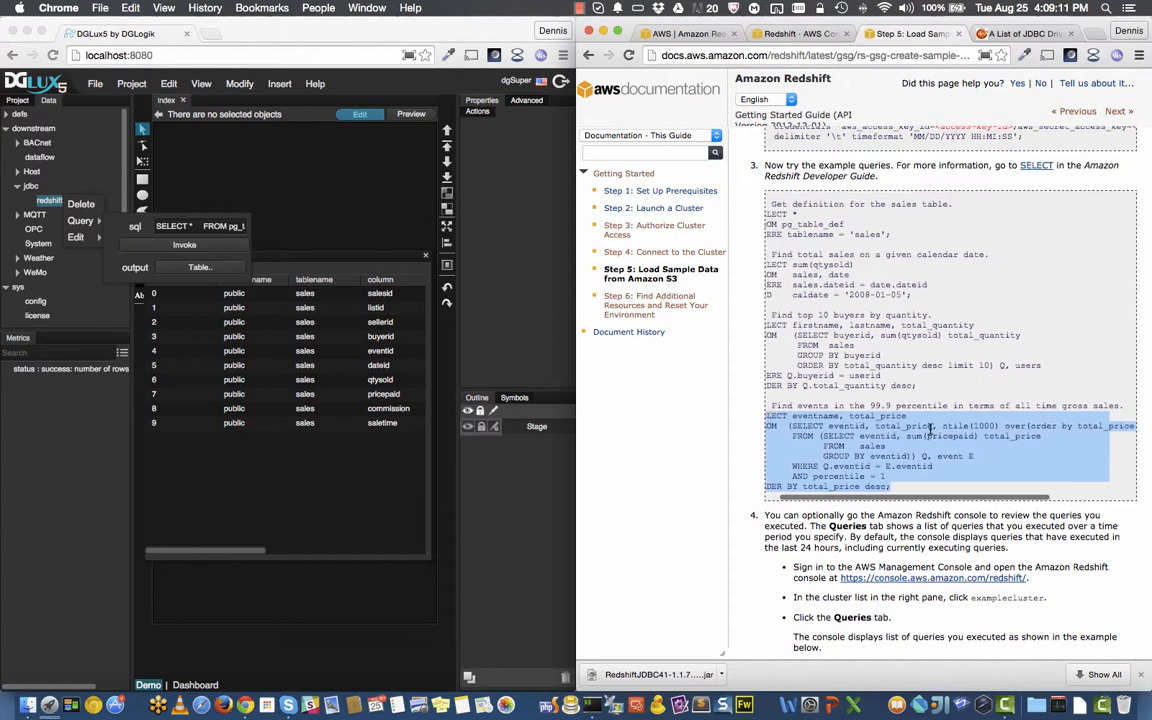
Step: Replace the redshift connection's sql with the copied query, run it, and close the output table after reviewing it
click(200, 226)
key(super+v)
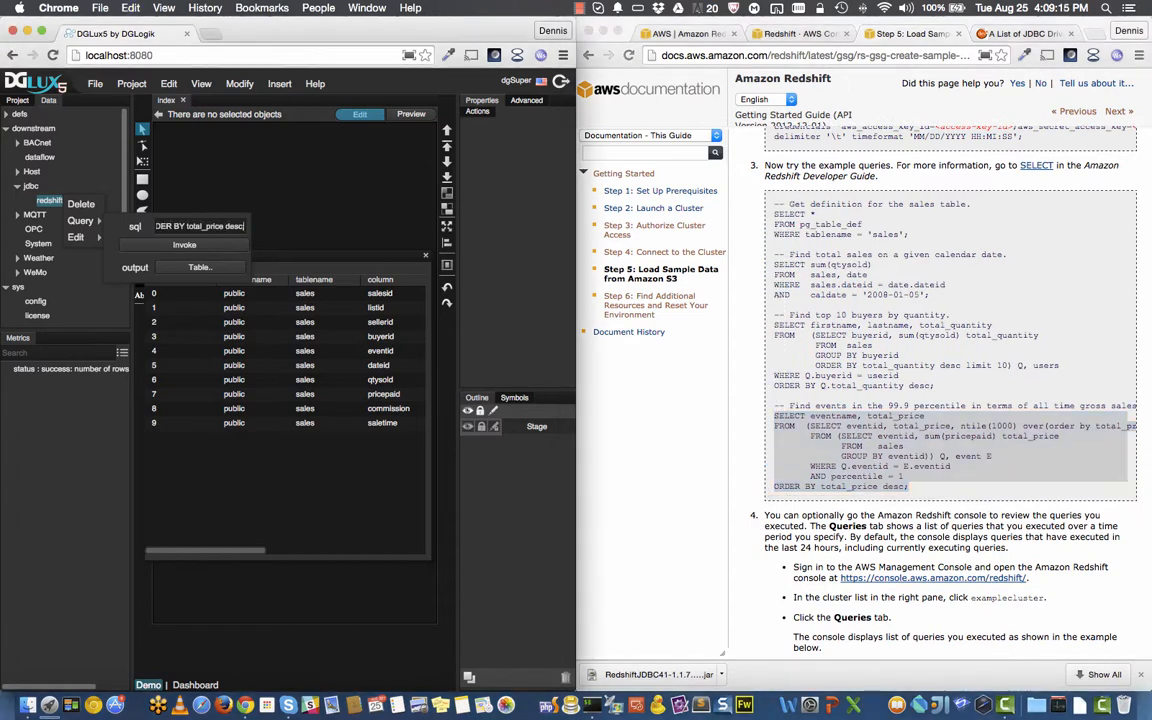
click(203, 244)
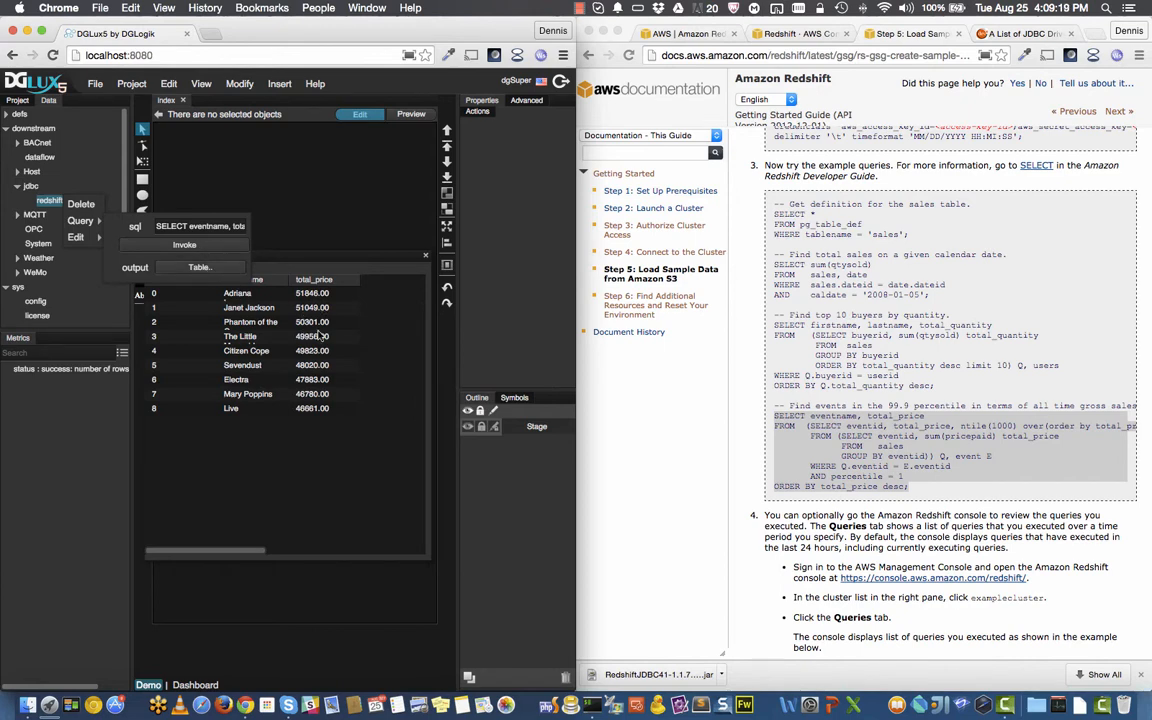
click(425, 258)
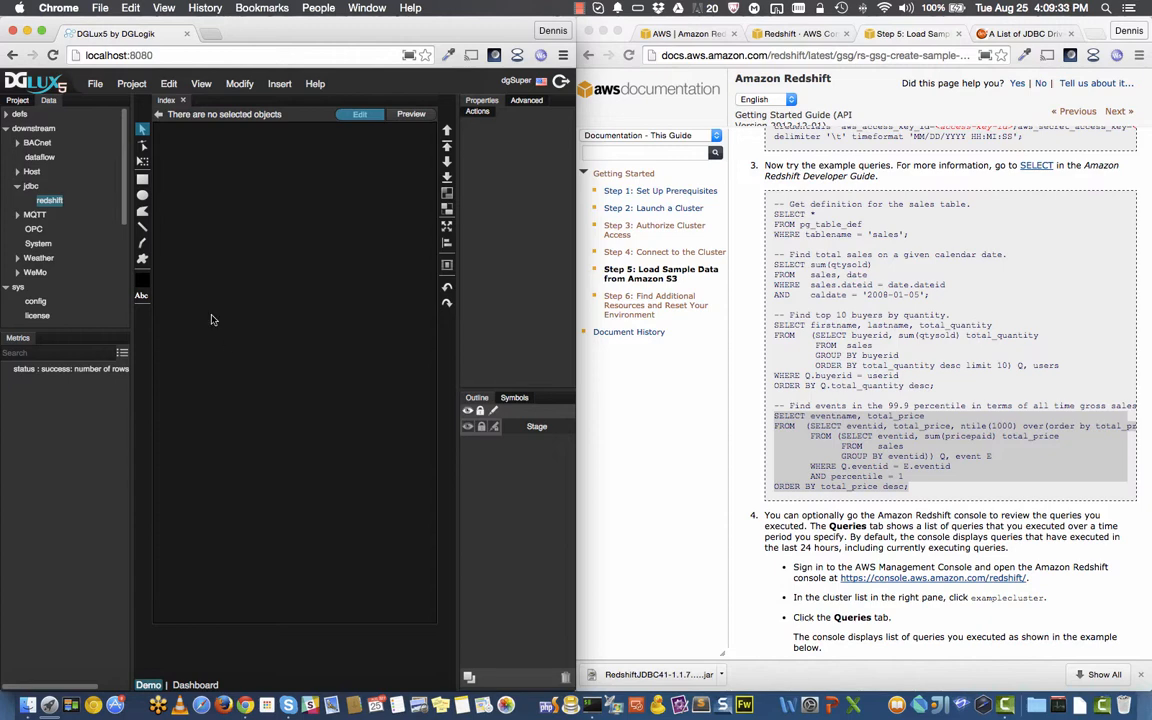
Step: Close the Index view and open the dataflow editor for the Stage of the new view
click(183, 101)
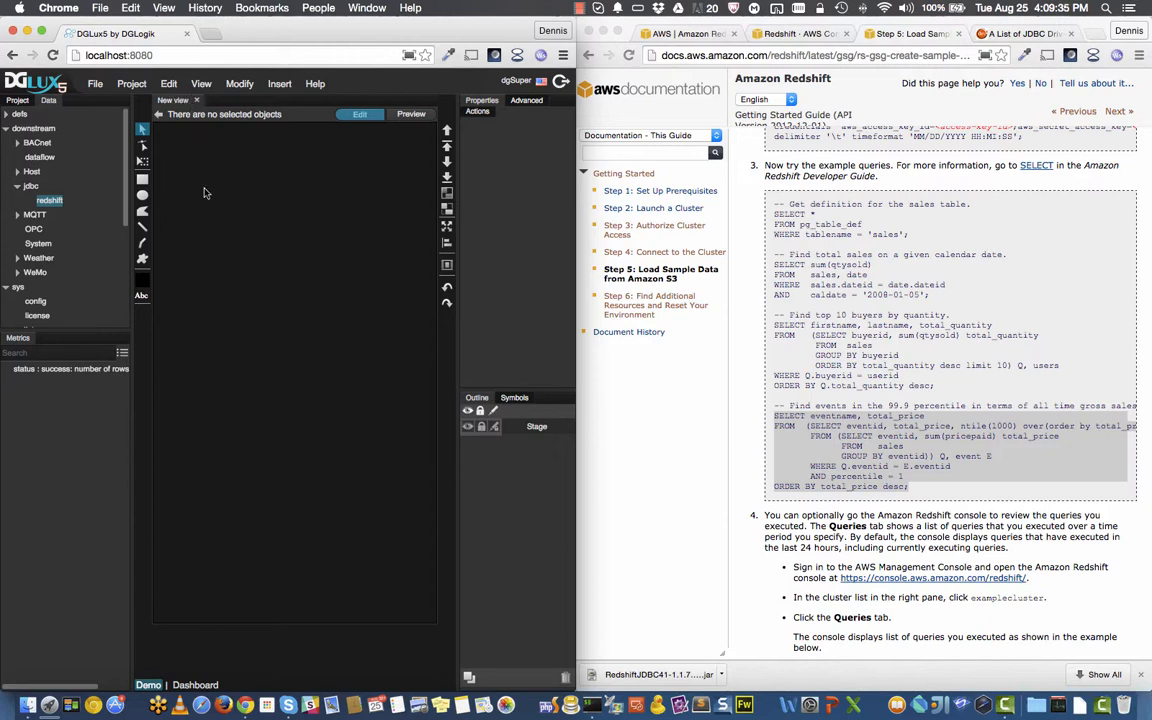
right_click(196, 257)
click(245, 522)
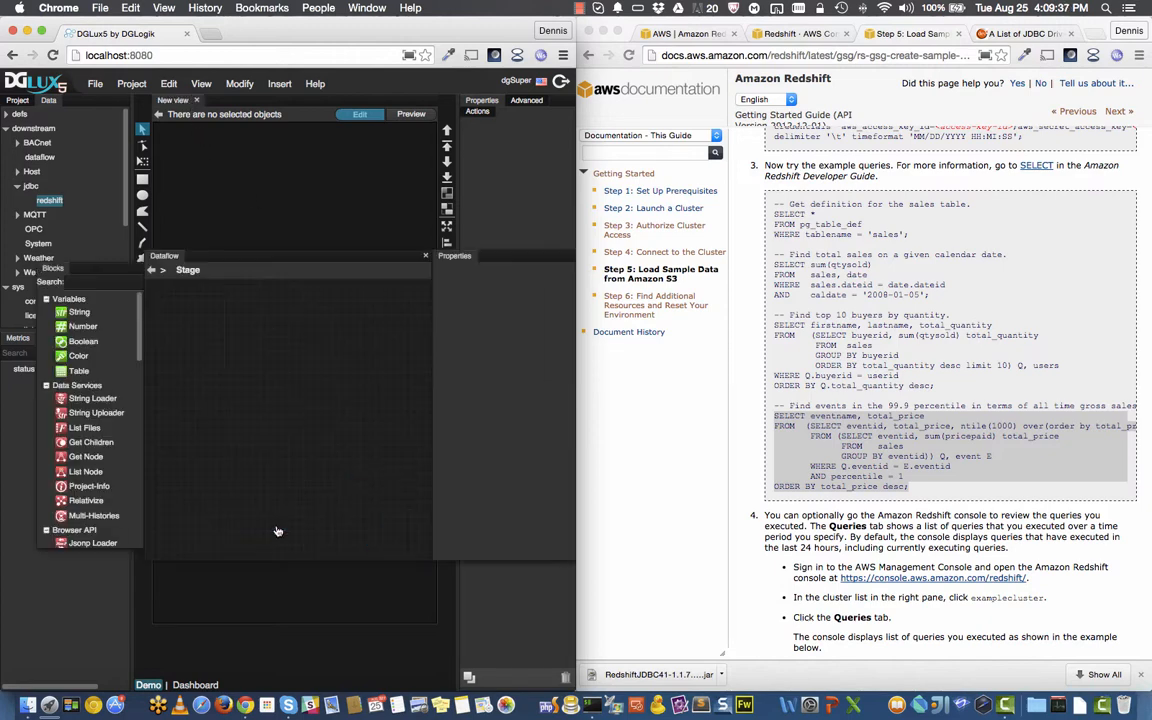
Step: Add the redshift connection's Query action to the dataflow as a block, leaving room beside it for an input block
right_click(50, 203)
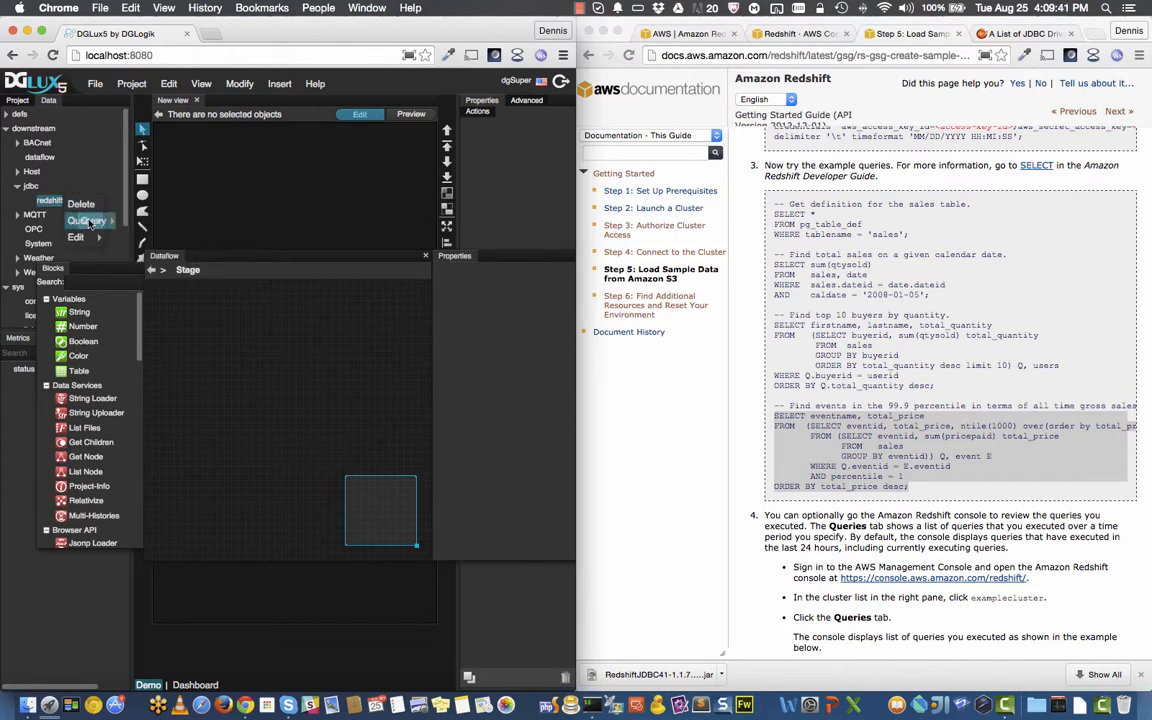
drag(90, 223, 201, 321)
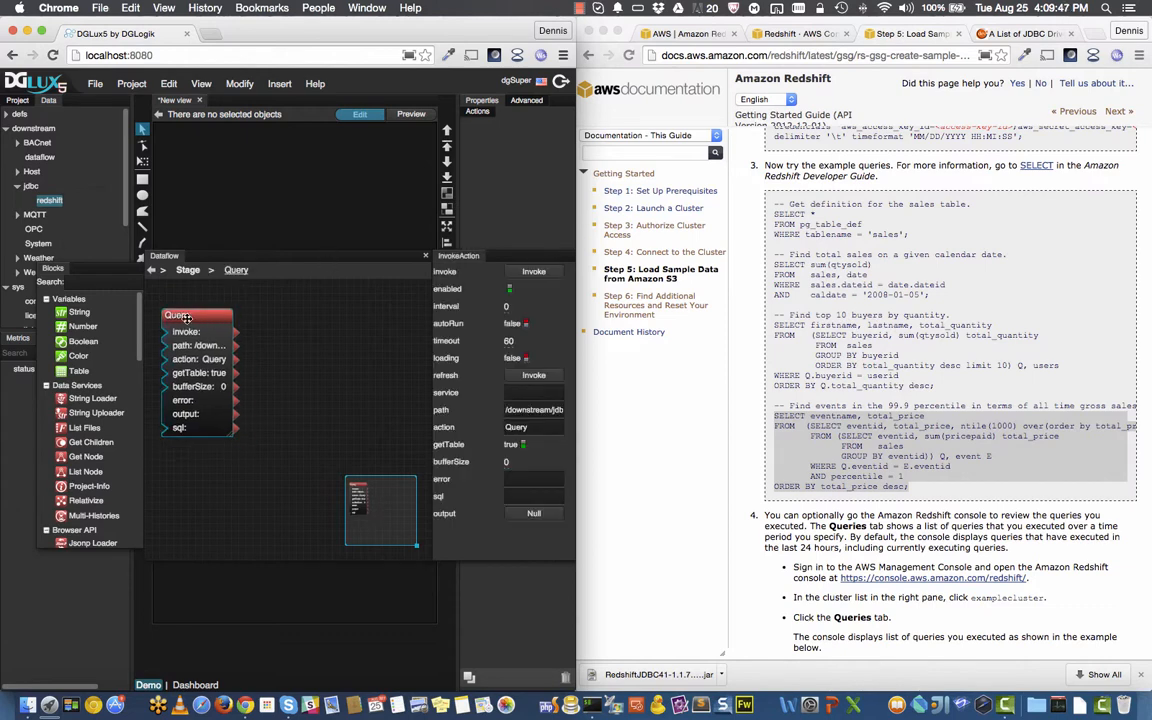
drag(200, 330, 286, 338)
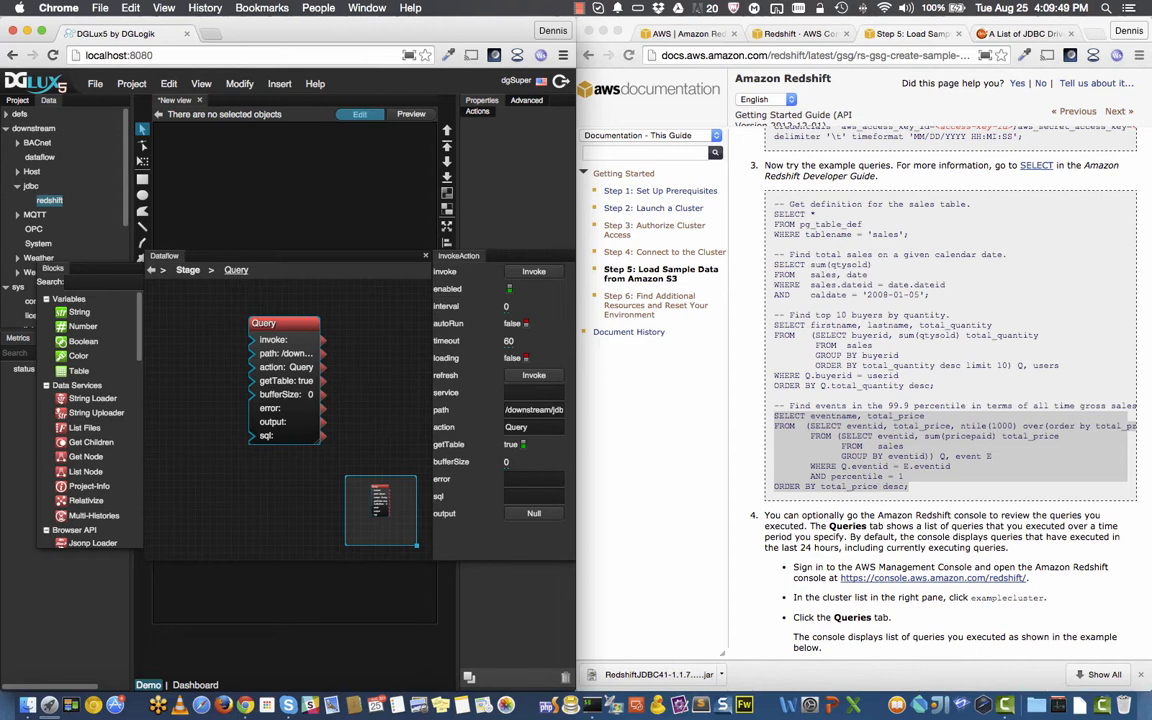
Step: Add a String block beside the Query block and set its value to the copied 99.9 percentile sales query
drag(84, 309, 200, 305)
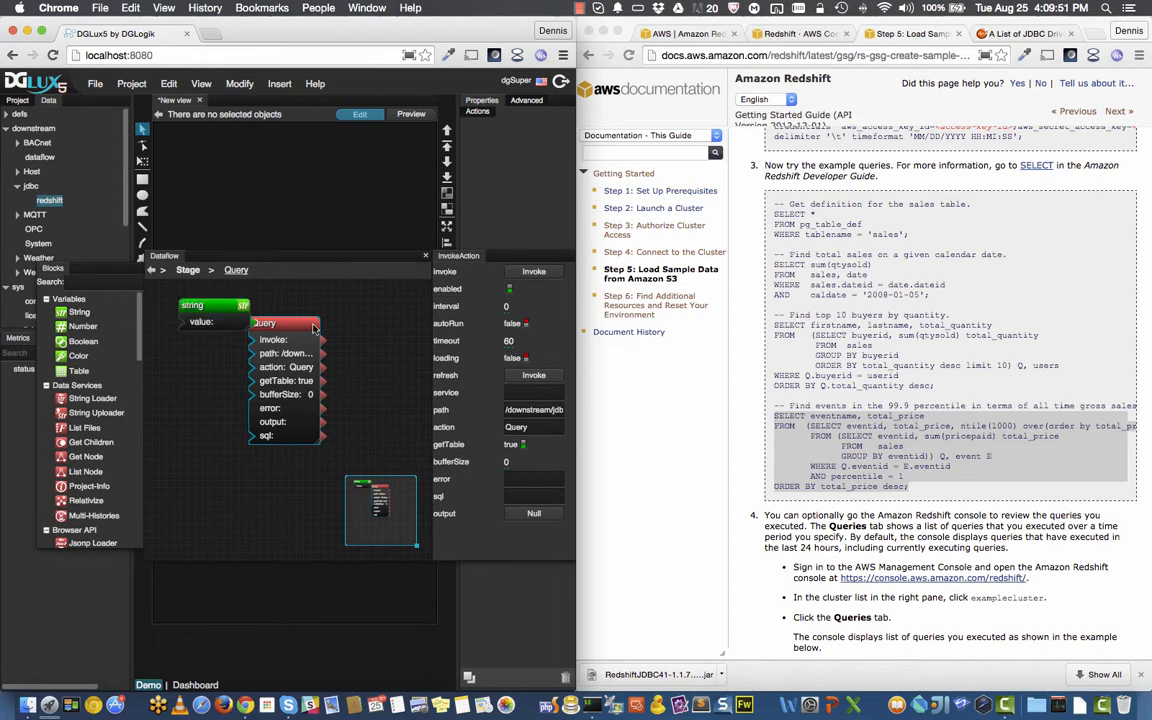
drag(293, 323, 349, 321)
click(205, 306)
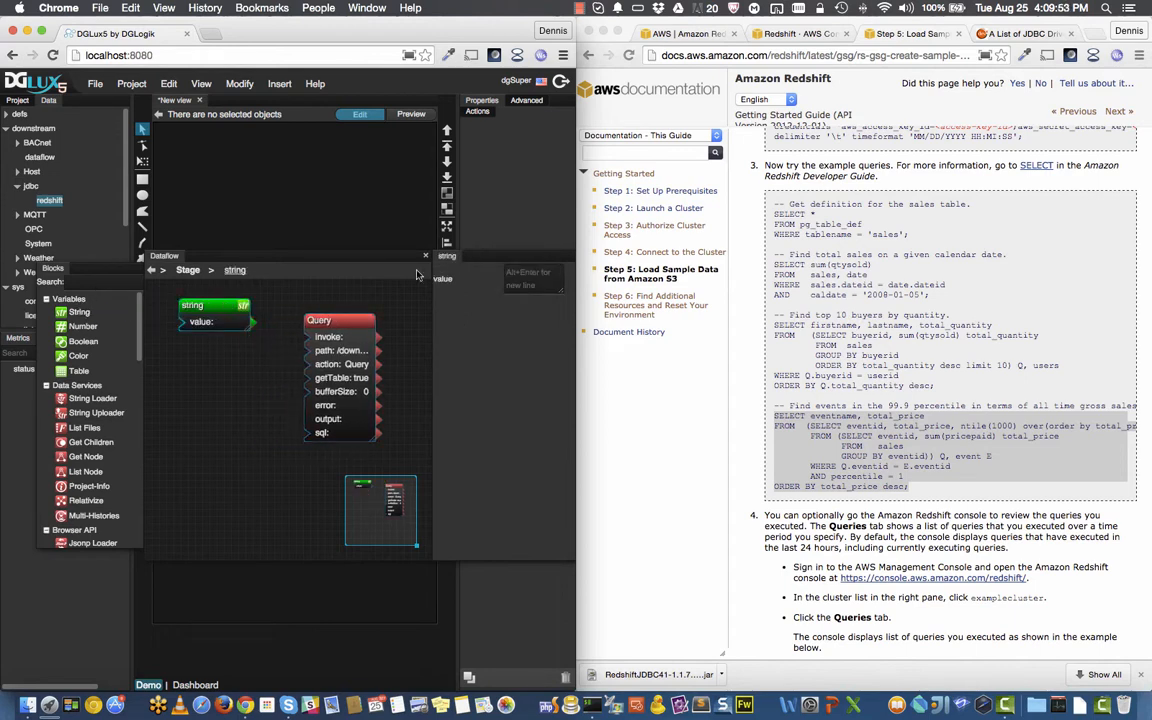
click(511, 287)
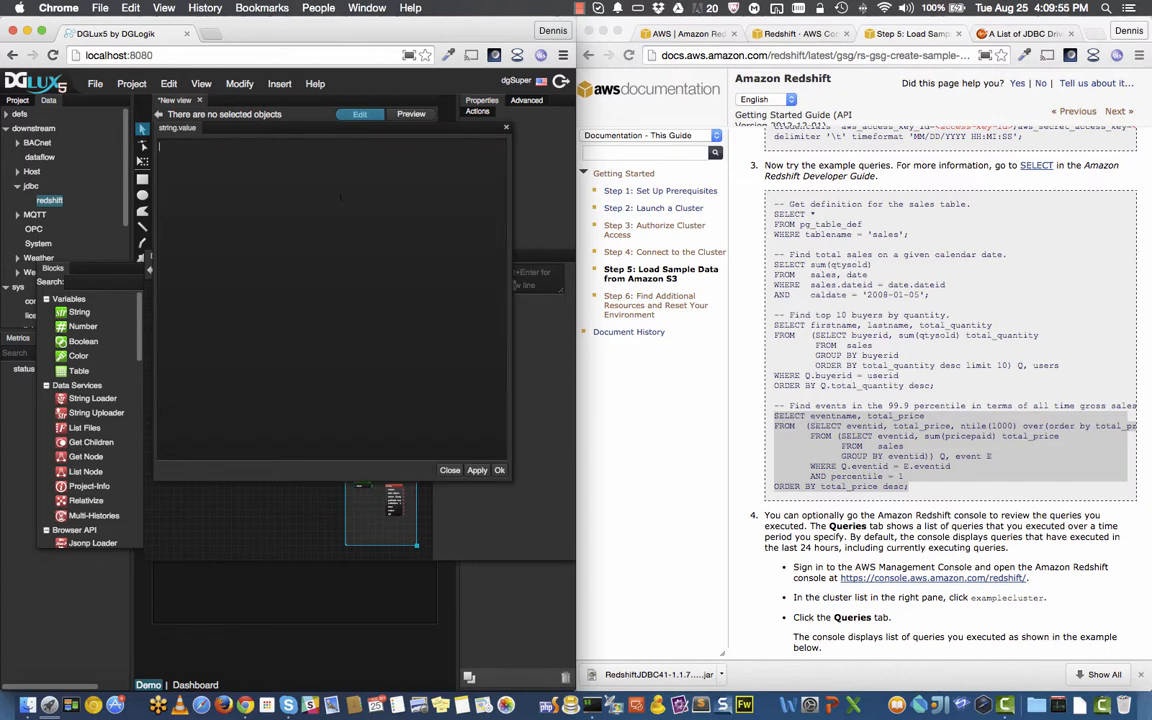
key(super+v)
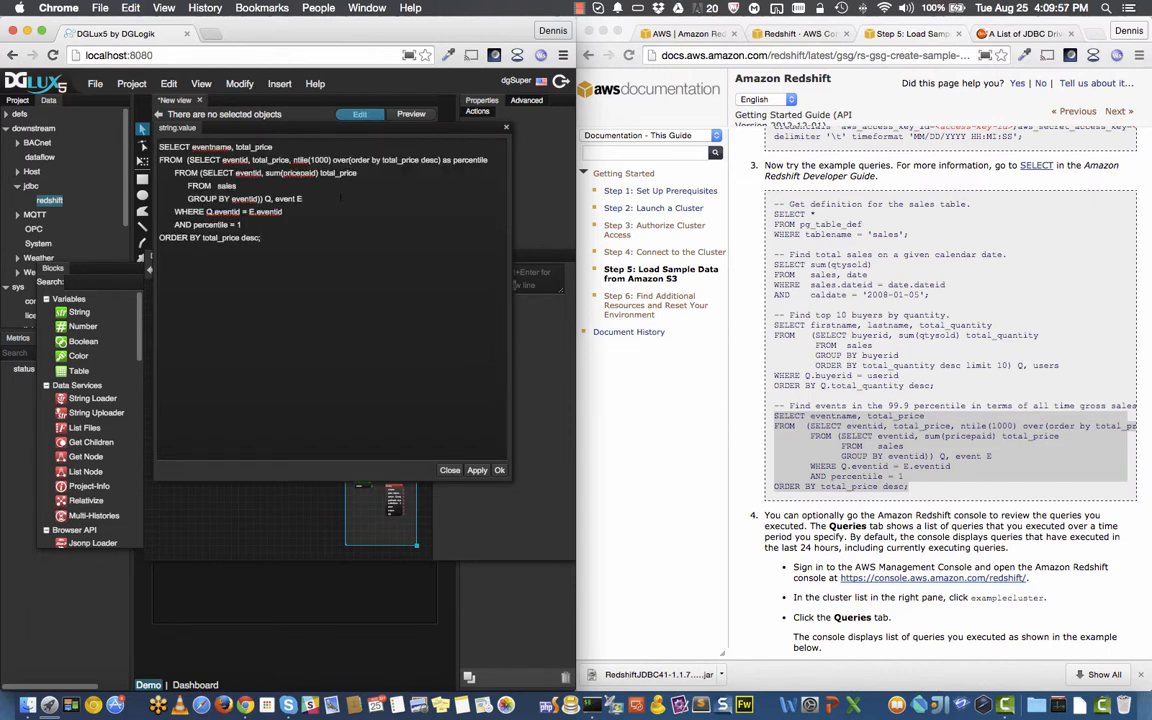
click(480, 471)
click(497, 471)
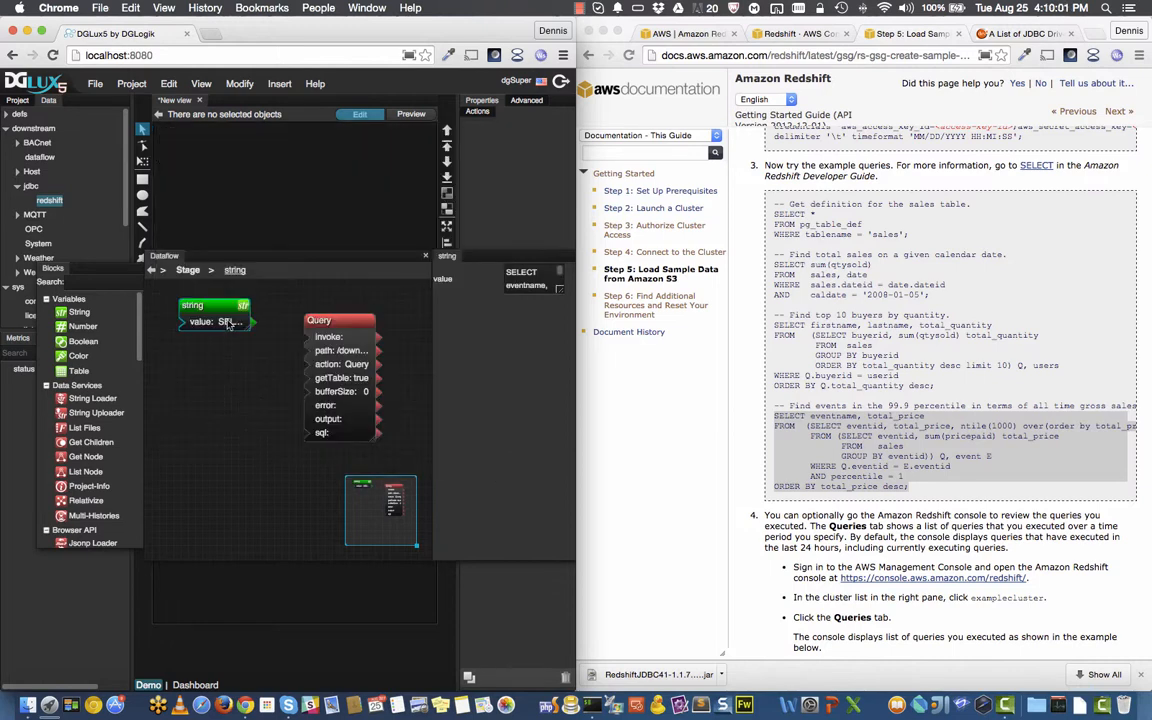
Step: Connect the string's value to the Query block's sql input with autoRun enabled, and display the output table below the dataflow
drag(250, 321, 322, 432)
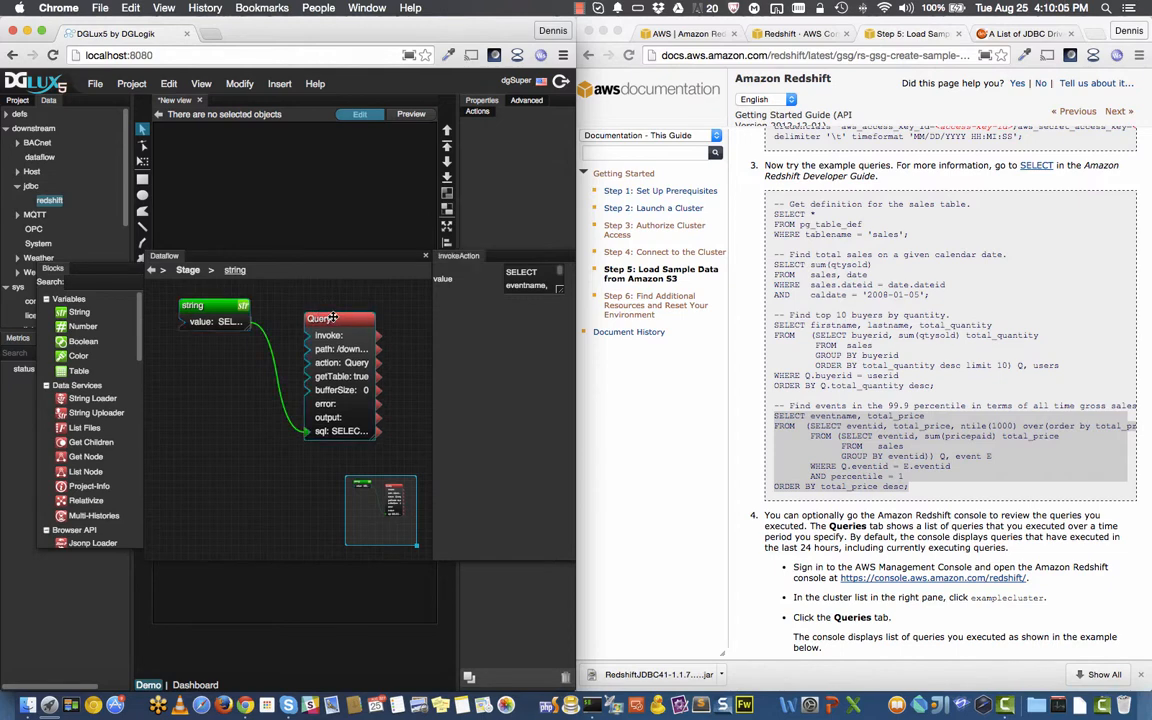
drag(330, 320, 333, 308)
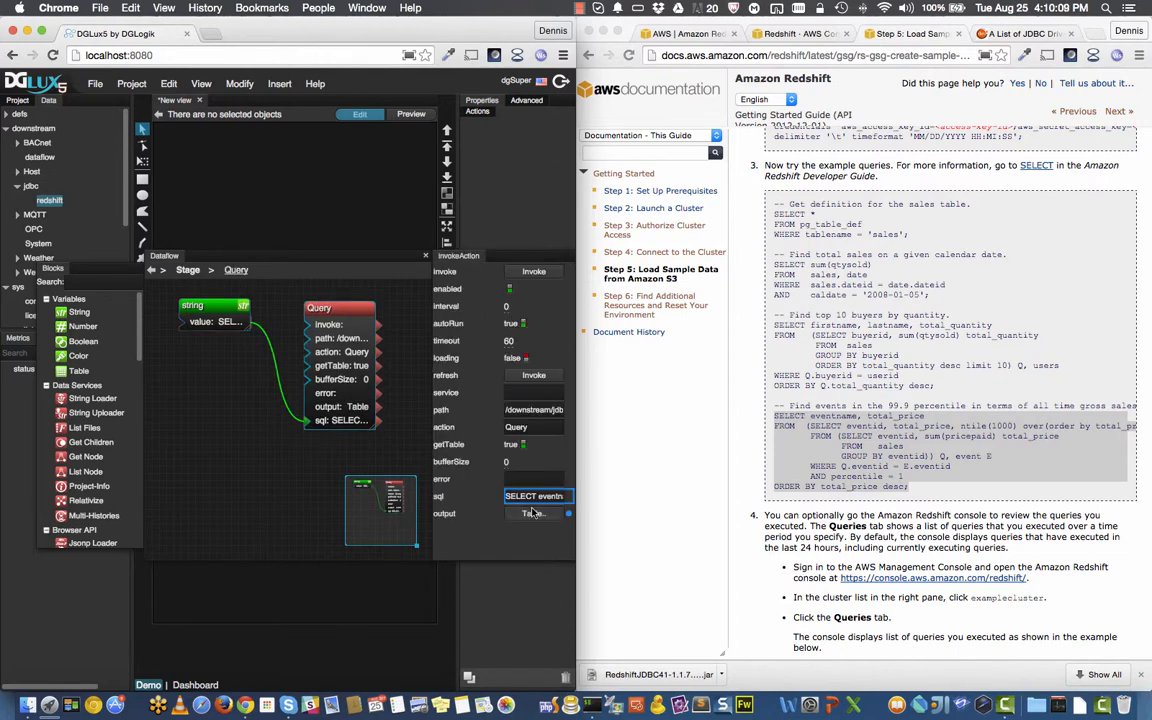
click(533, 514)
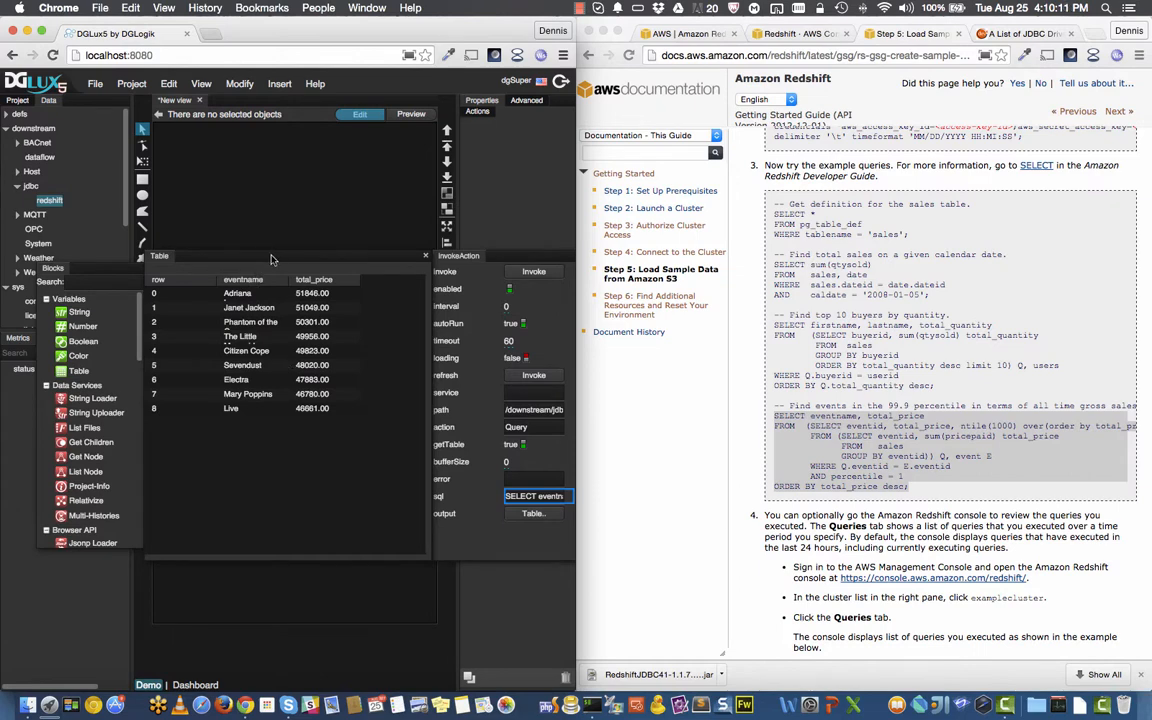
drag(270, 259, 282, 495)
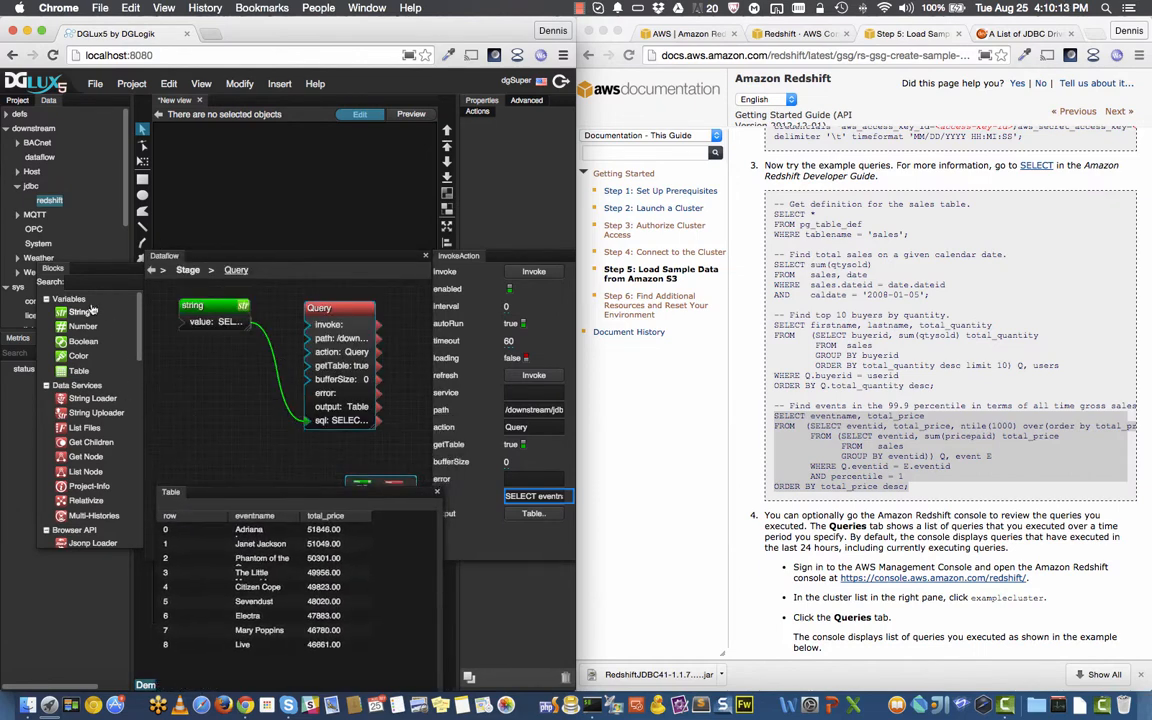
Step: Add a Table block to the dataflow and connect the Query block's output to its data input
drag(78, 371, 436, 408)
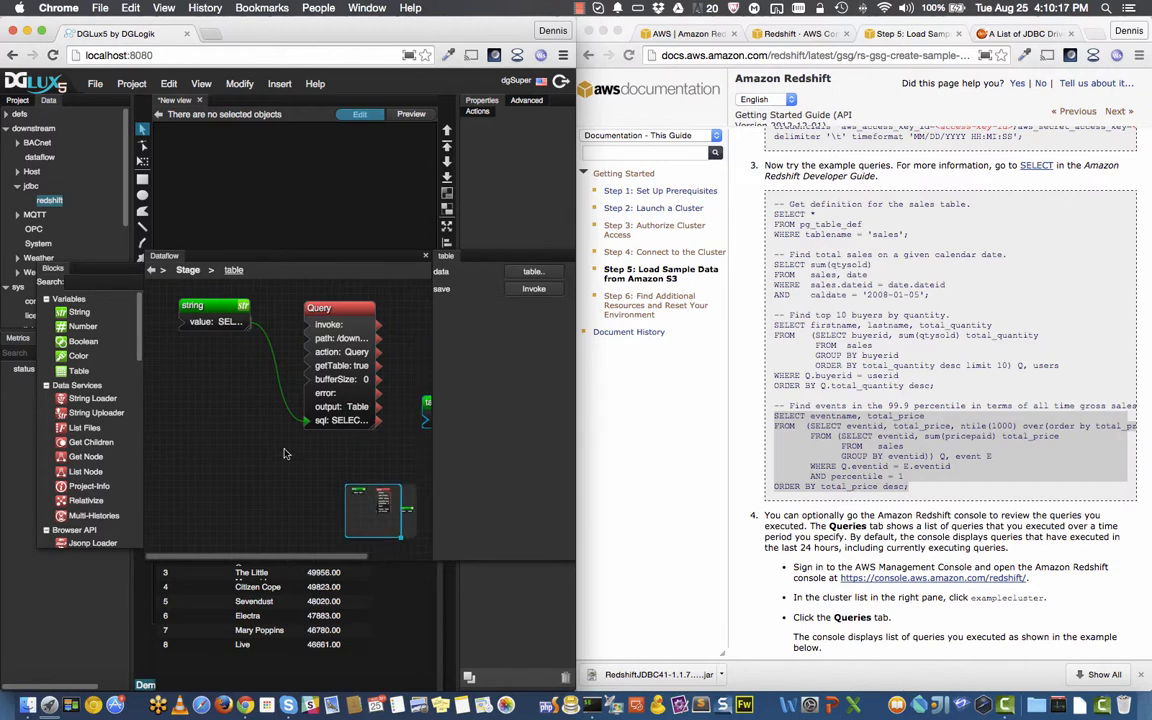
scroll(283, 454, right, 3)
drag(255, 406, 356, 419)
Step: Rename the table block to salesData and the string block to sqlQuery
click(356, 402)
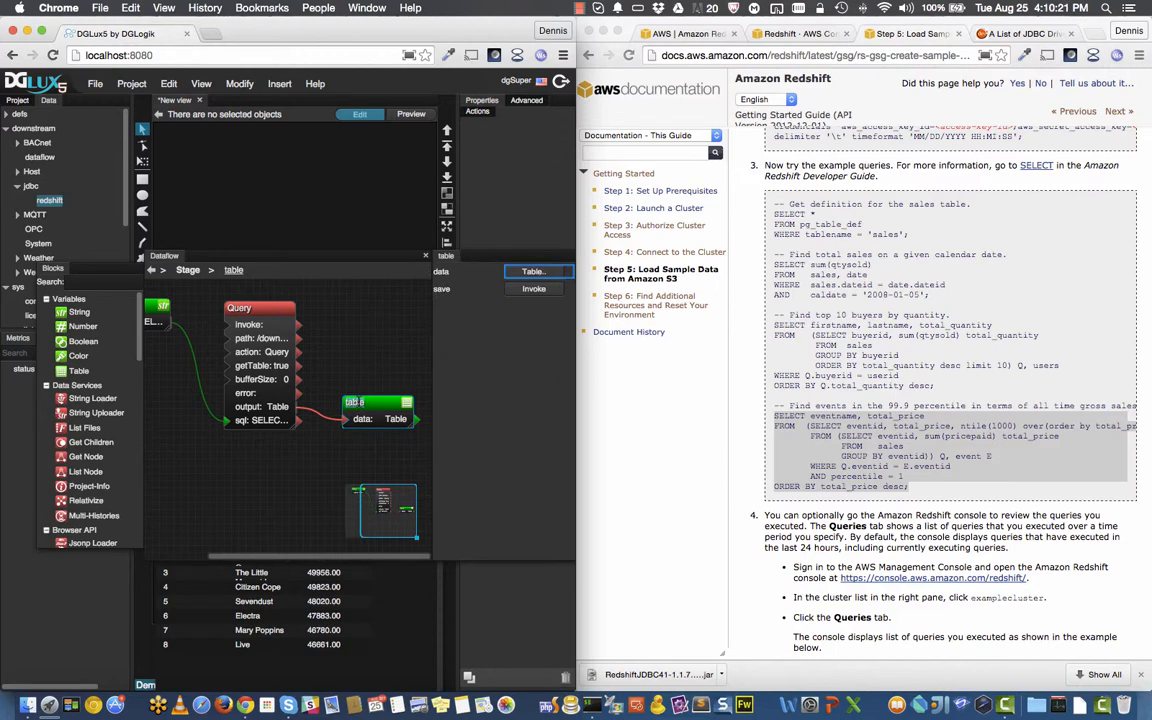
text(salesData)
key(Return)
click(166, 307)
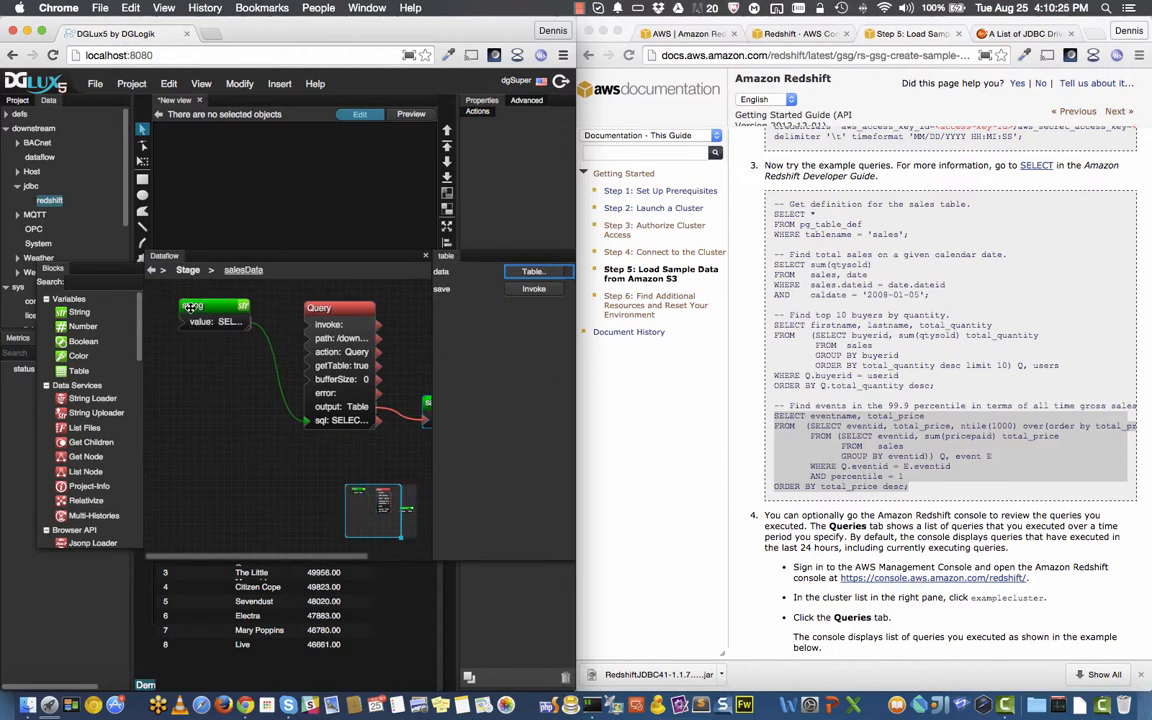
text(sql)
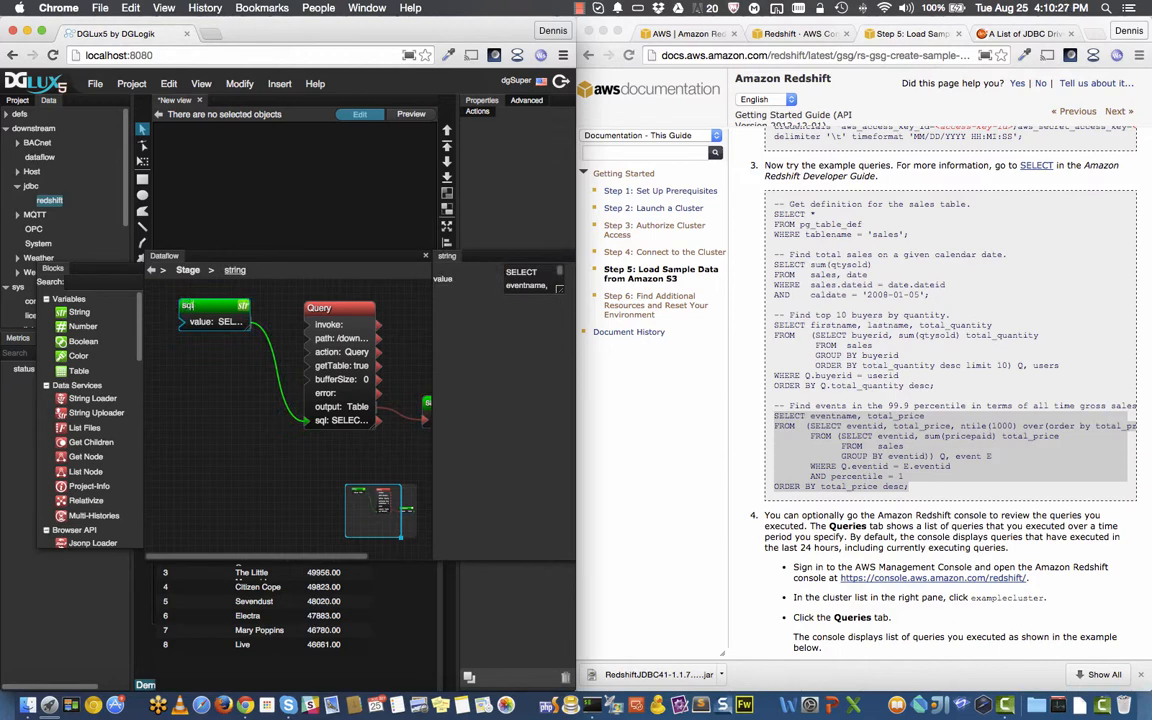
text(Query)
key(Return)
Step: Display the data table of the salesData block and close the dataflow while keeping the table open
scroll(187, 440, right, 1)
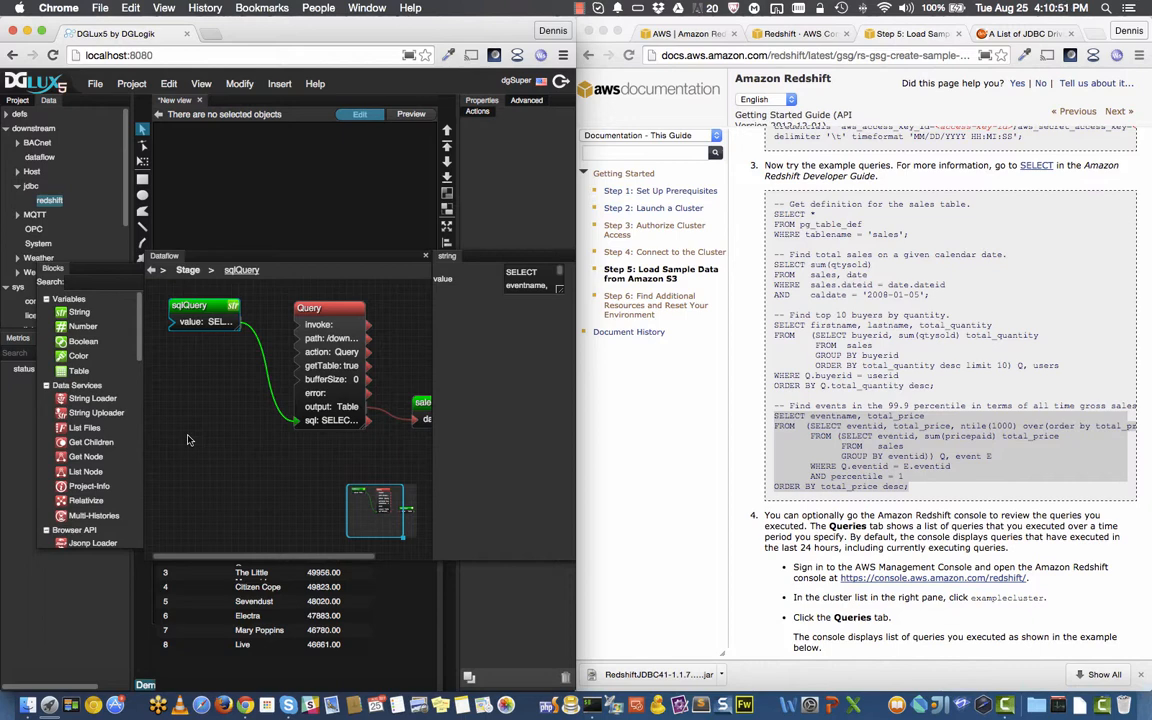
scroll(187, 440, right, 3)
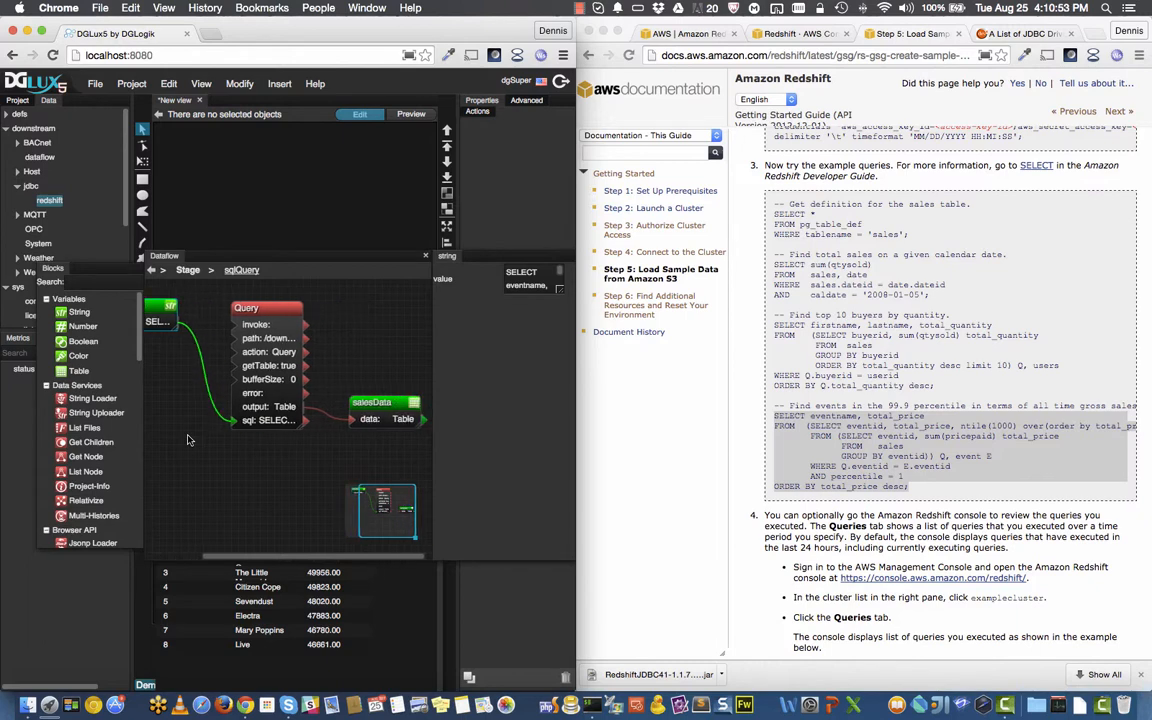
click(385, 403)
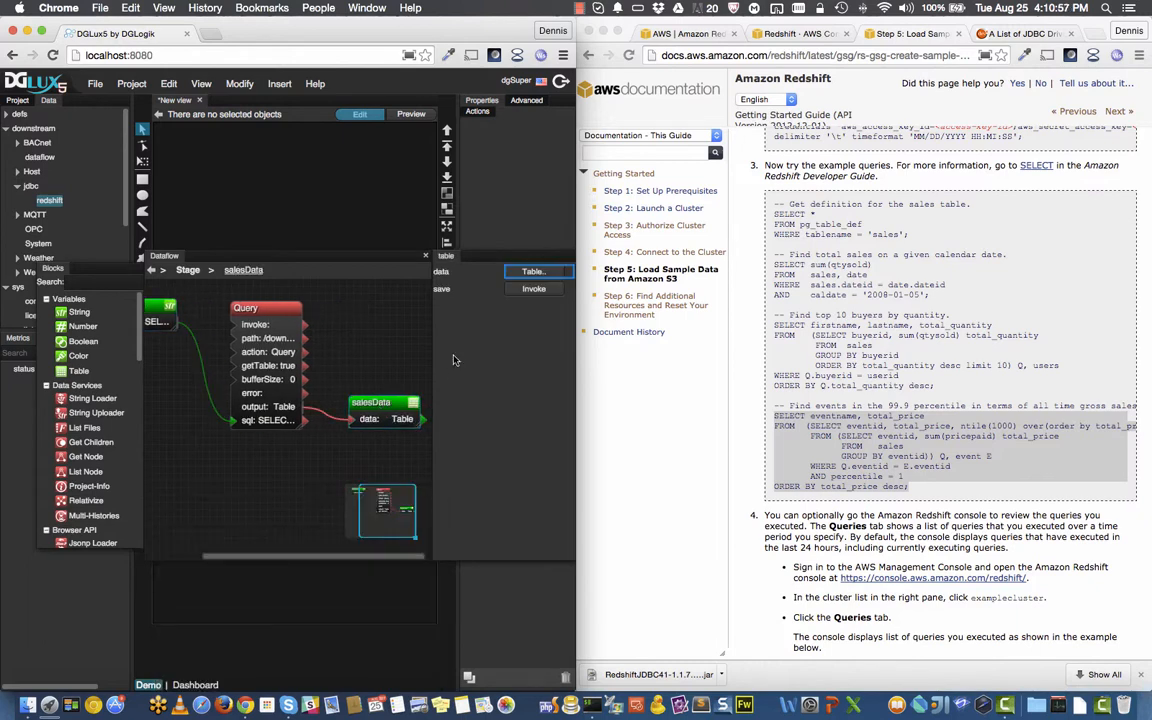
click(533, 271)
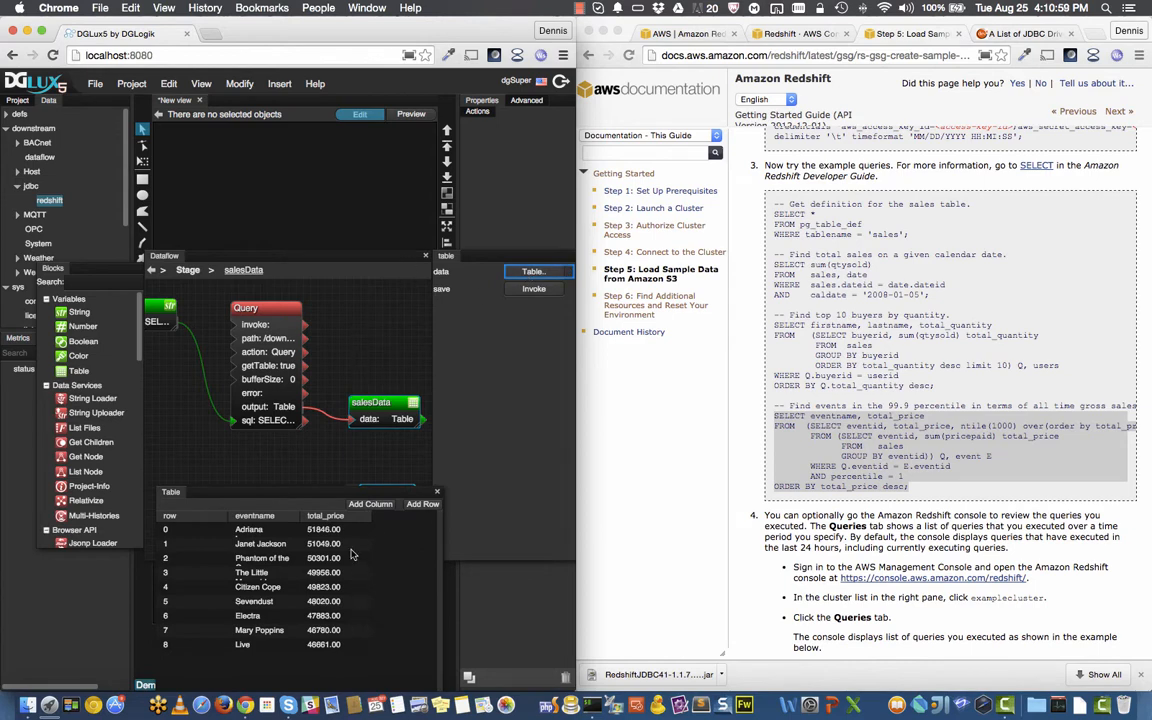
click(425, 257)
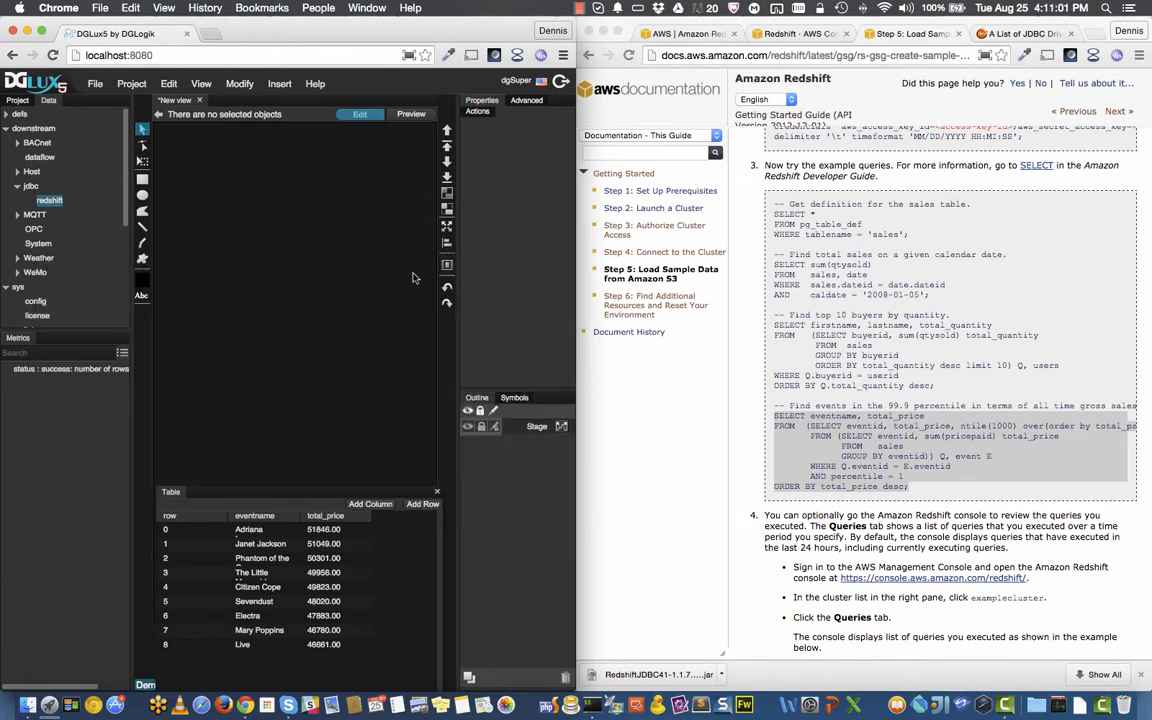
Step: Insert a generic Chart component into the empty view
right_click(217, 206)
mouse_move(425, 216)
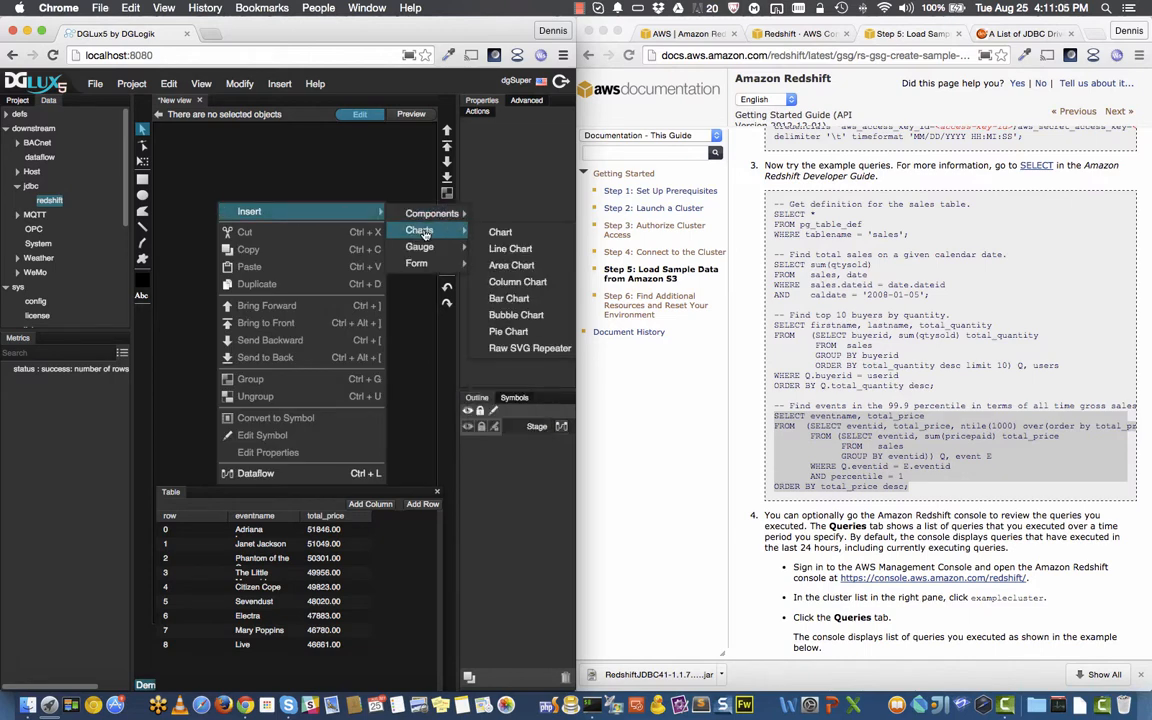
click(497, 232)
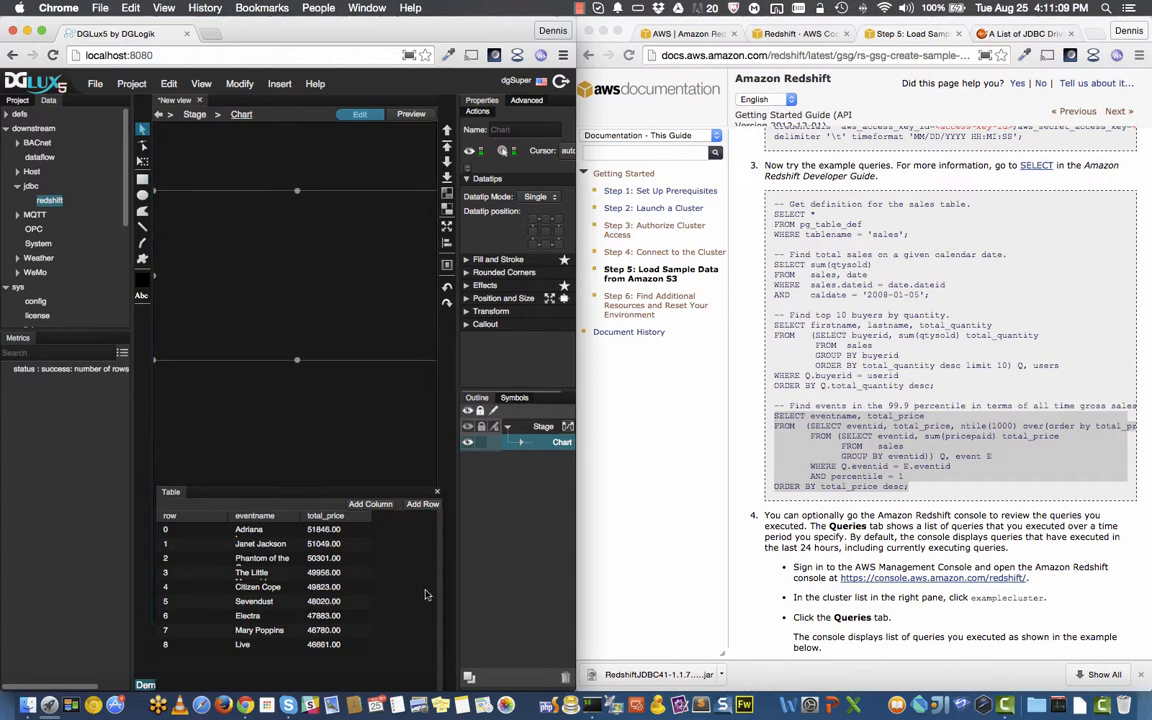
Step: Add the total_price column of the sales table to the chart as a Pie Series with a linear angular axis
drag(295, 525, 233, 270)
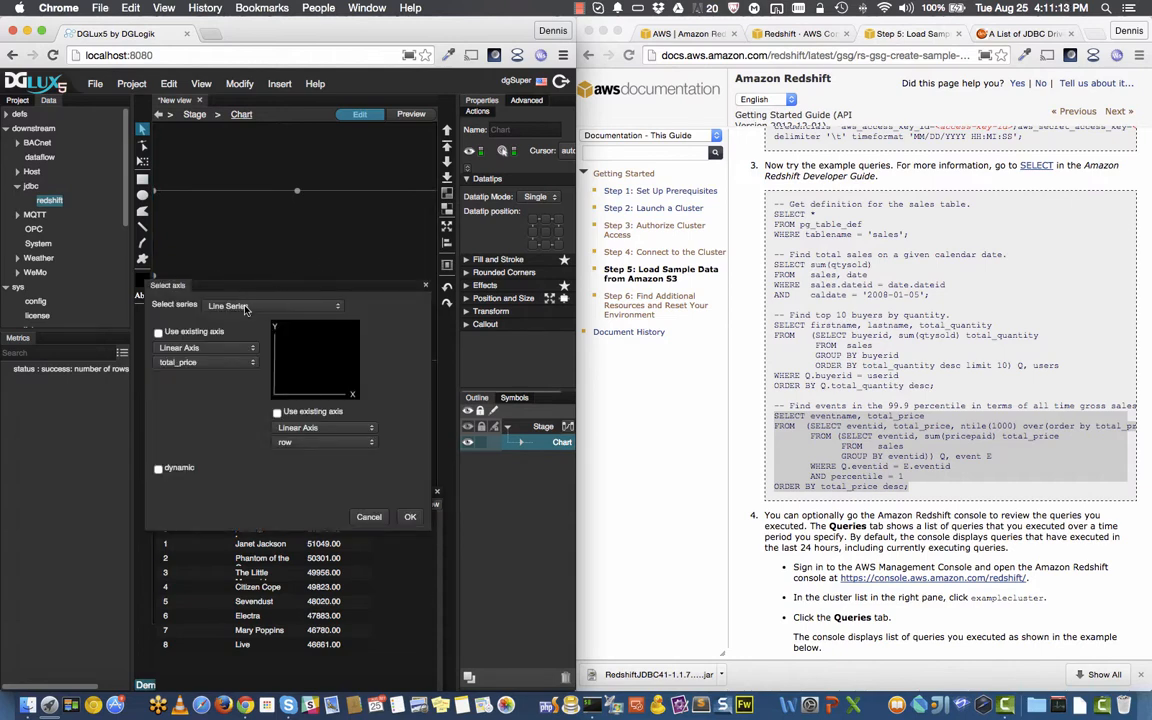
click(235, 305)
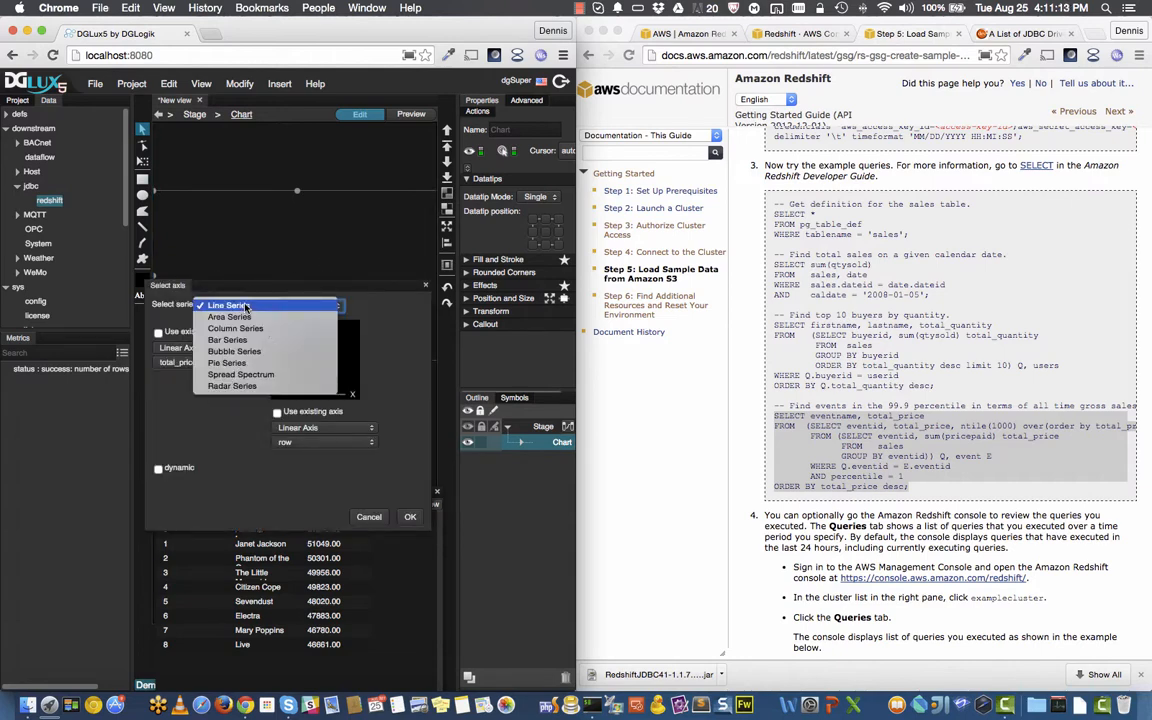
click(248, 363)
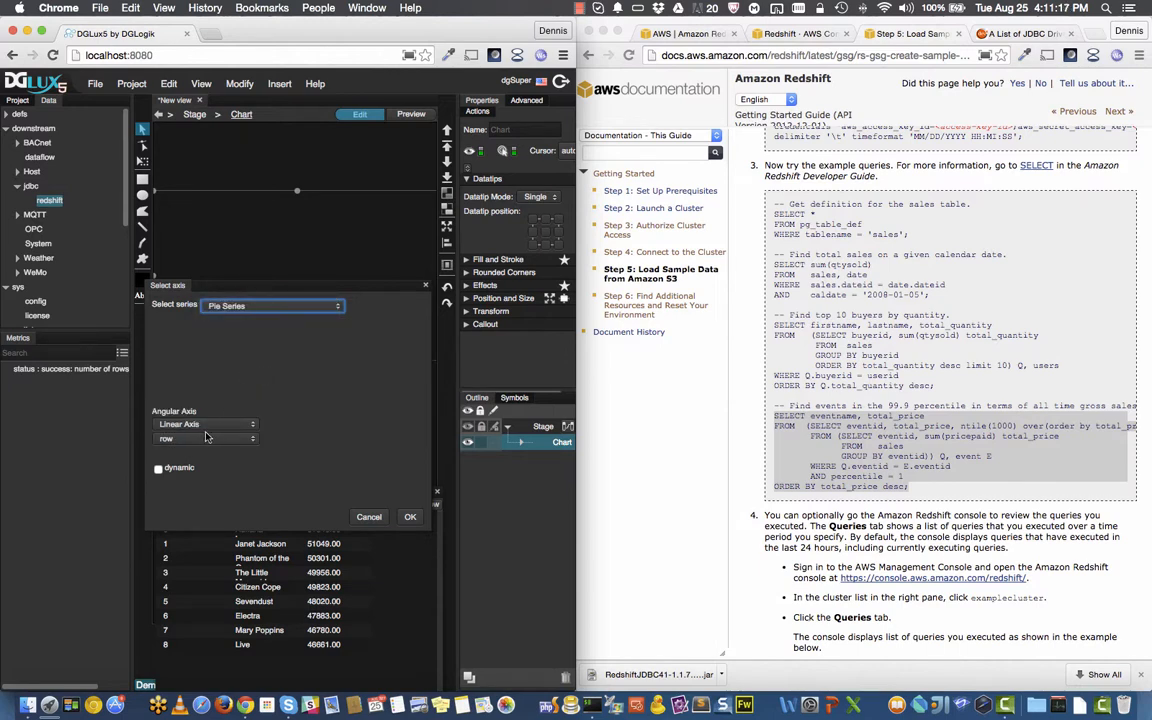
click(205, 441)
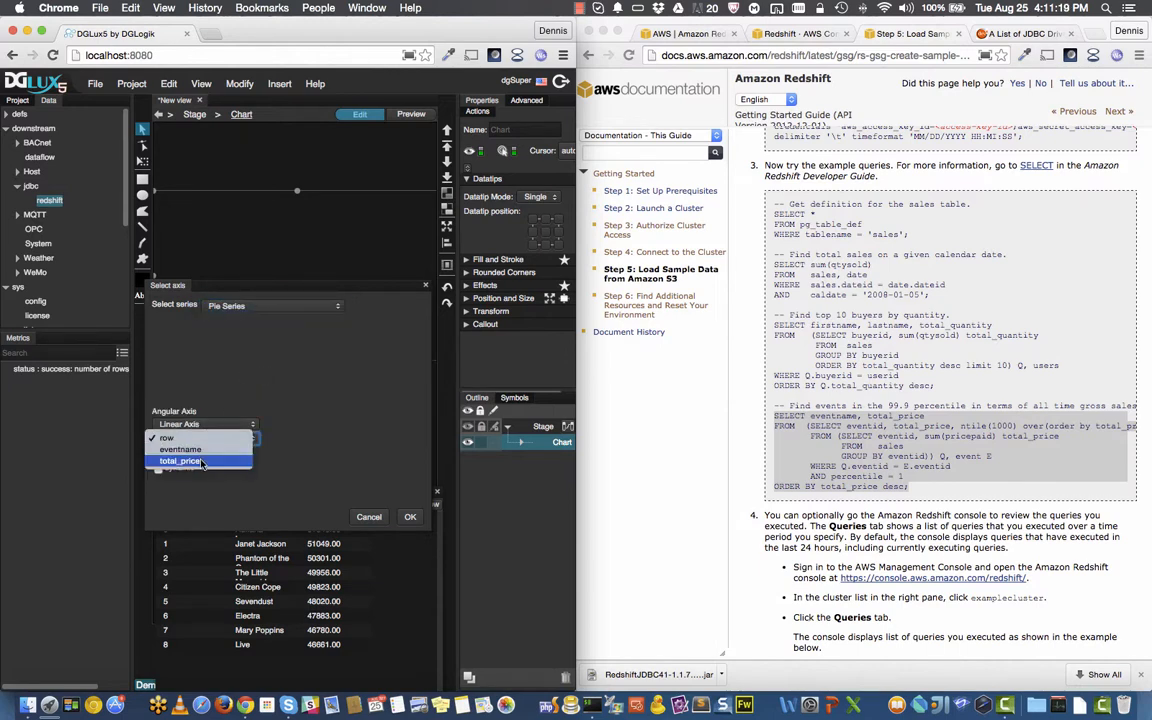
click(182, 461)
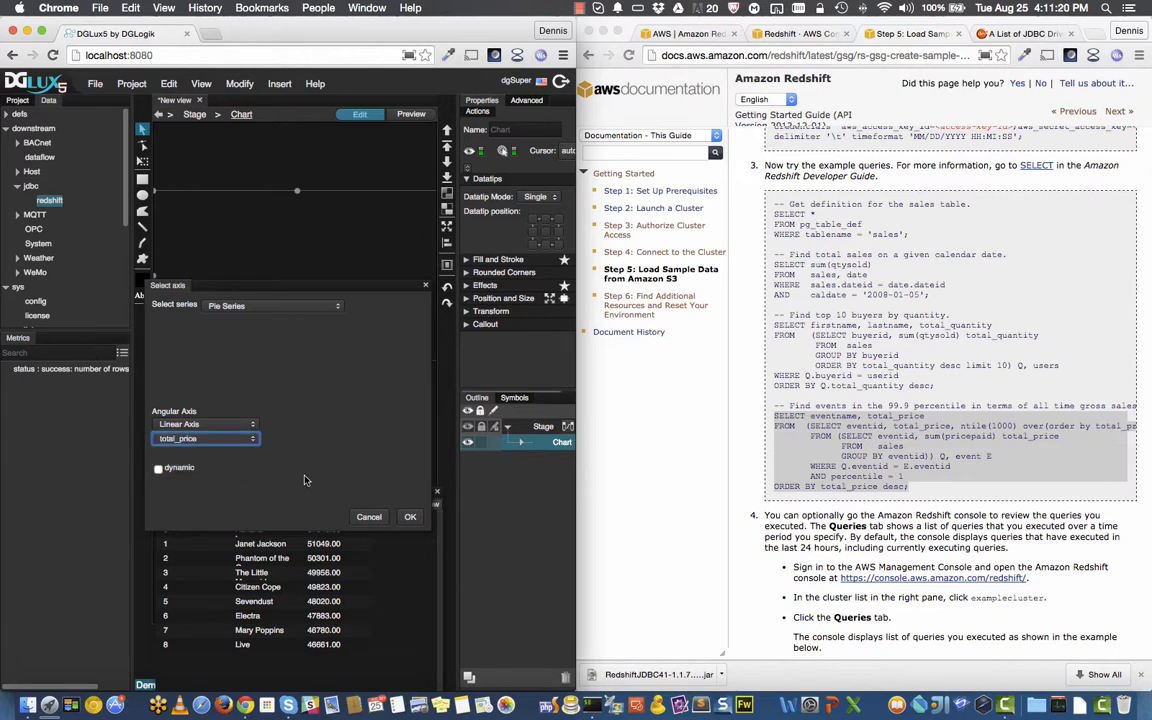
click(410, 516)
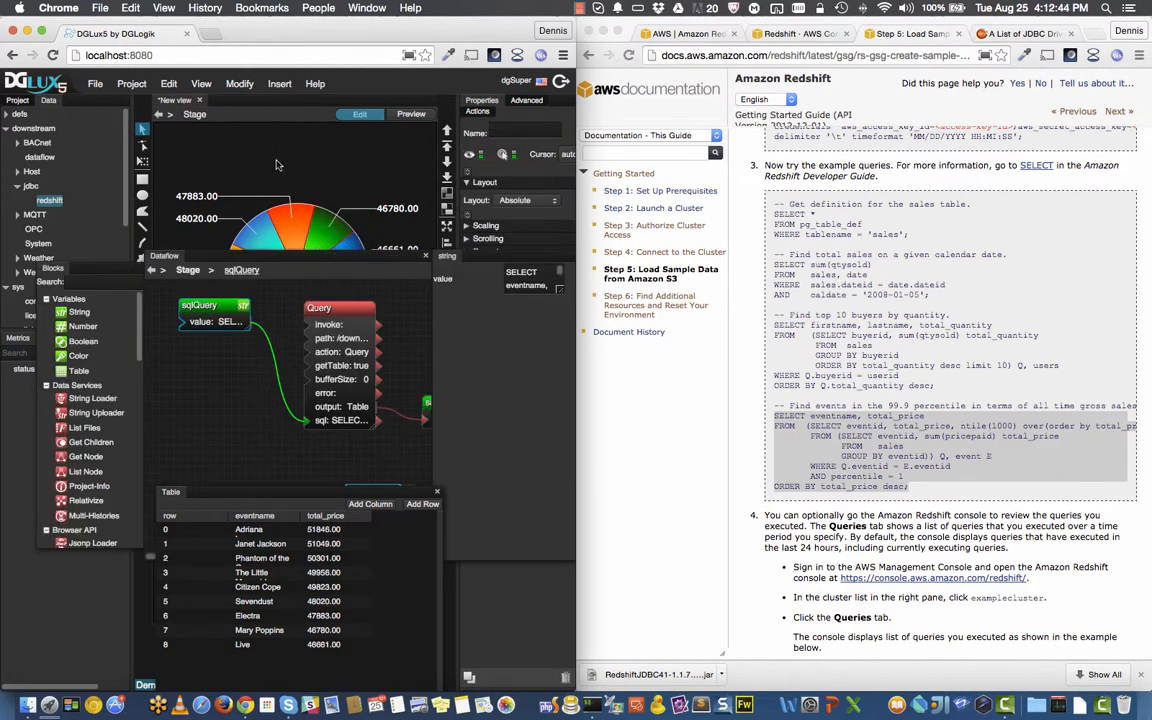
Step: Insert a List form element above the pie chart, and close the dataflow and table windows
mouse_move(291, 202)
right_click(242, 140)
mouse_move(300, 146)
mouse_move(441, 147)
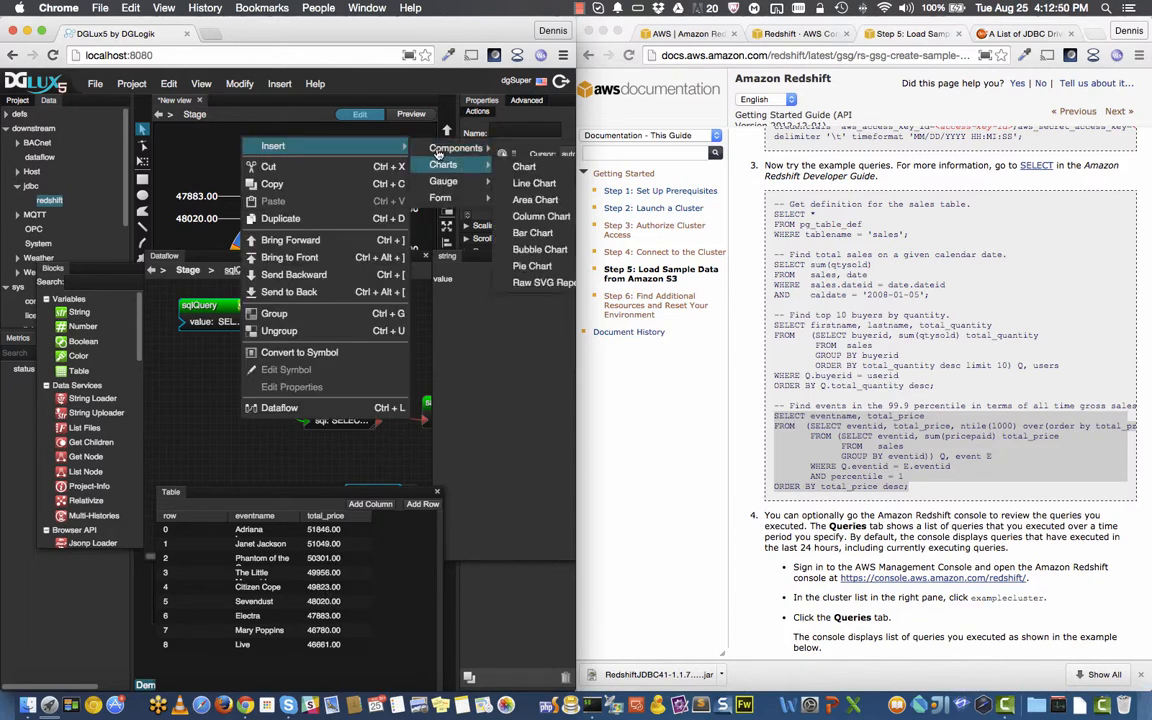
mouse_move(465, 197)
click(537, 339)
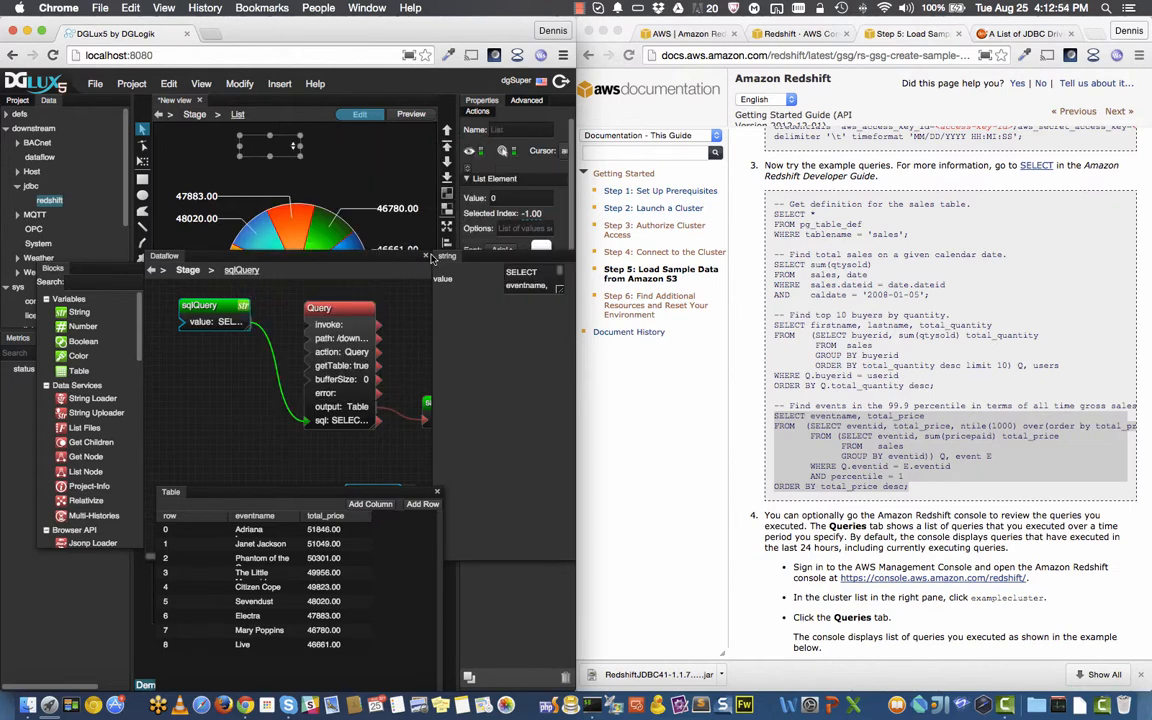
click(390, 233)
click(437, 492)
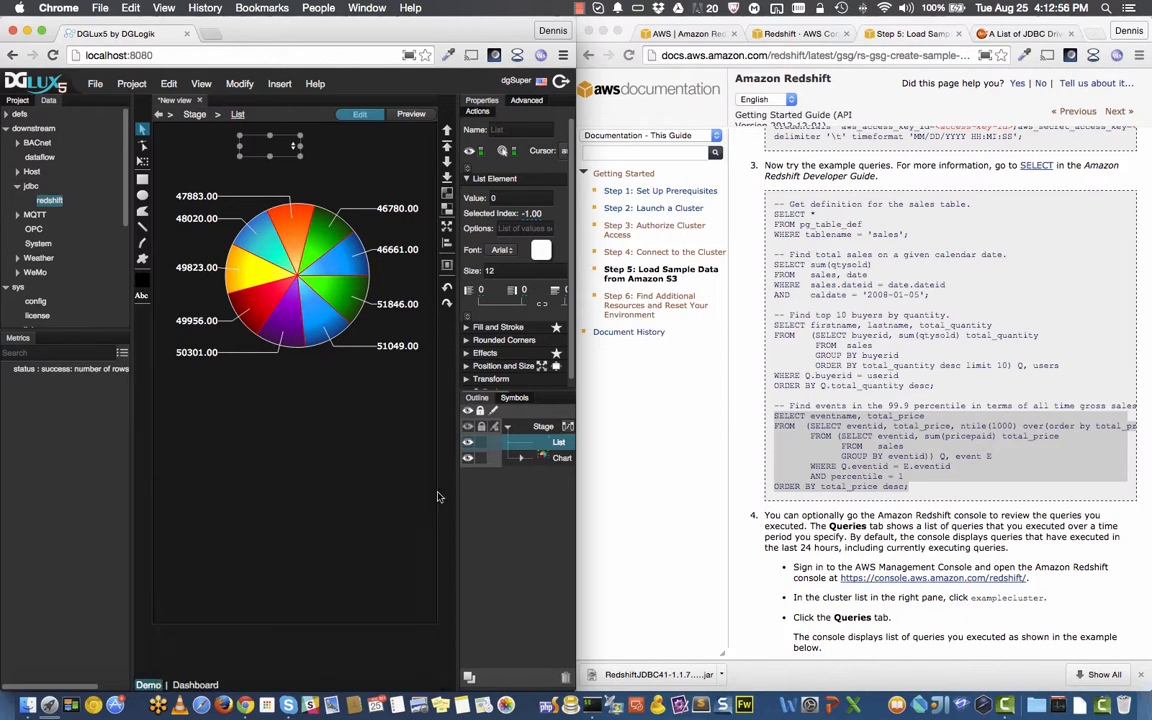
Step: Set the list's options to 500,750,1000 and pin its value property over the stage for binding
drag(456, 240, 386, 247)
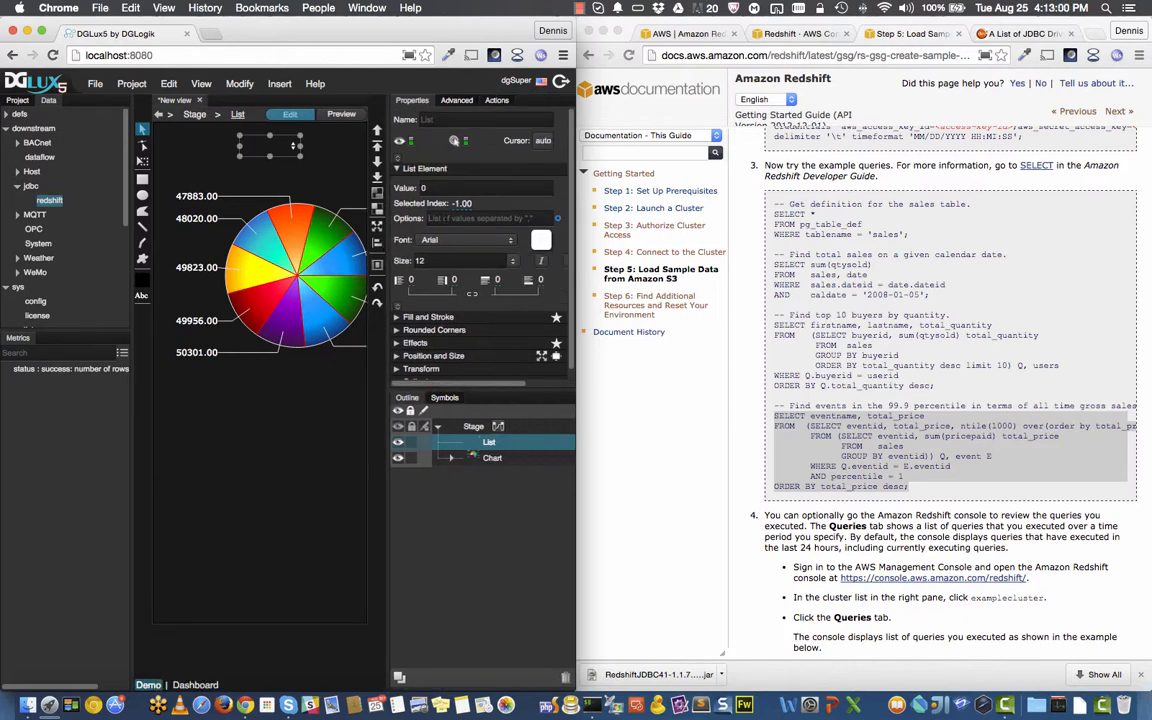
text(500,750,1000)
key(Return)
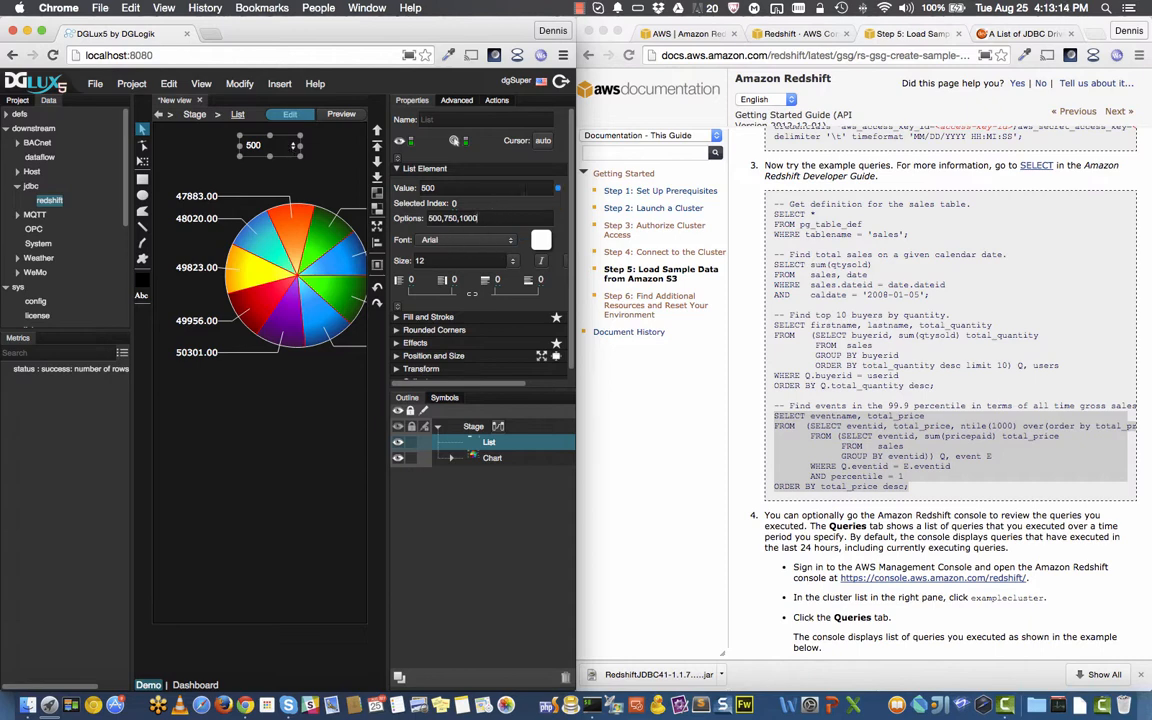
drag(560, 192, 285, 125)
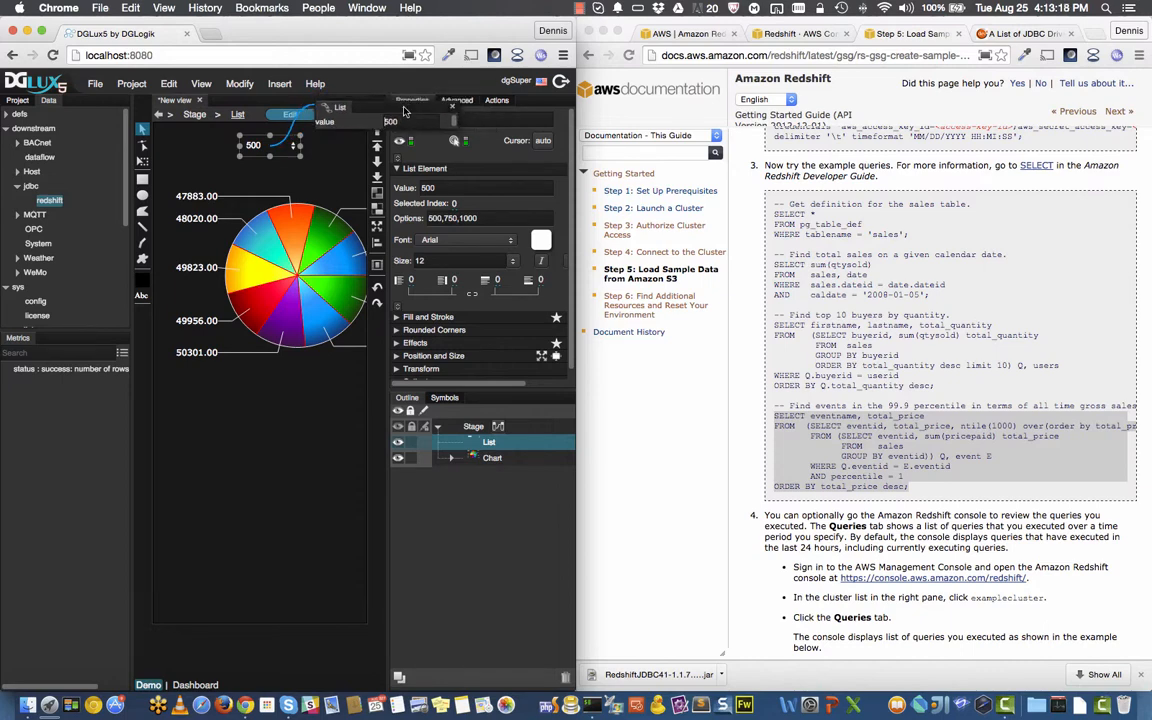
Step: Open the Stage dataflow and replace the 1000 inside ntile() in the sqlQuery value with {value}
click(498, 427)
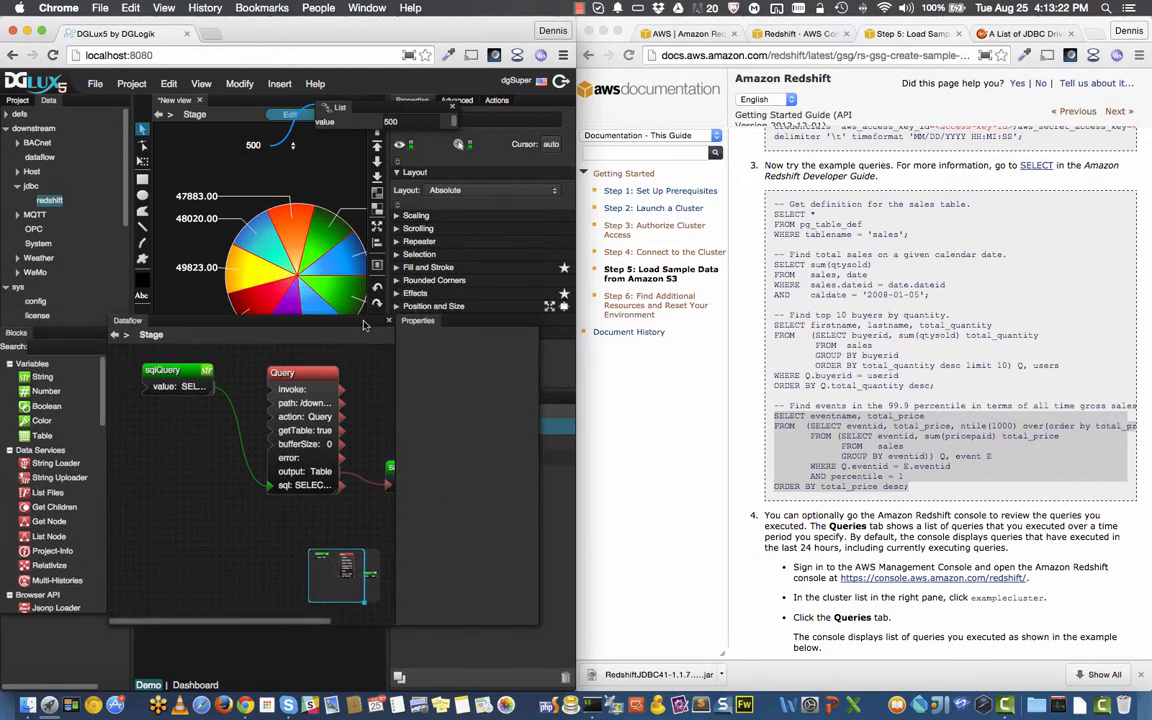
click(156, 371)
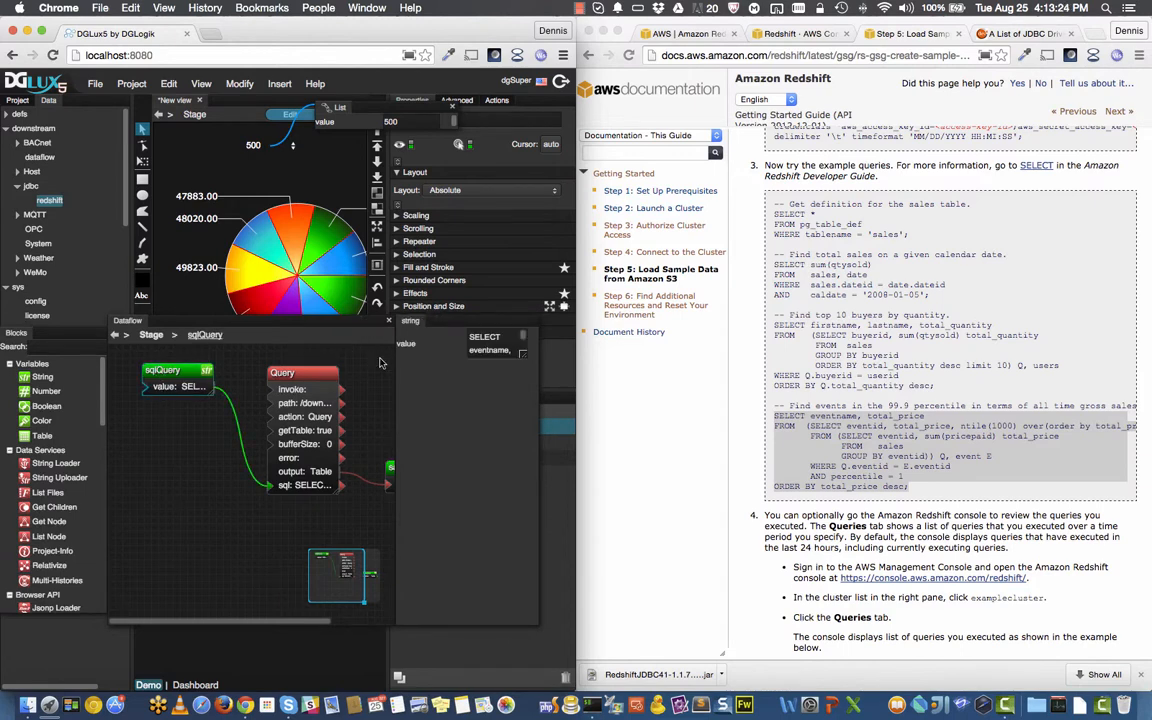
click(522, 353)
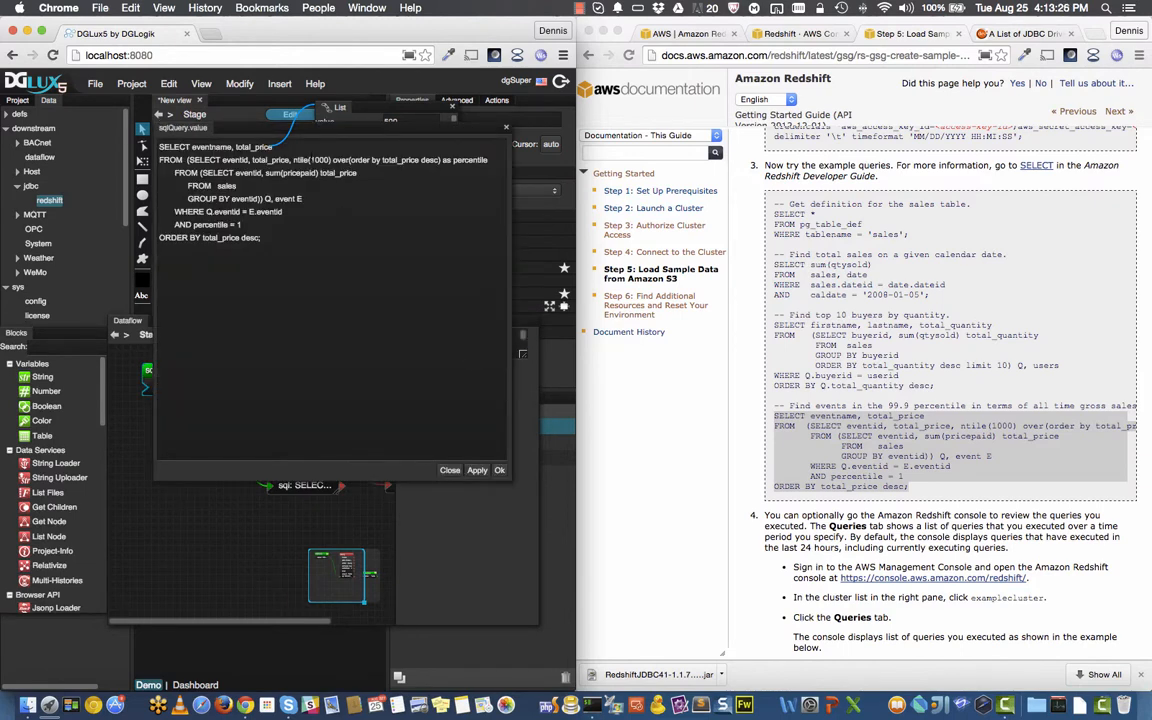
double_click(315, 158)
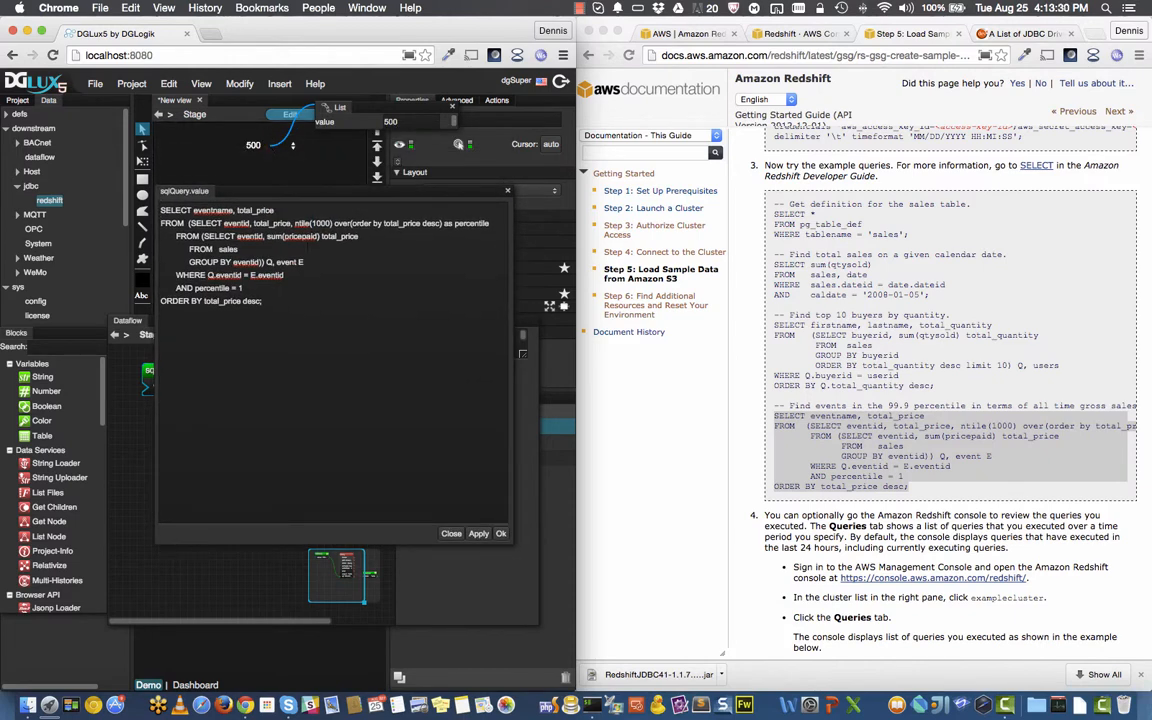
drag(313, 222, 328, 222)
key(BackSpace)
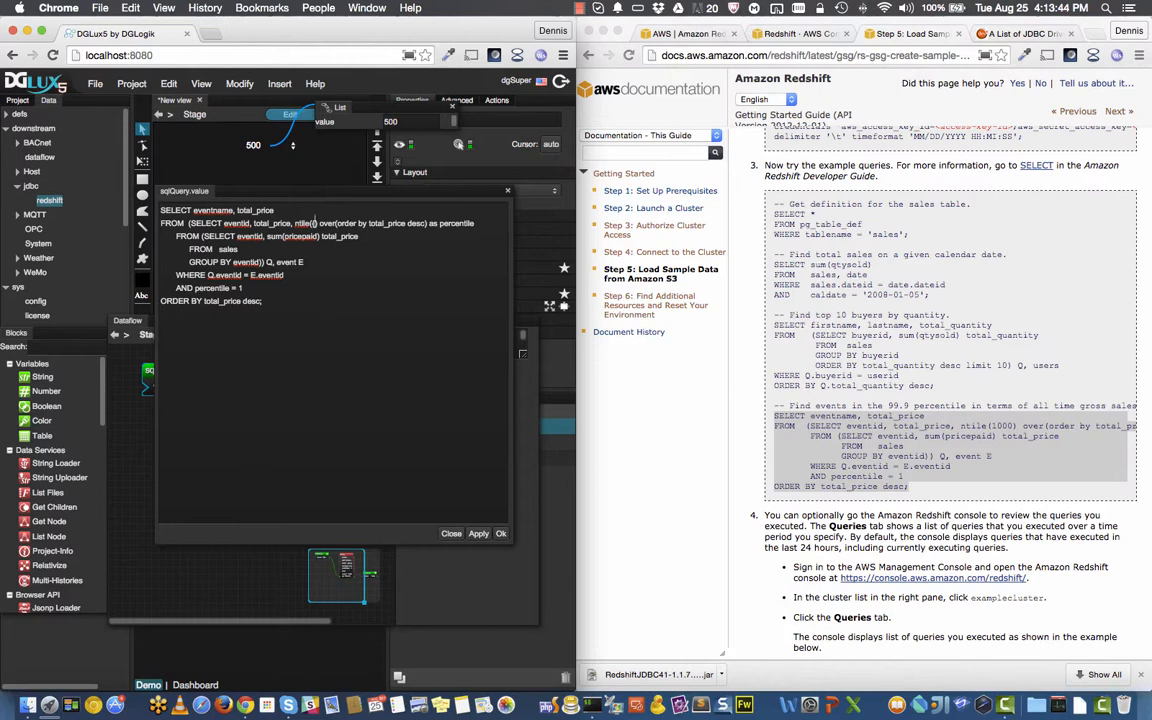
text({value})
text(})
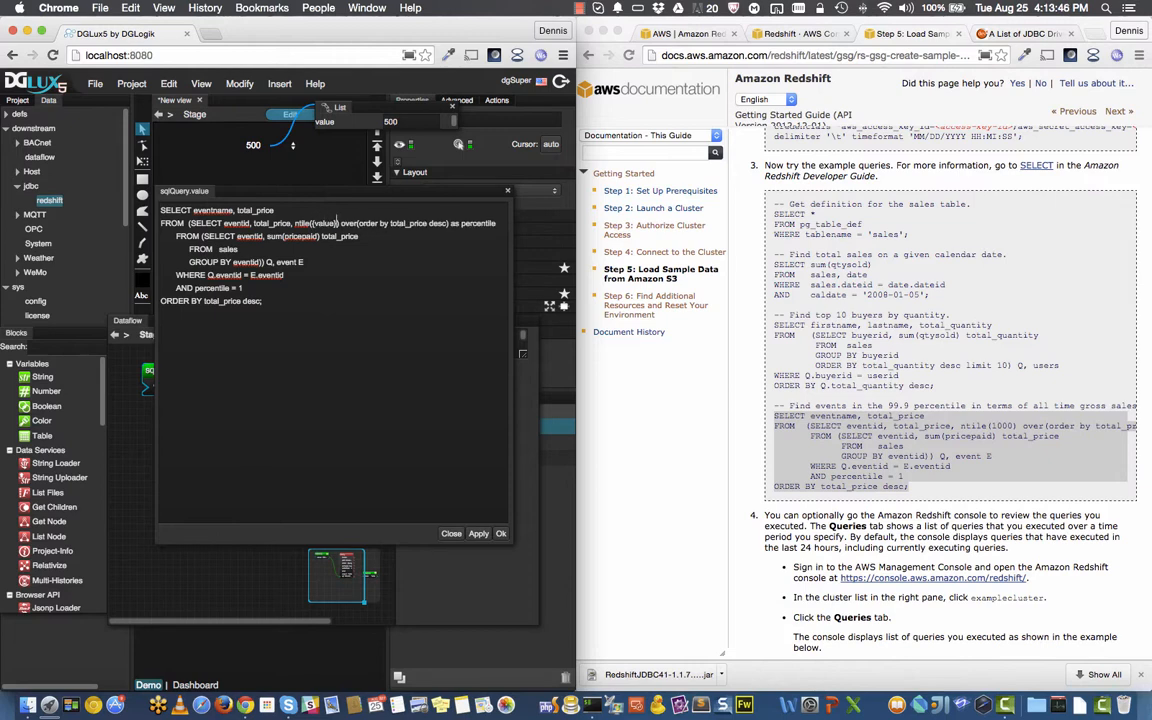
click(501, 533)
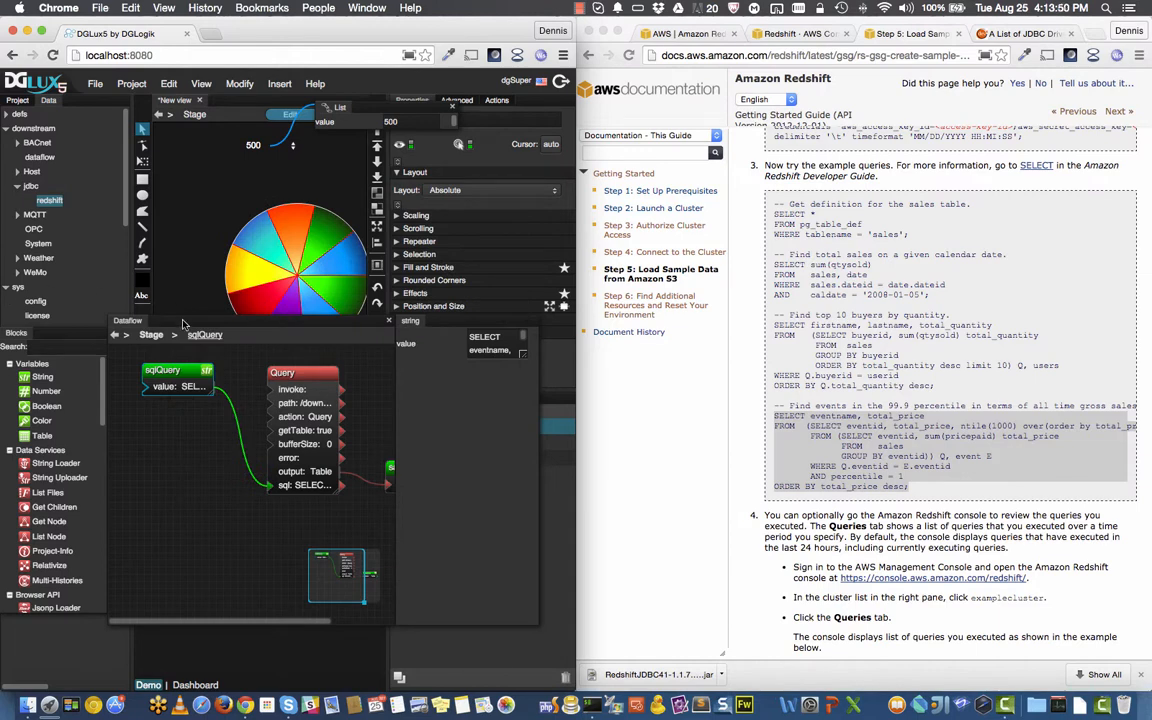
Step: Add a Replace block below sqlQuery and connect sqlQuery's value to its input
drag(182, 322, 234, 389)
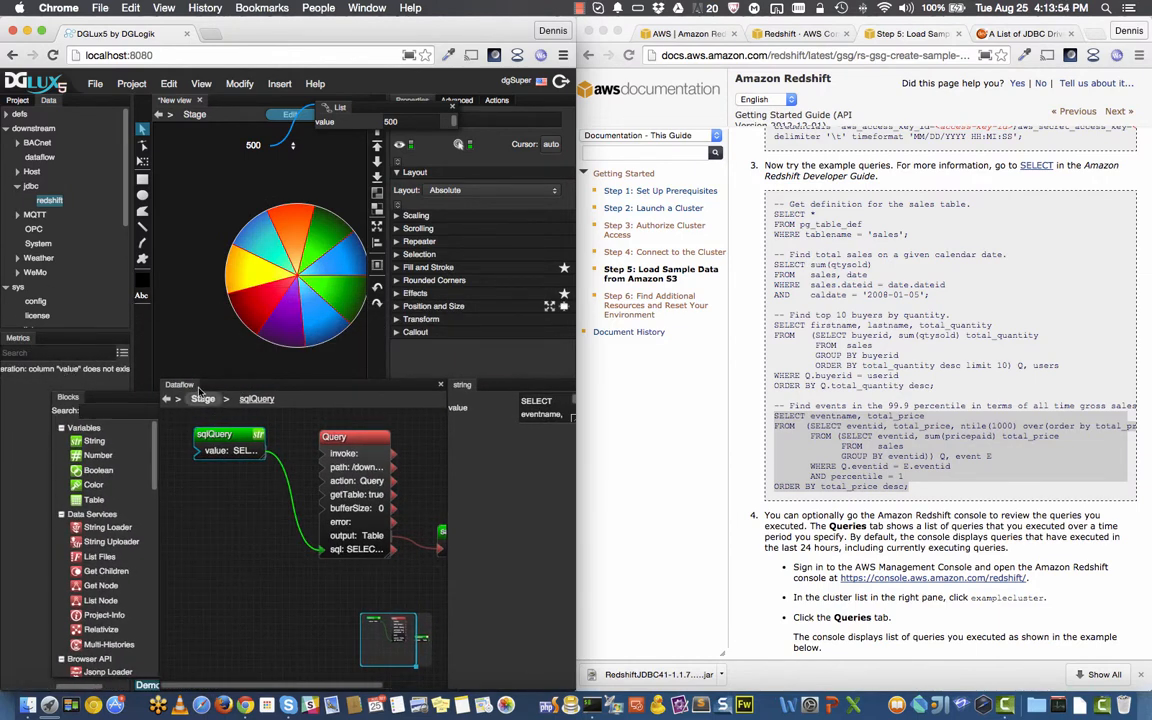
drag(225, 385, 228, 278)
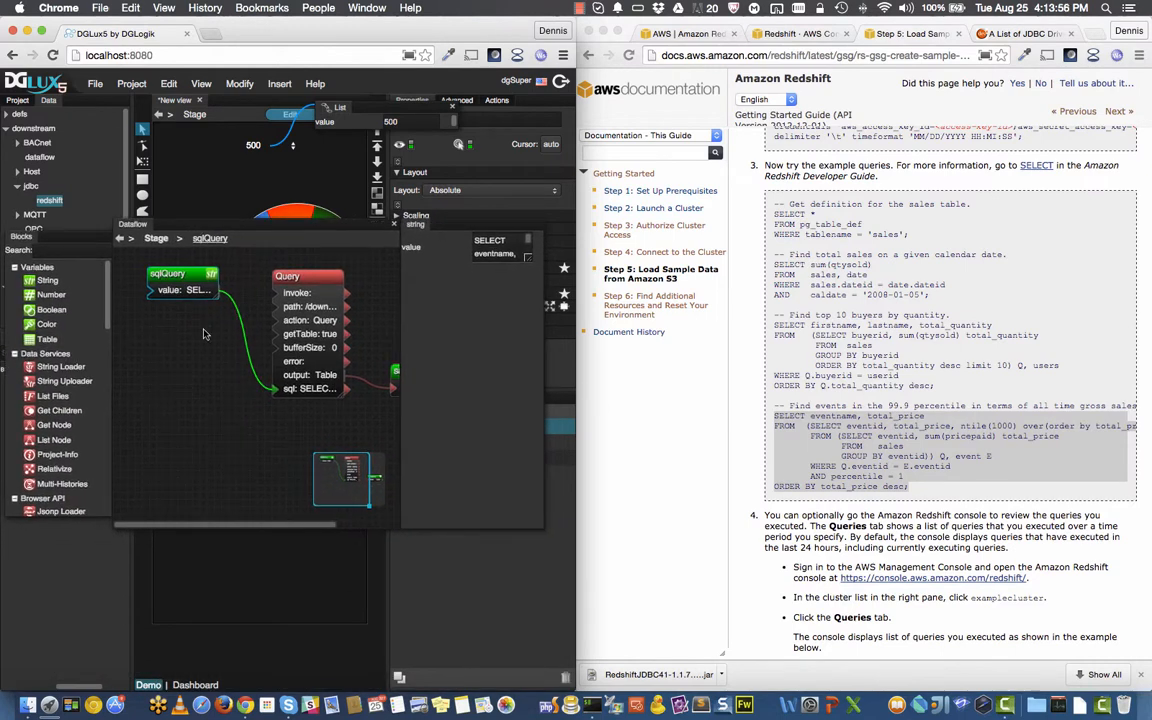
text(repla)
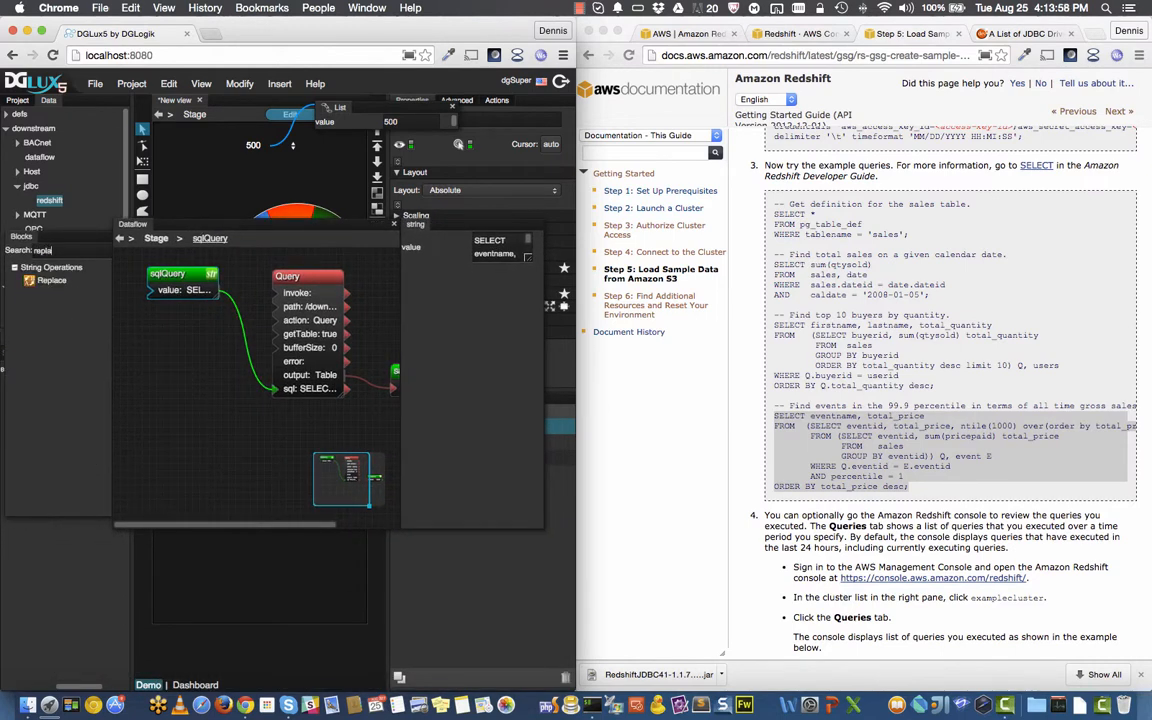
drag(48, 280, 187, 350)
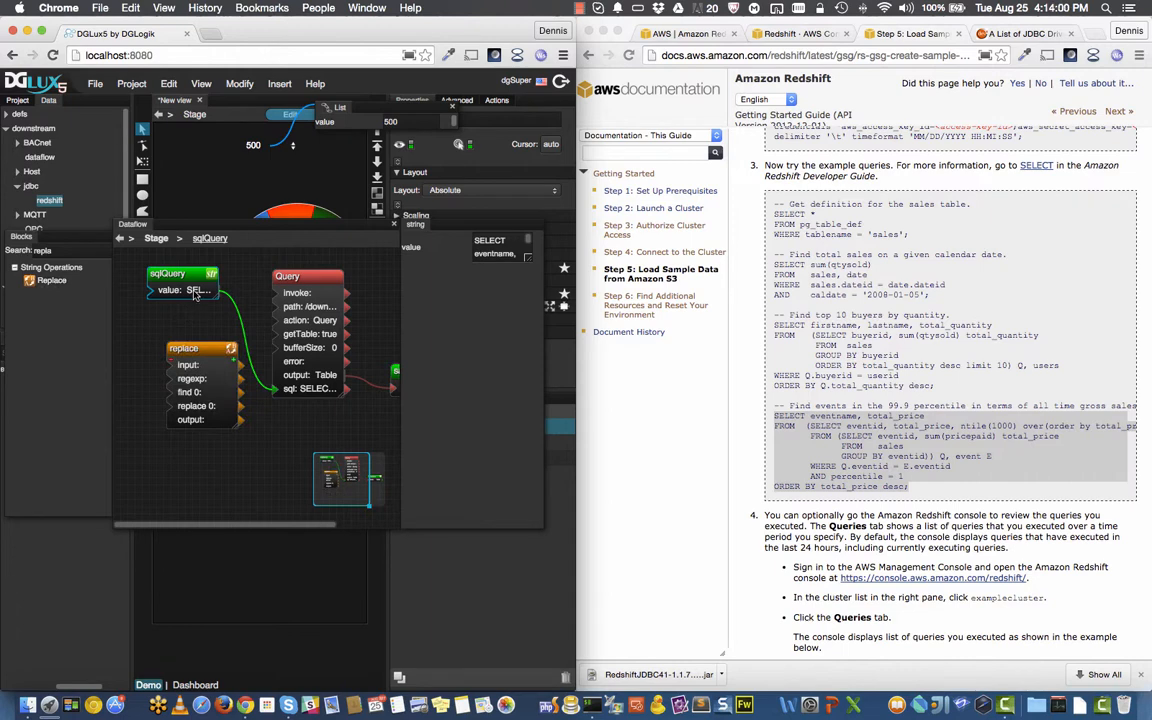
mouse_move(194, 292)
mouse_down()
mouse_move(194, 368)
mouse_move(176, 361)
mouse_up()
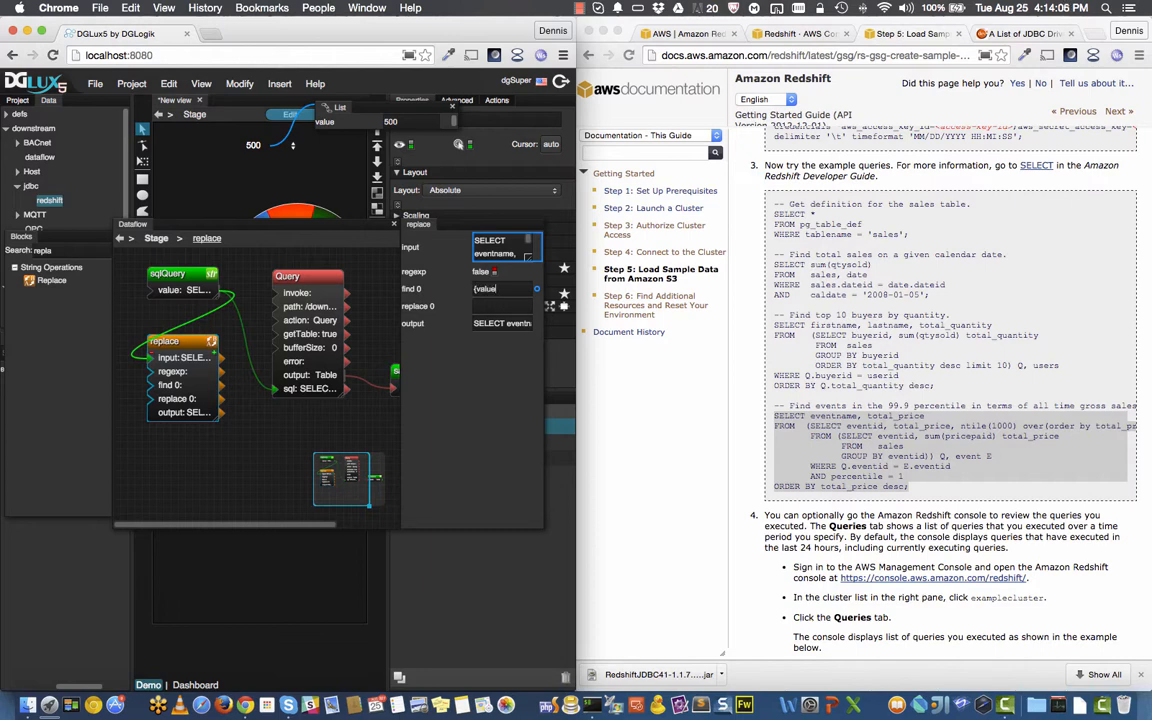
Step: Set the replace block's find 0 to {value} and bind replace 0 to the list's value
key(Tab)
drag(434, 124, 503, 307)
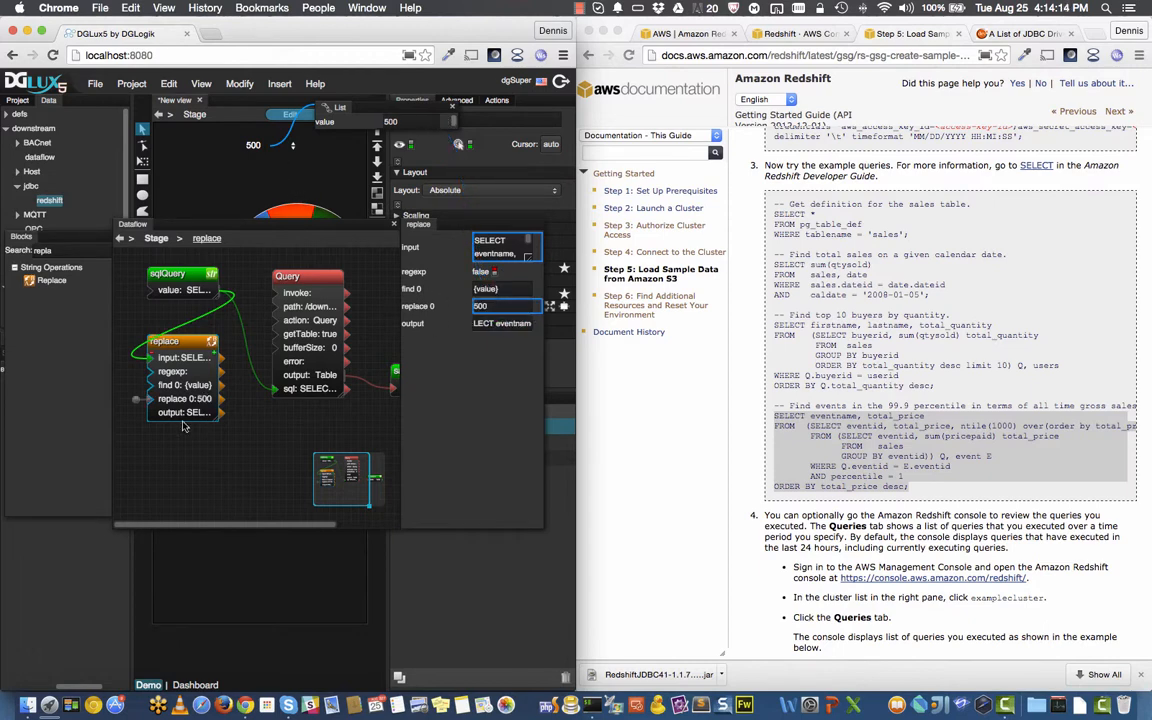
Step: Connect the replace block's output to the Query block's sql input and switch the view to preview mode
drag(221, 412, 275, 388)
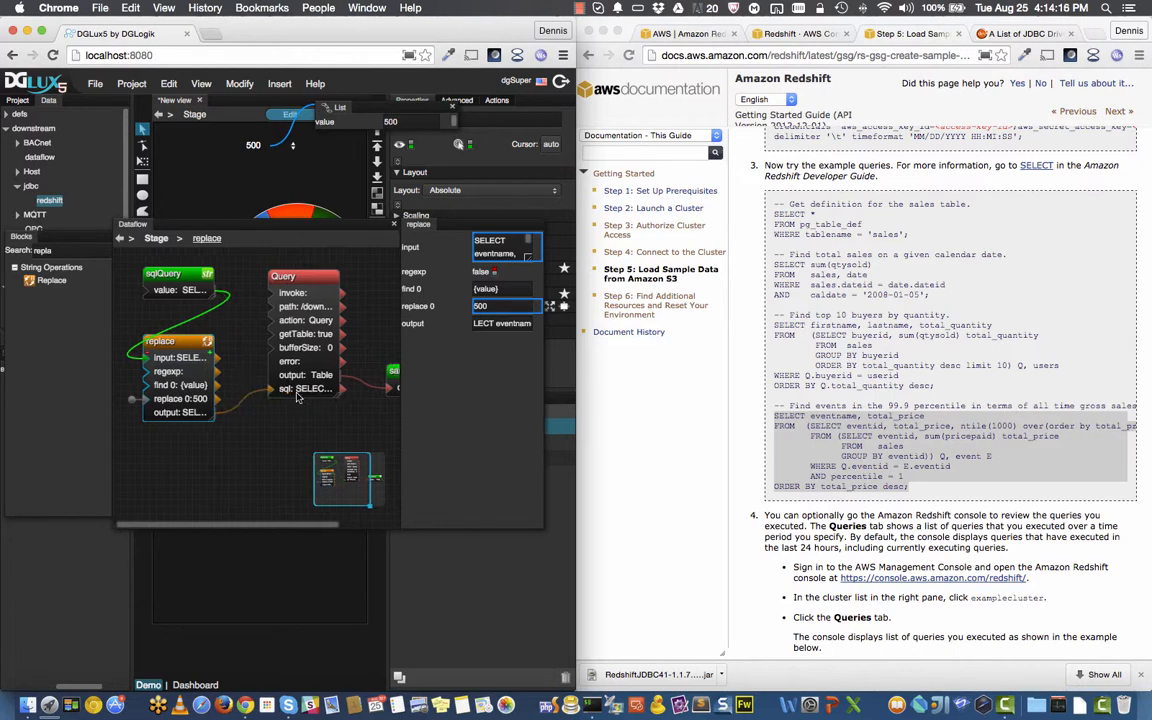
drag(288, 233, 302, 350)
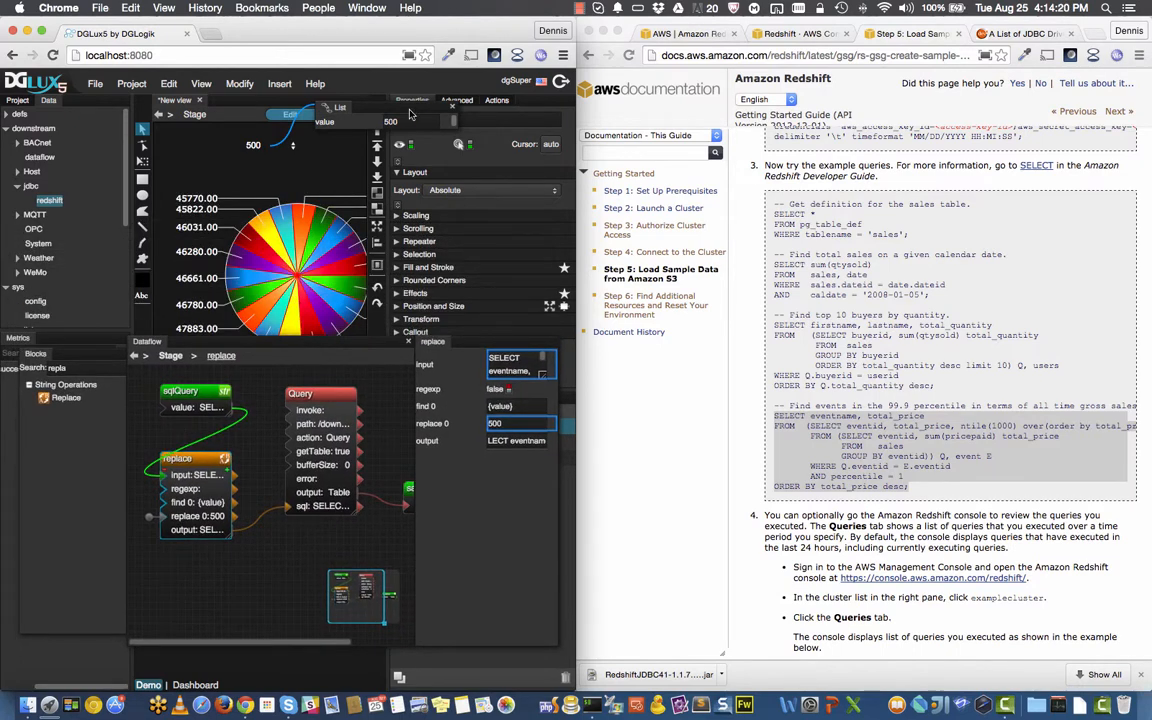
drag(407, 111, 380, 175)
click(335, 113)
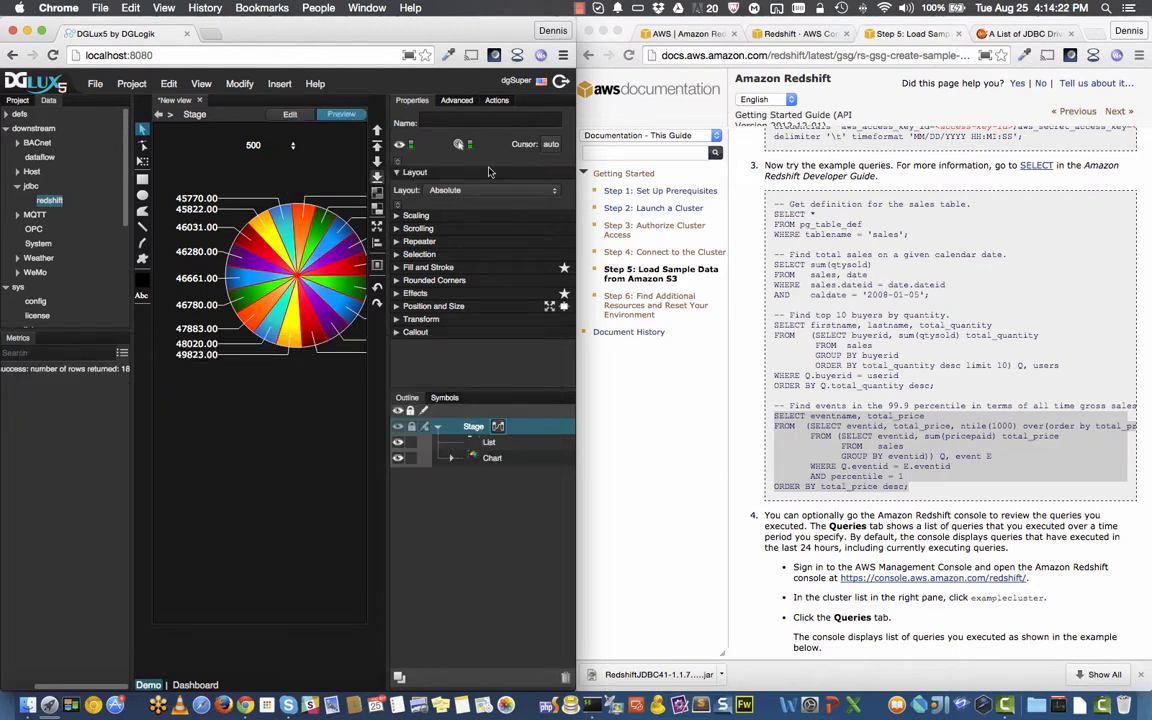
Step: Widen the view area and test the pie chart with the list set to 1000, then to 750
drag(385, 160, 458, 160)
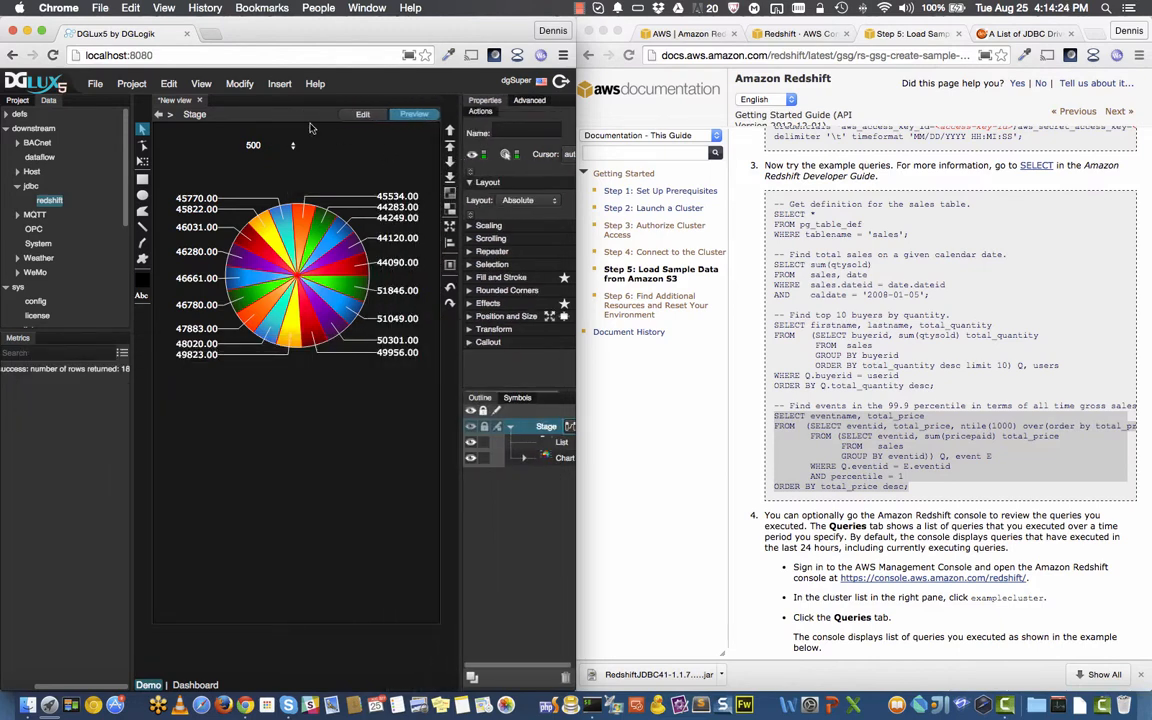
click(285, 148)
click(269, 169)
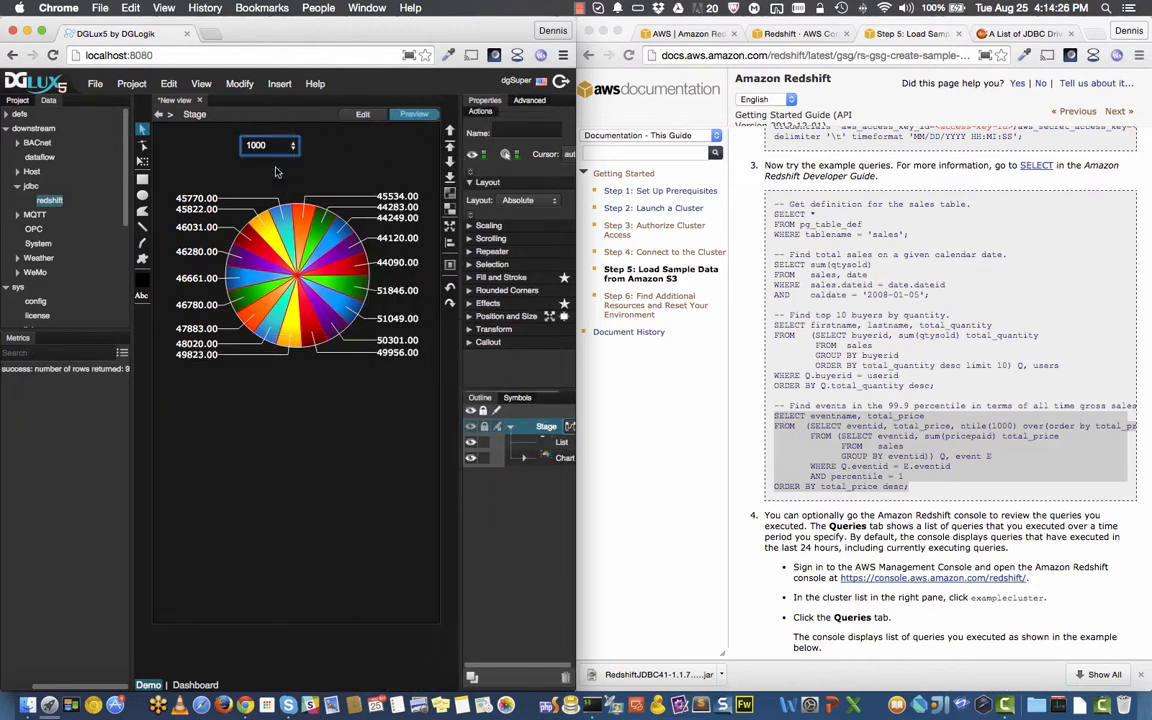
click(268, 146)
click(258, 118)
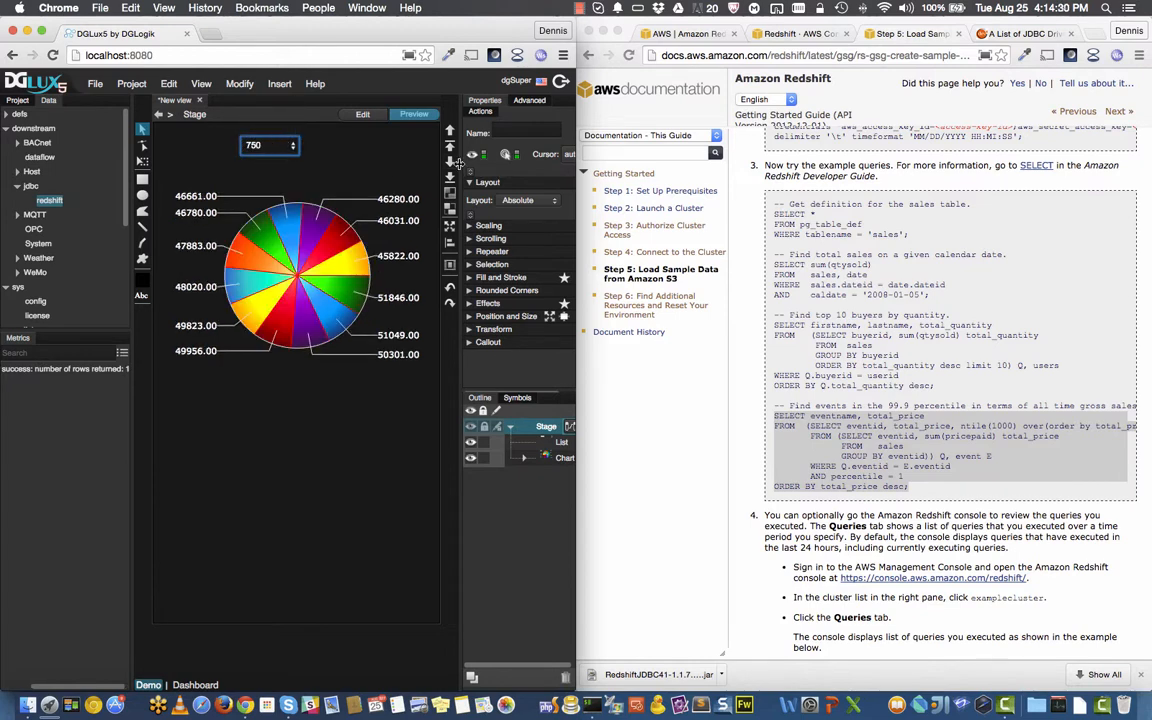
Step: Set the series animation of the pie chart's total_price series to Interpolate
drag(459, 148, 364, 130)
click(428, 457)
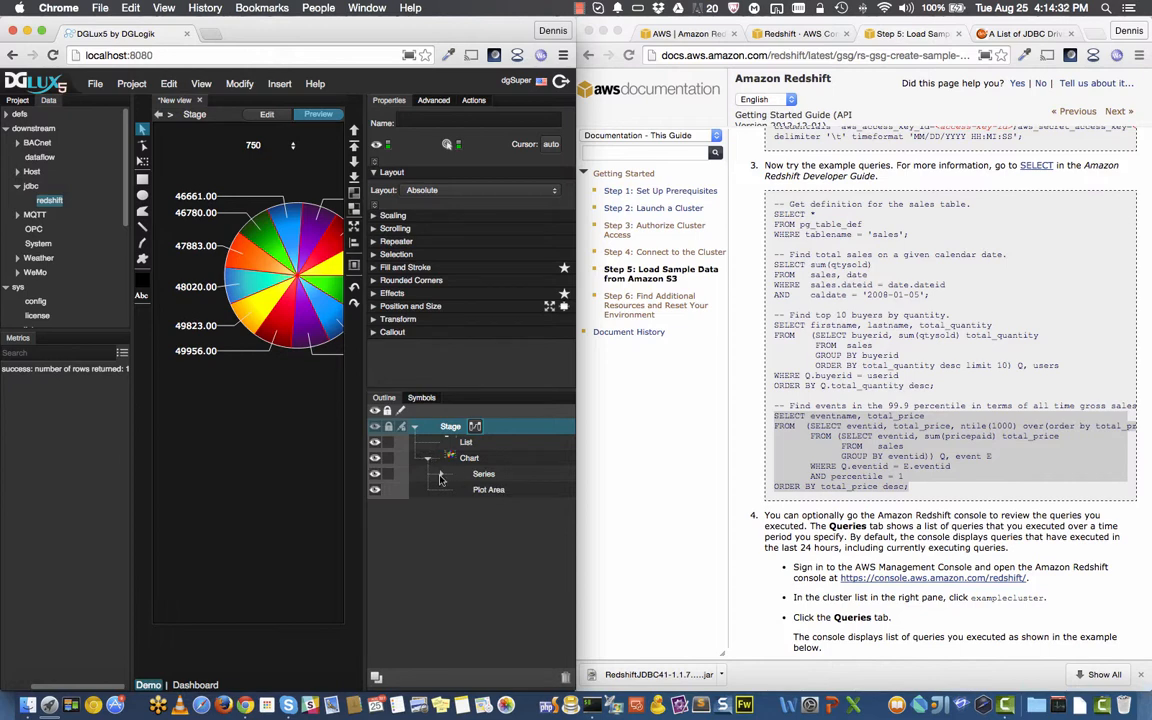
click(440, 473)
click(497, 489)
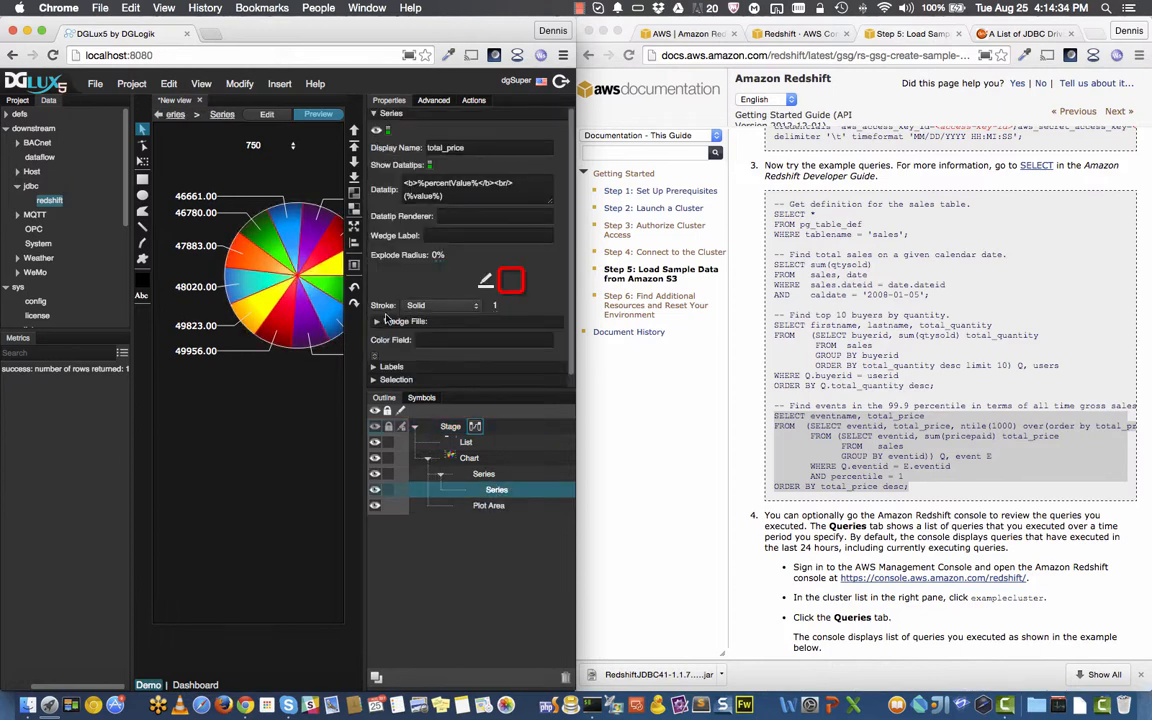
scroll(397, 341, down, 3)
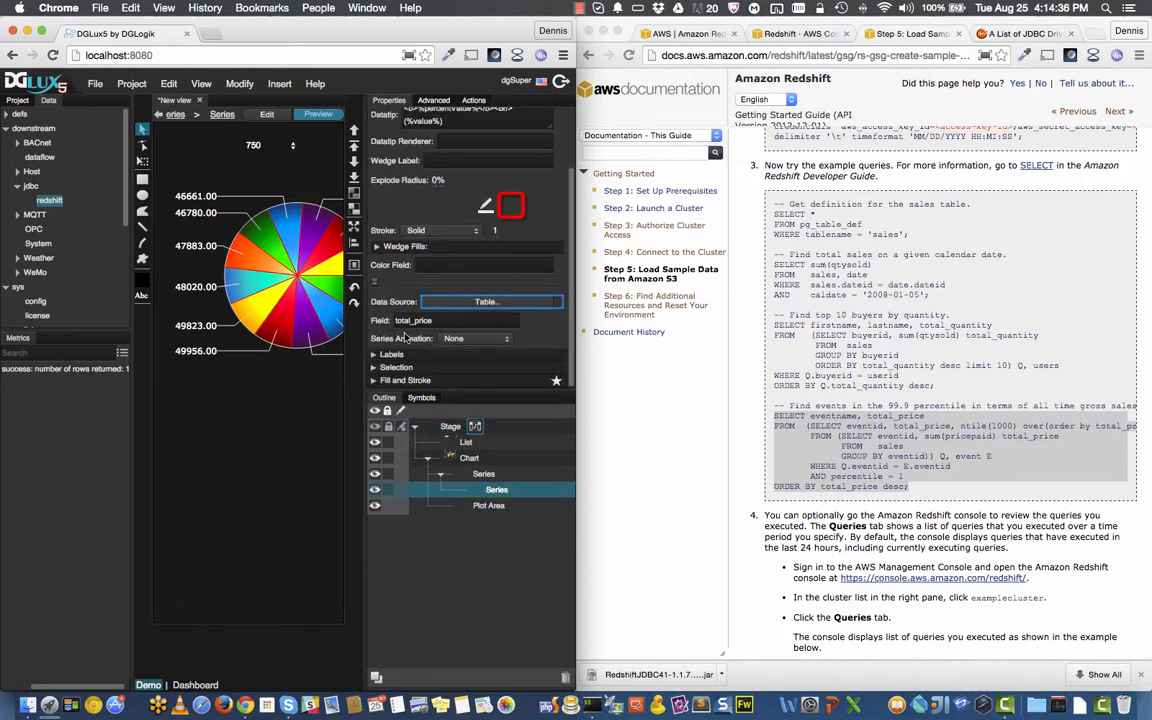
click(475, 346)
click(490, 359)
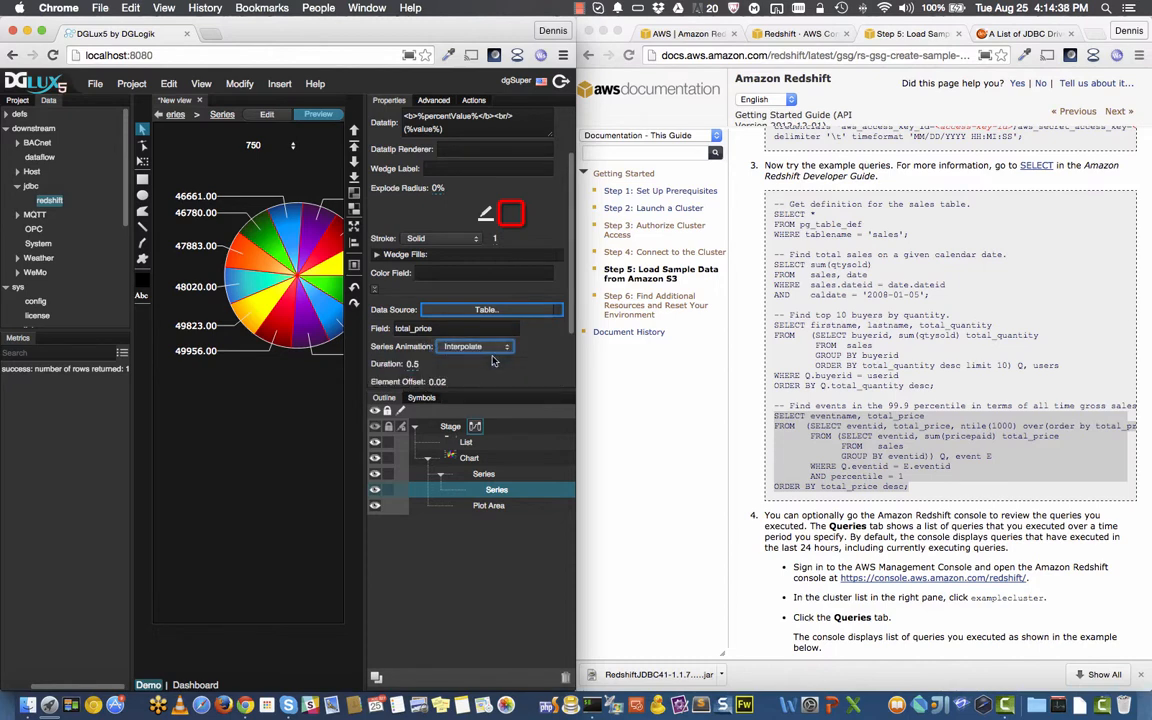
scroll(492, 361, down, 2)
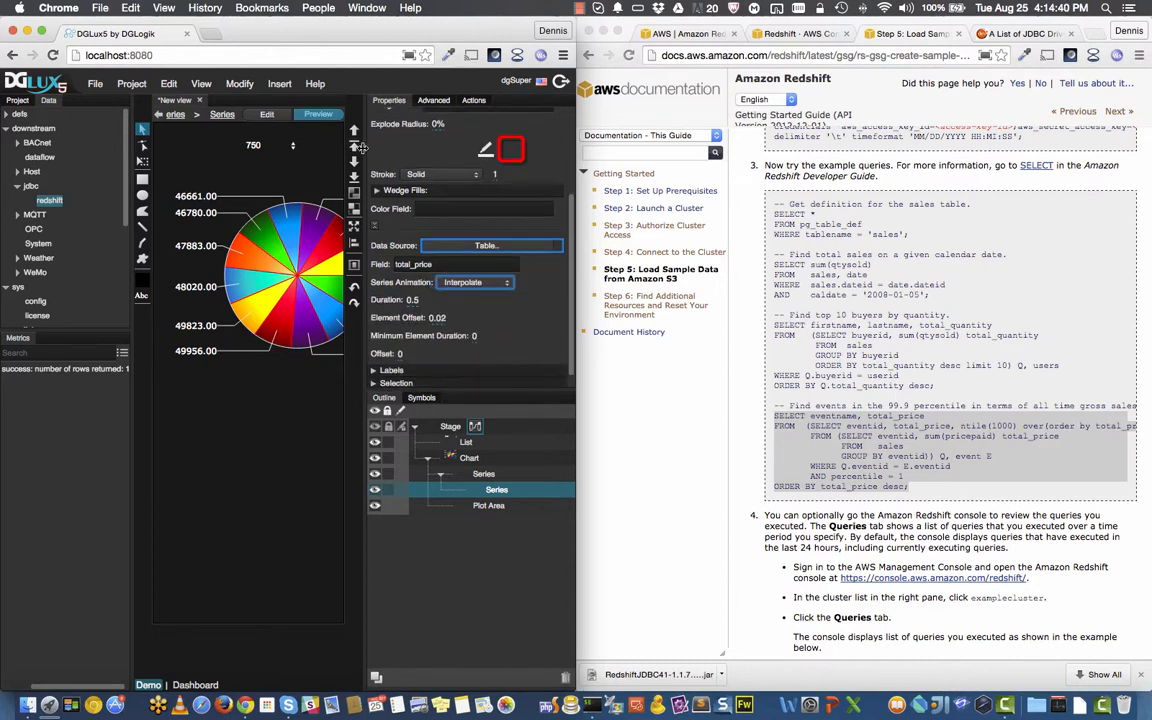
Step: Test the chart animation by switching the list value to 500, 1000 and back to 750
click(274, 140)
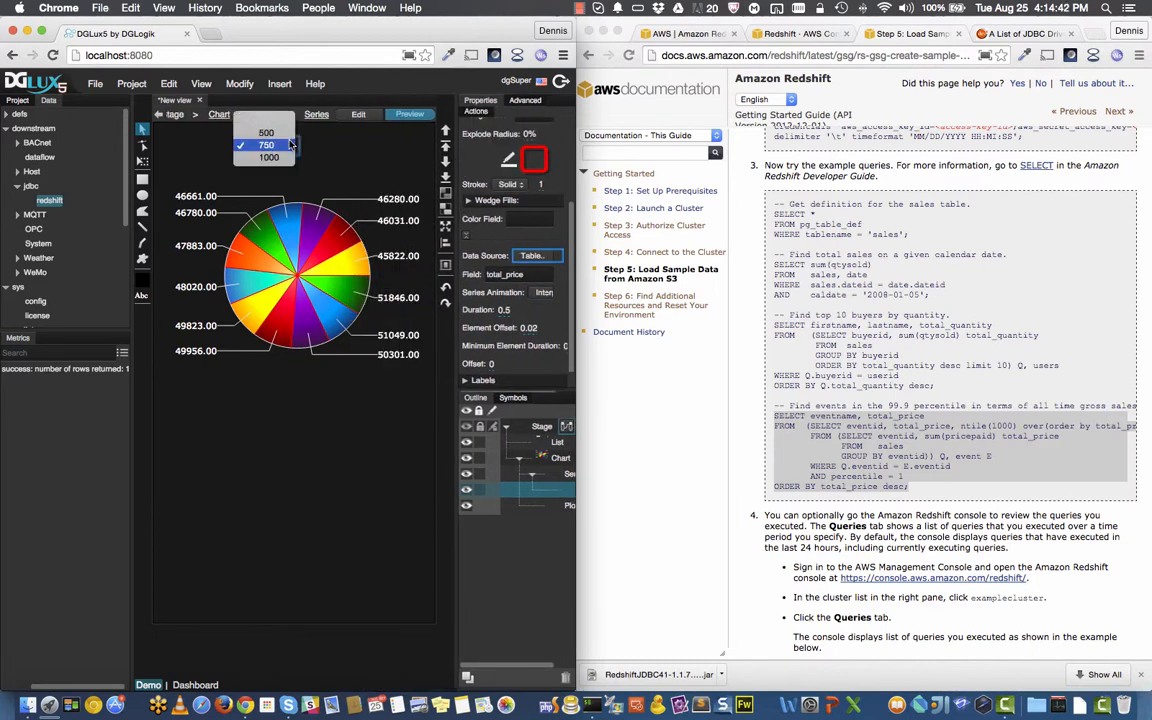
click(258, 134)
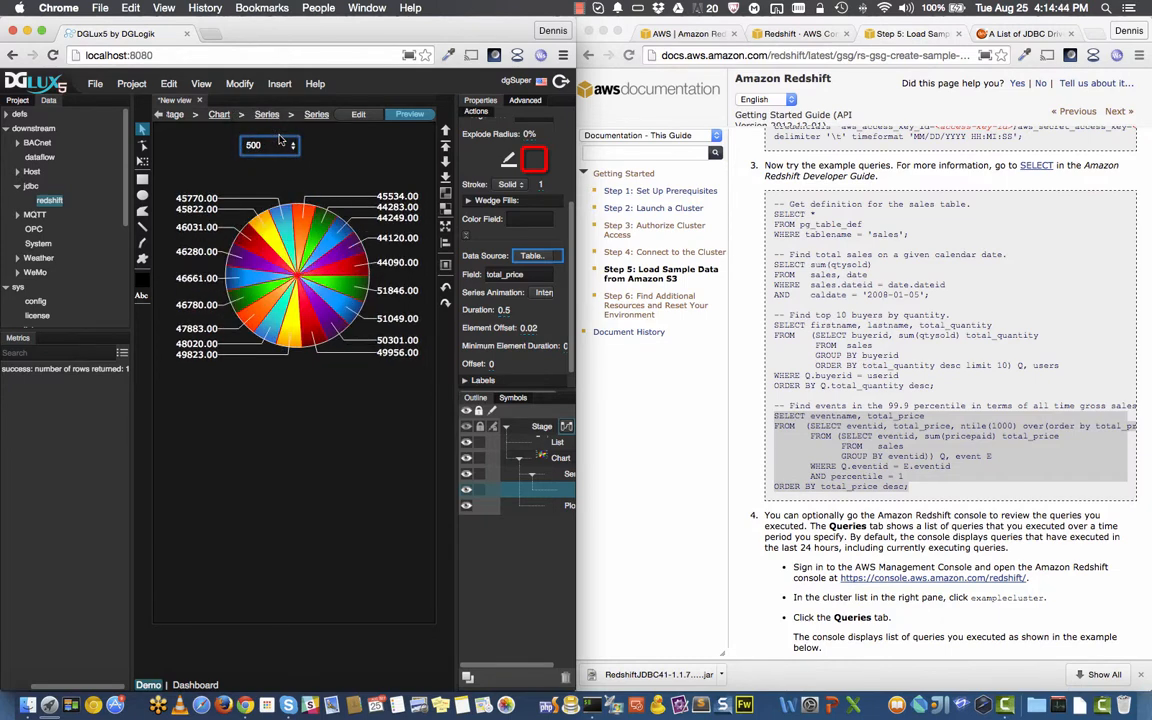
click(278, 145)
click(278, 158)
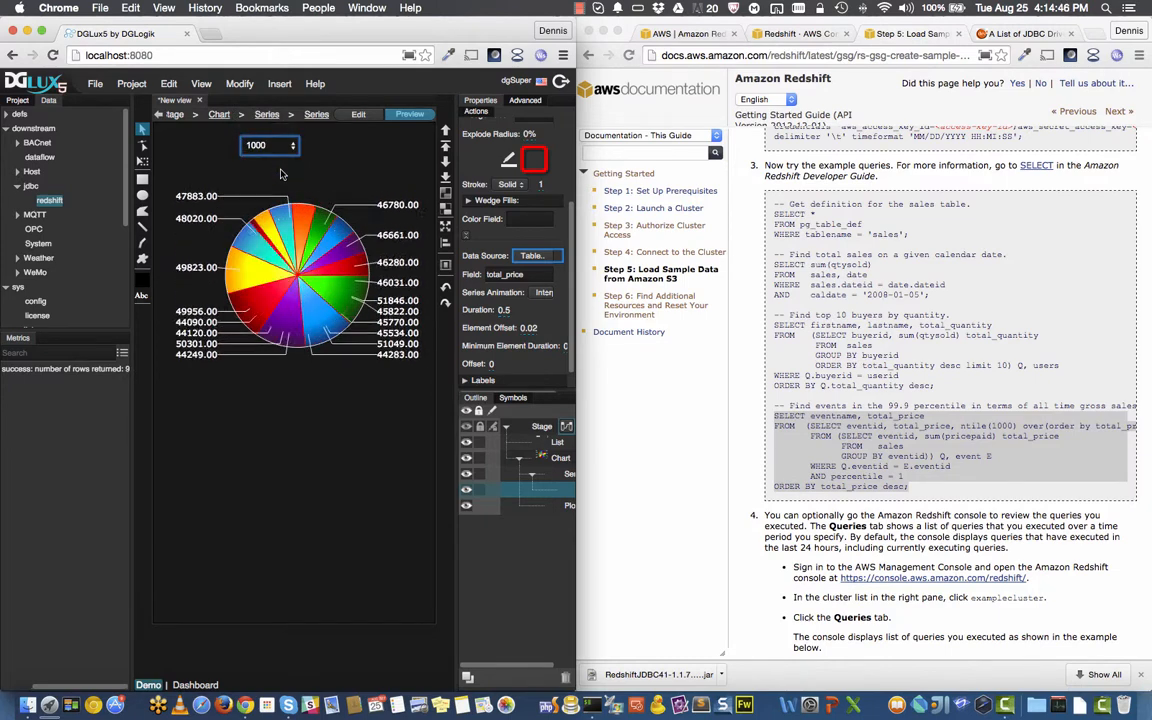
click(268, 145)
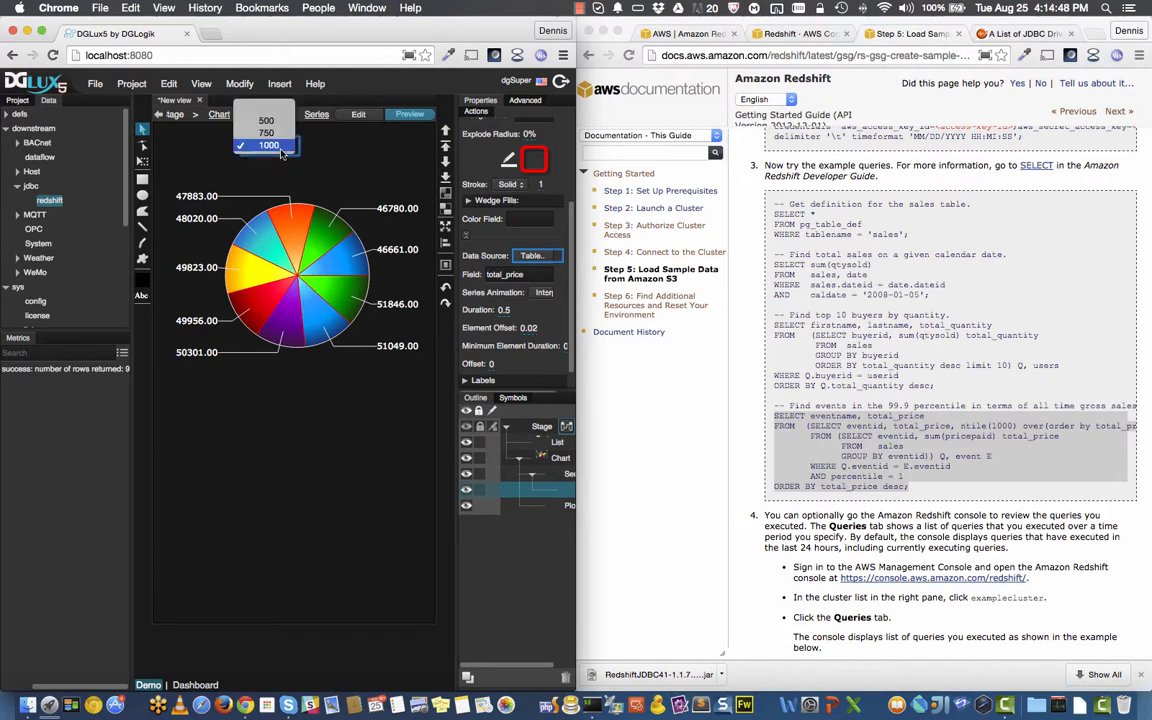
click(250, 122)
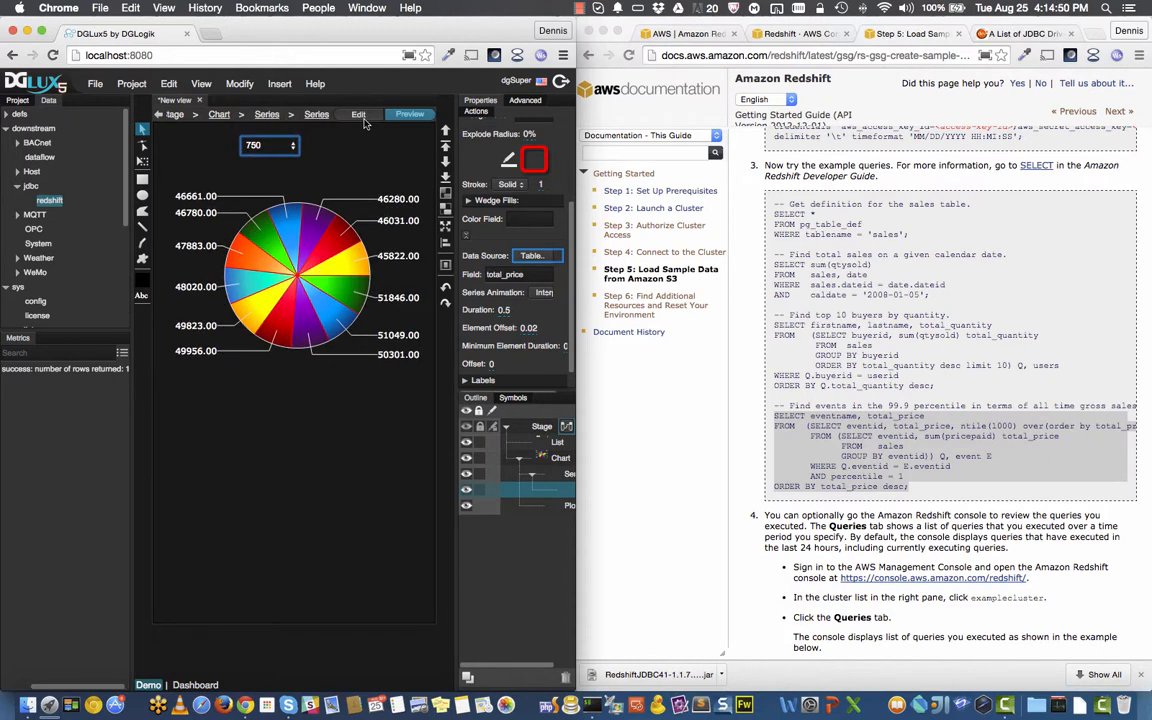
Step: Return to edit mode, add a table Join block below Query and connect the Query block's output to its input1
click(358, 114)
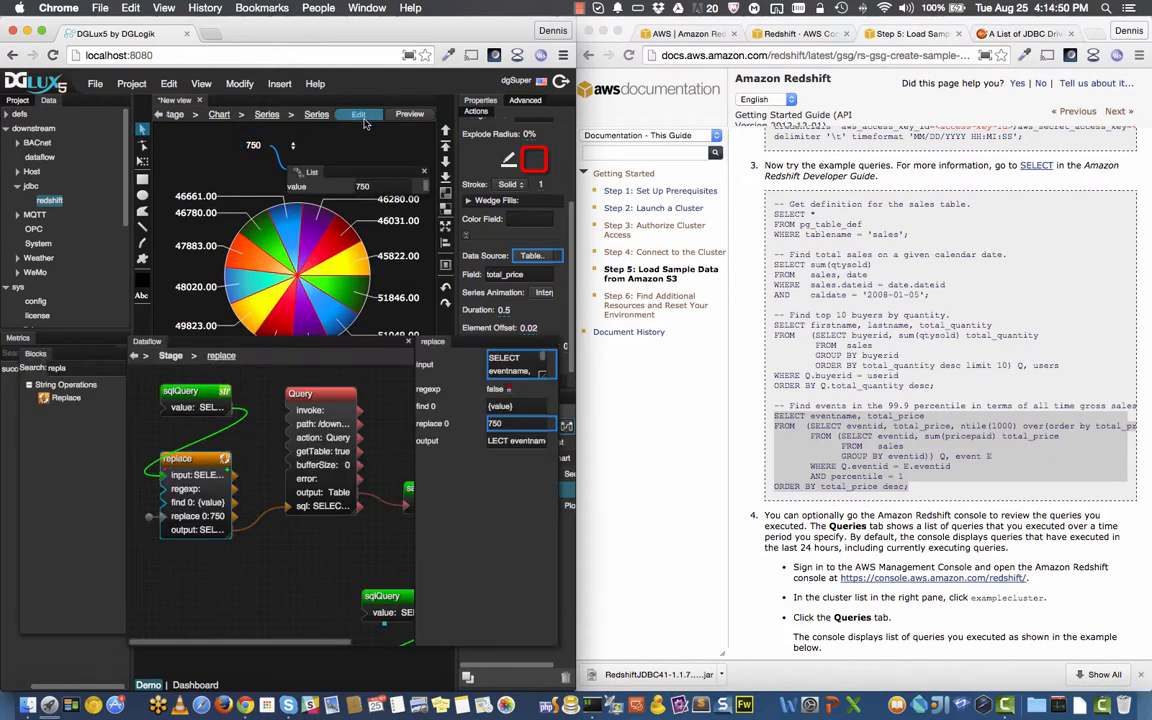
click(80, 368)
key(BackSpace)
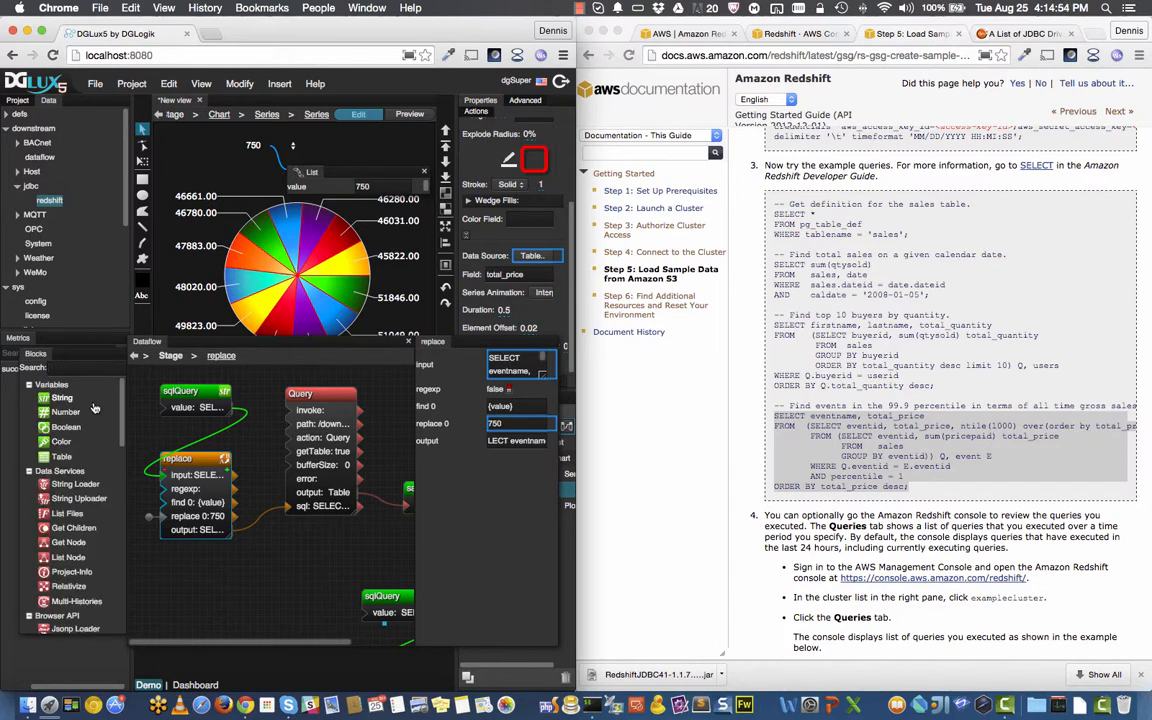
scroll(94, 408, down, 10)
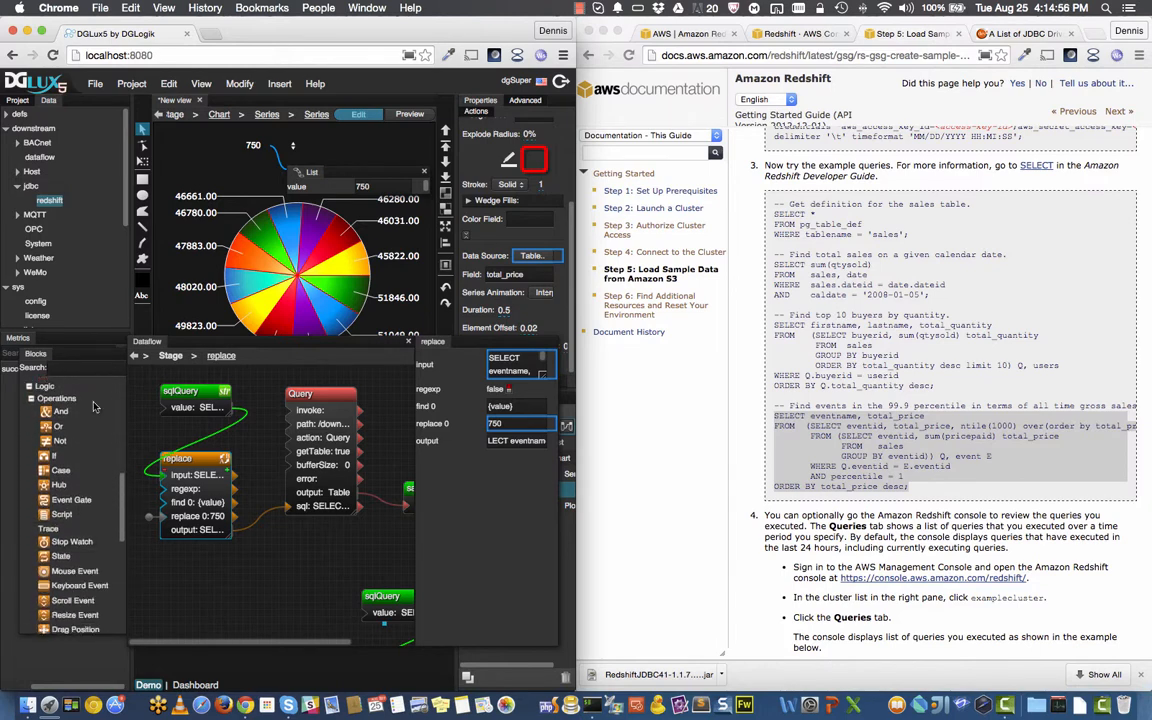
scroll(94, 406, down, 8)
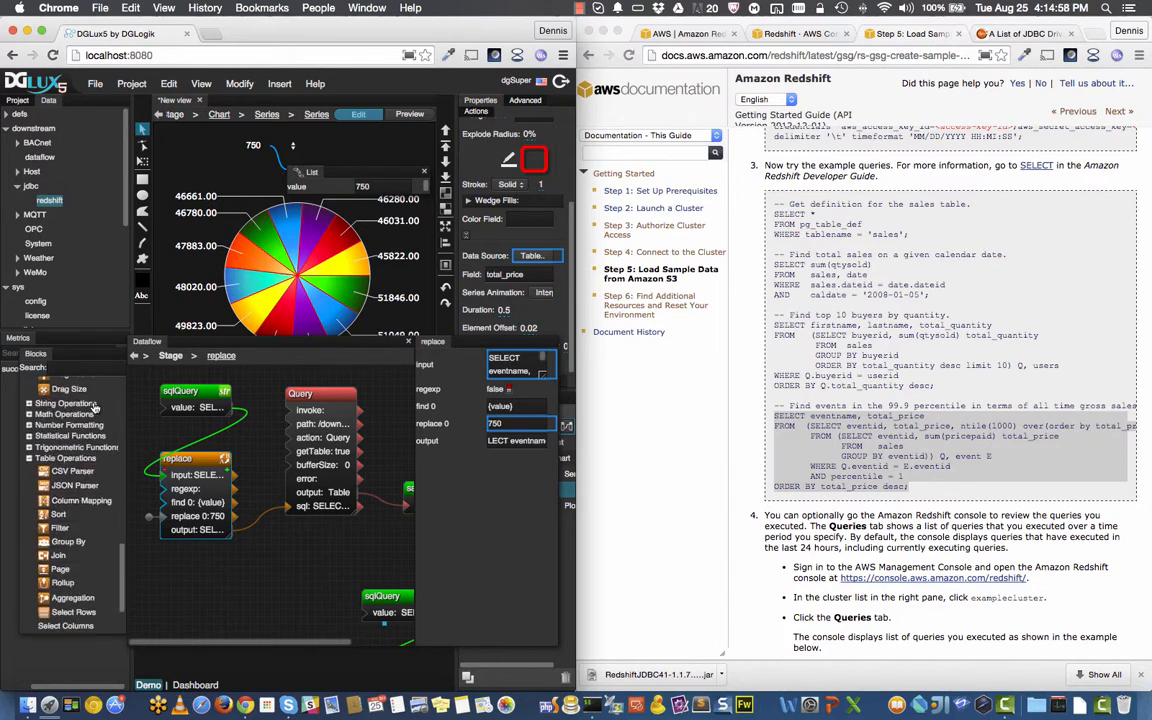
scroll(76, 470, down, 3)
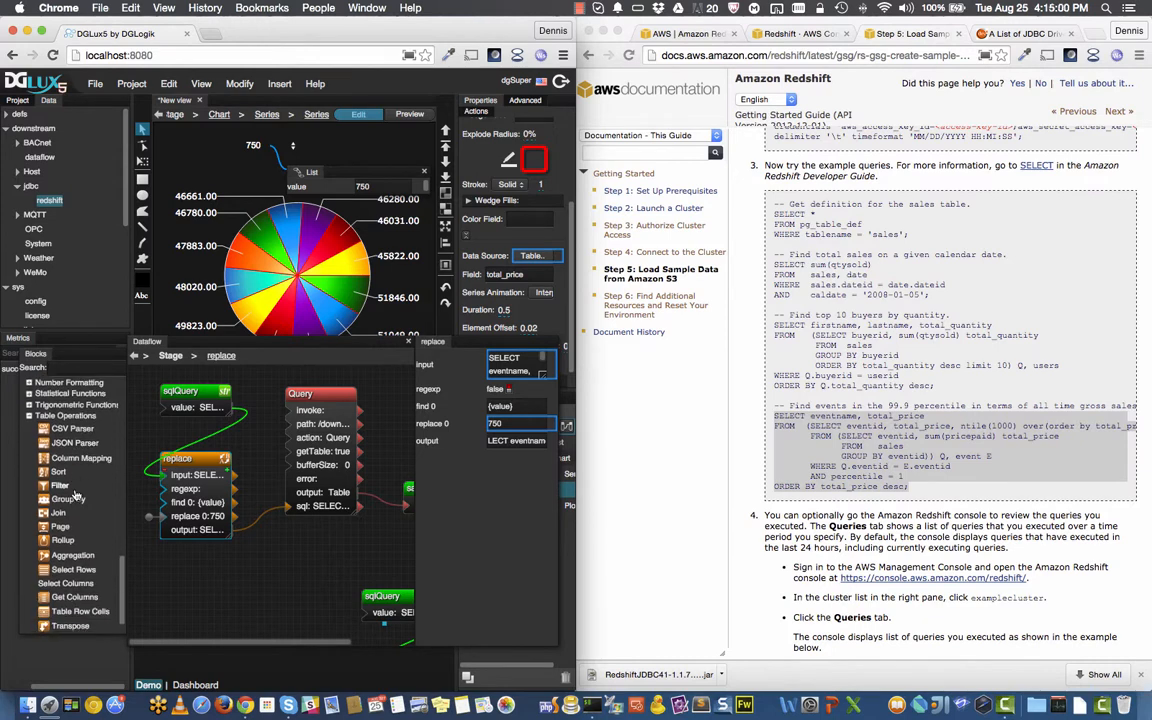
drag(58, 514, 277, 531)
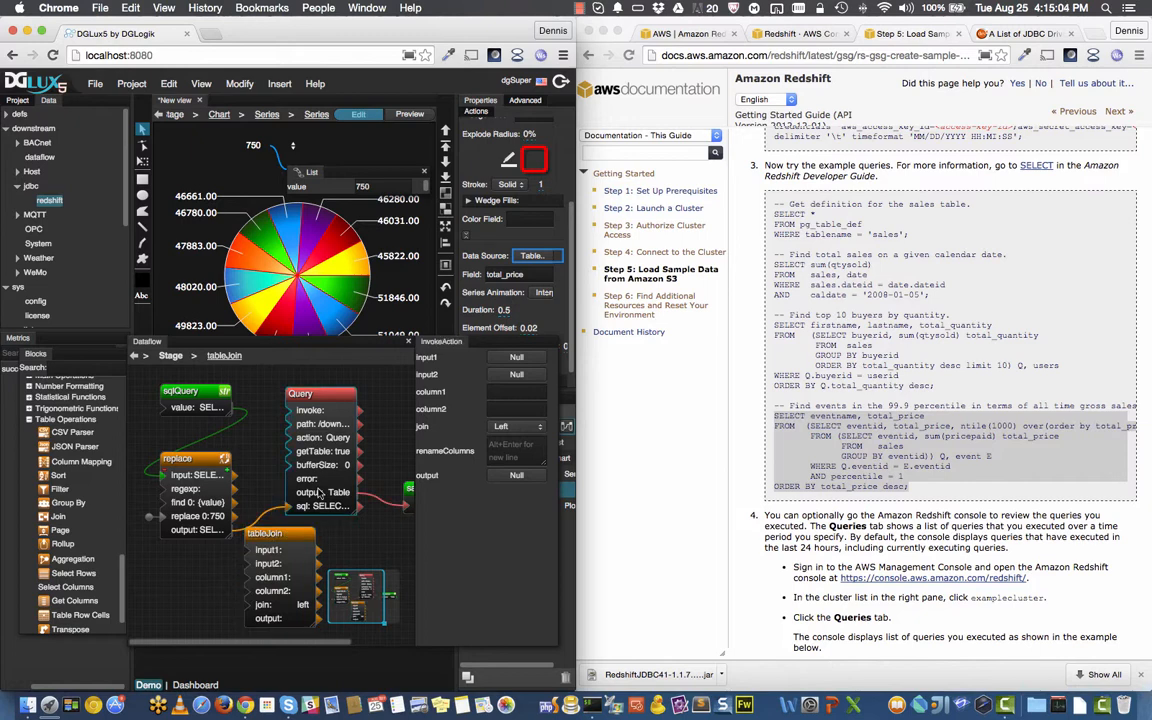
drag(357, 492, 304, 535)
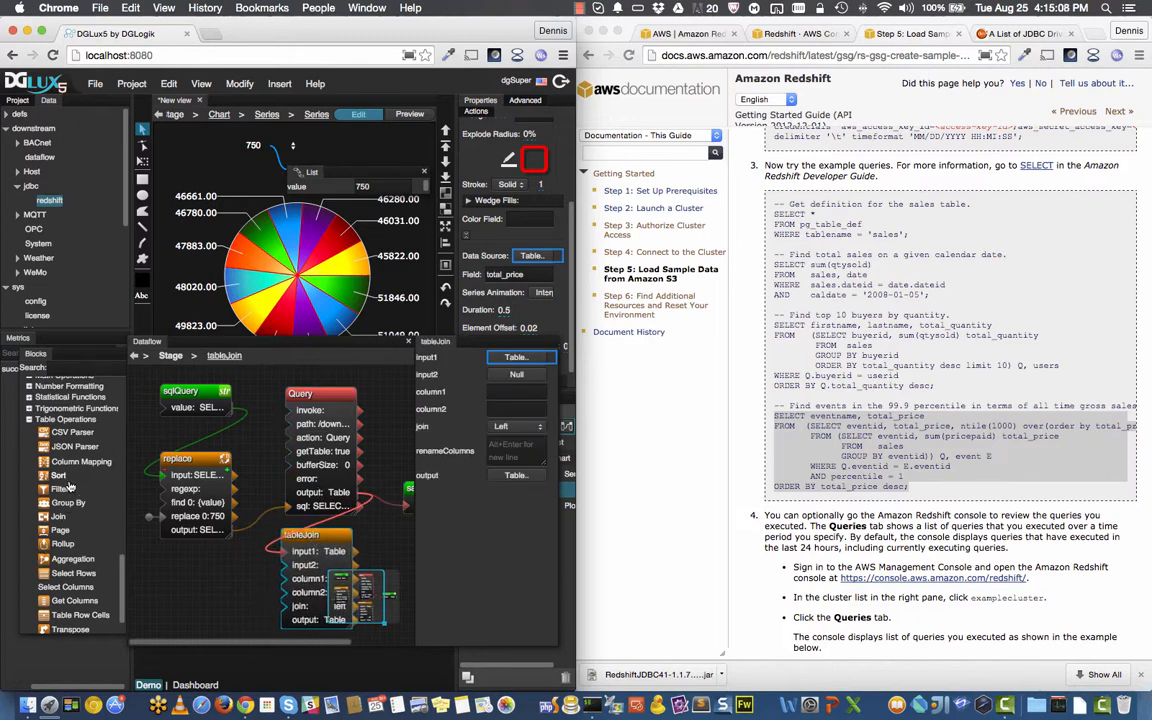
Step: Examine the Query block's properties and the replace block's output, and close the Stage dataflow
scroll(71, 484, up, 1)
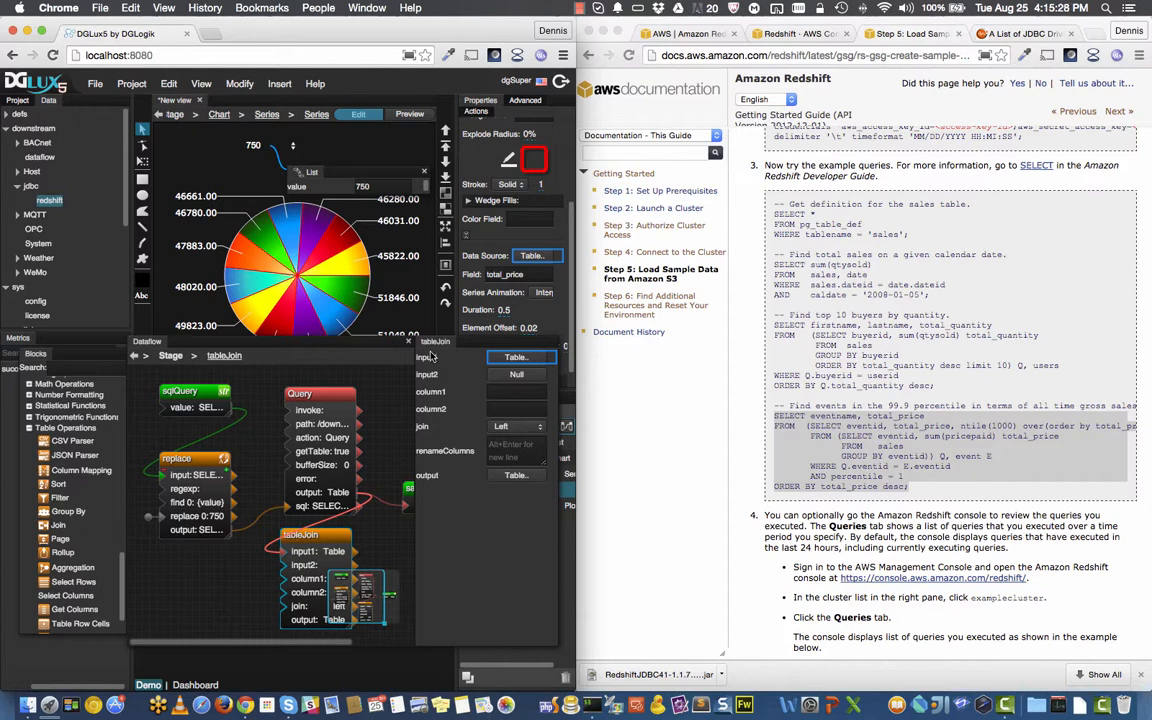
click(323, 393)
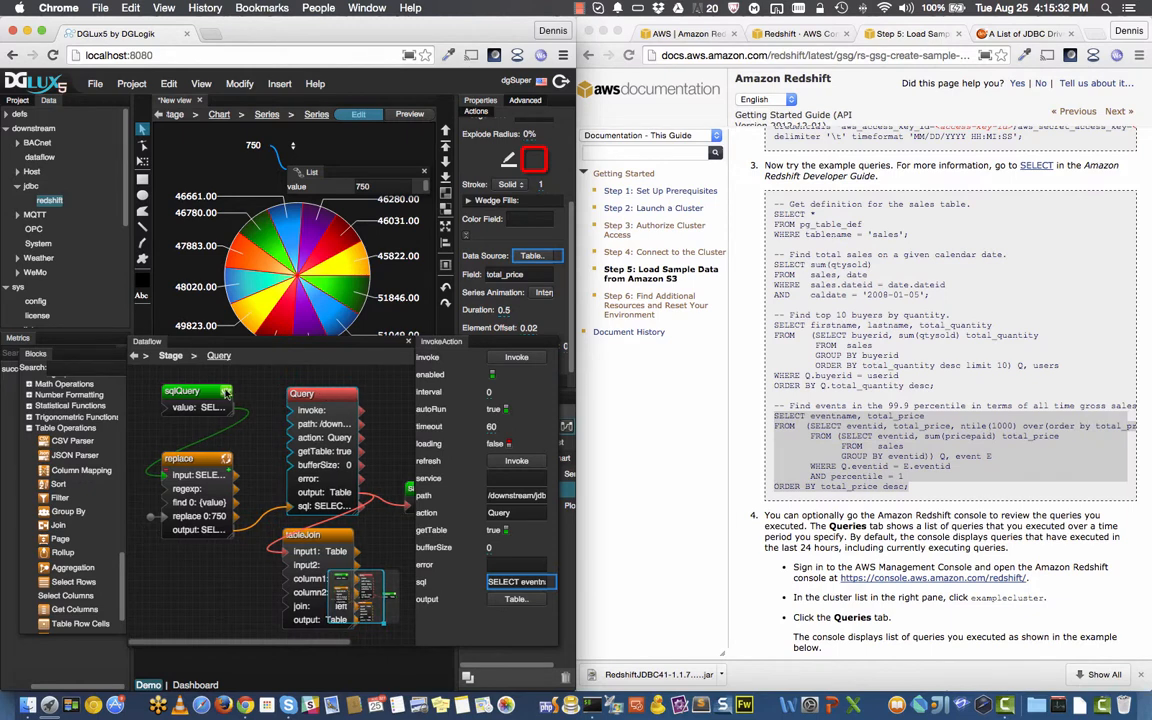
scroll(250, 440, right, 1)
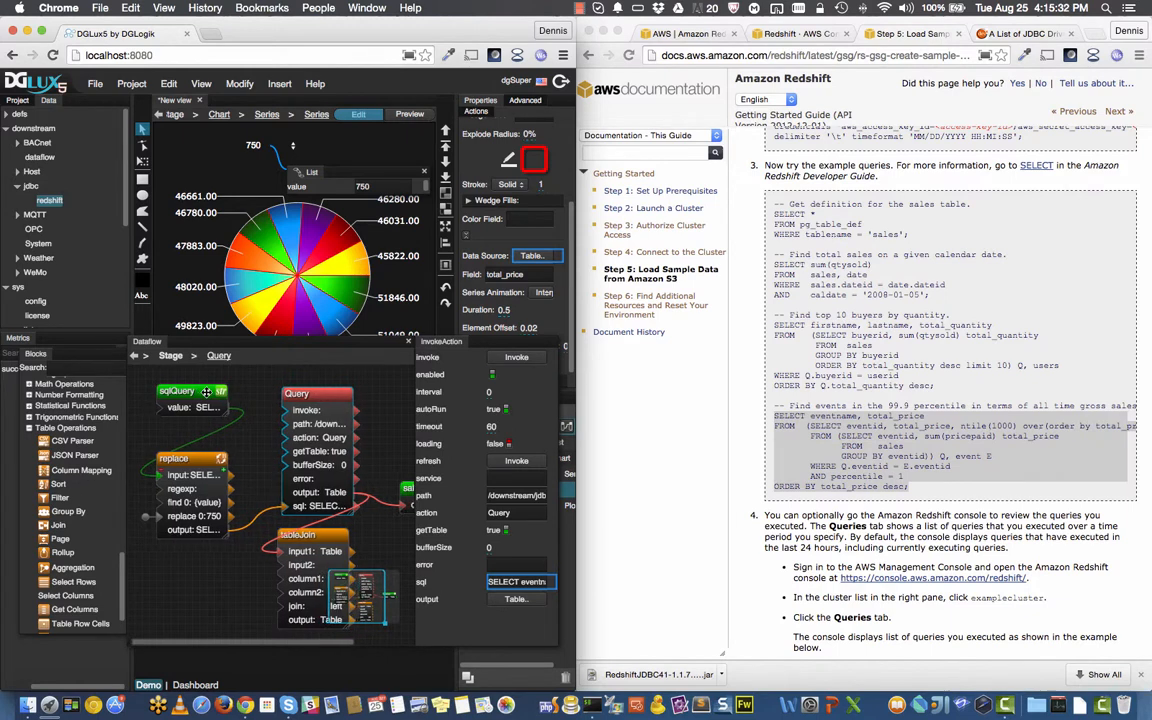
click(200, 458)
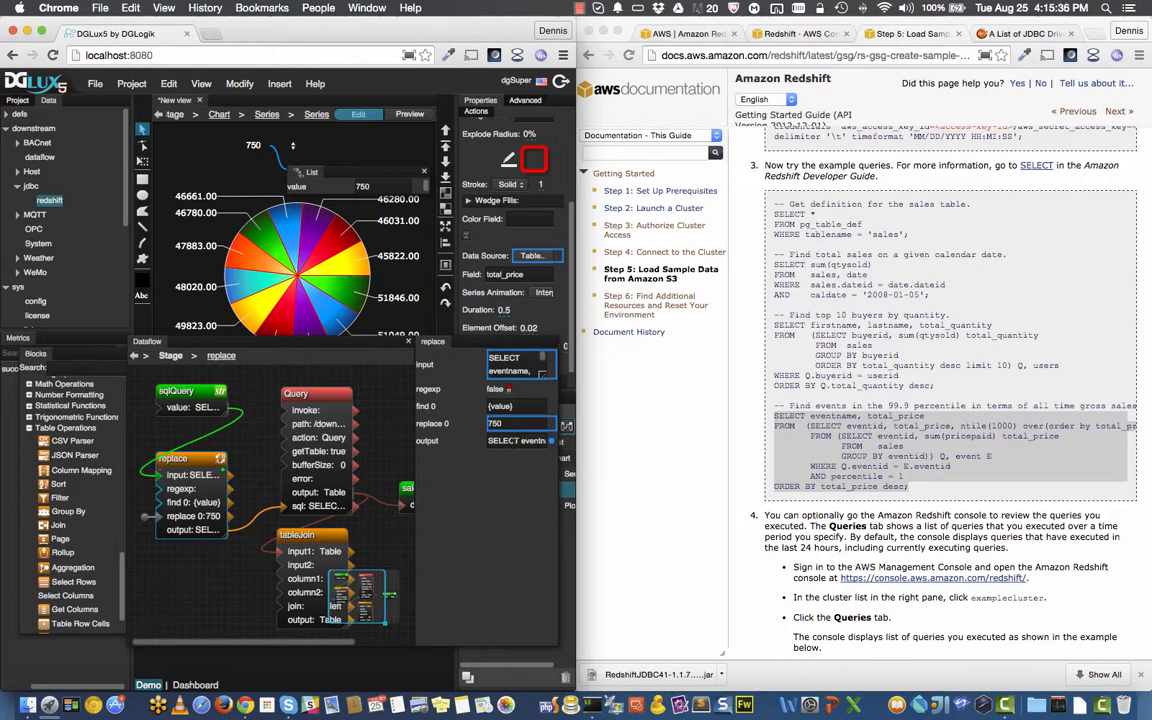
click(515, 444)
click(366, 311)
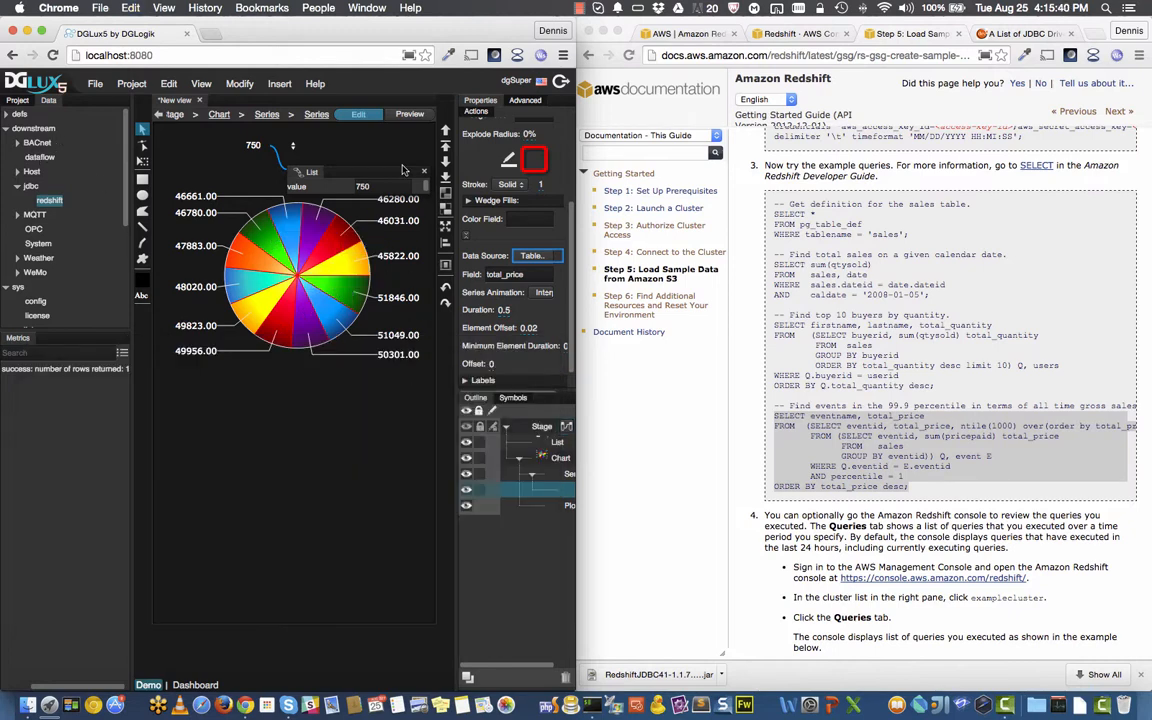
Step: Create a dataflow named jdbc under the downstream dataflow node and open it
right_click(40, 157)
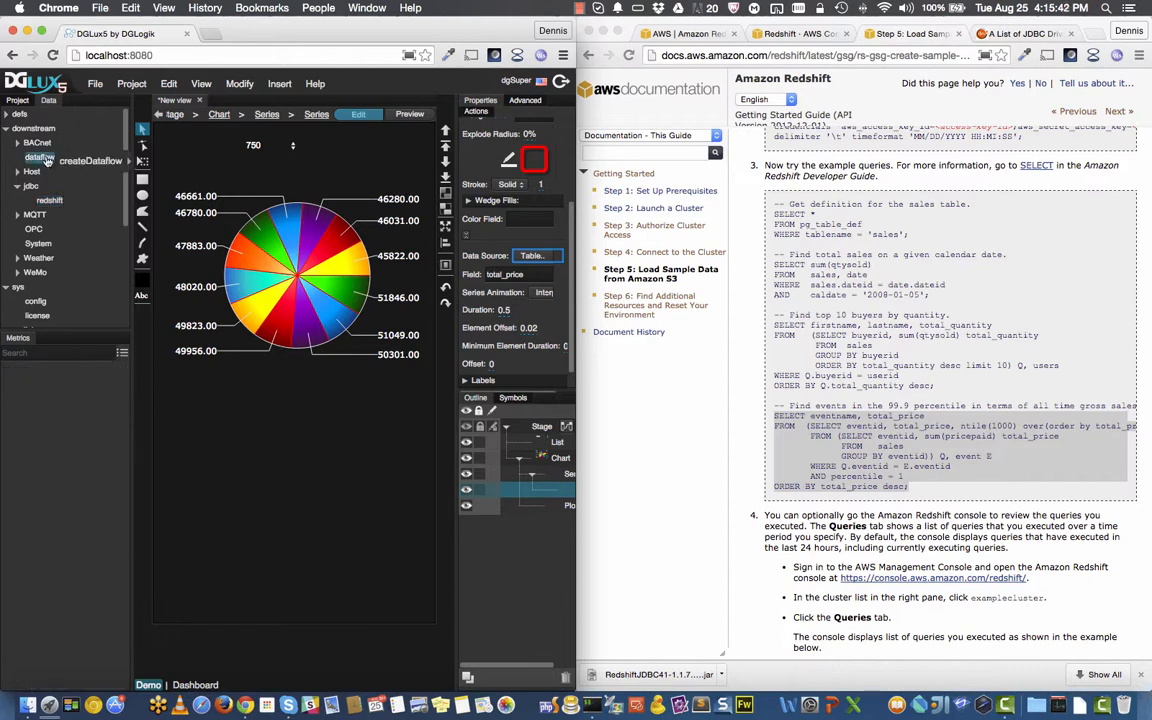
mouse_move(95, 161)
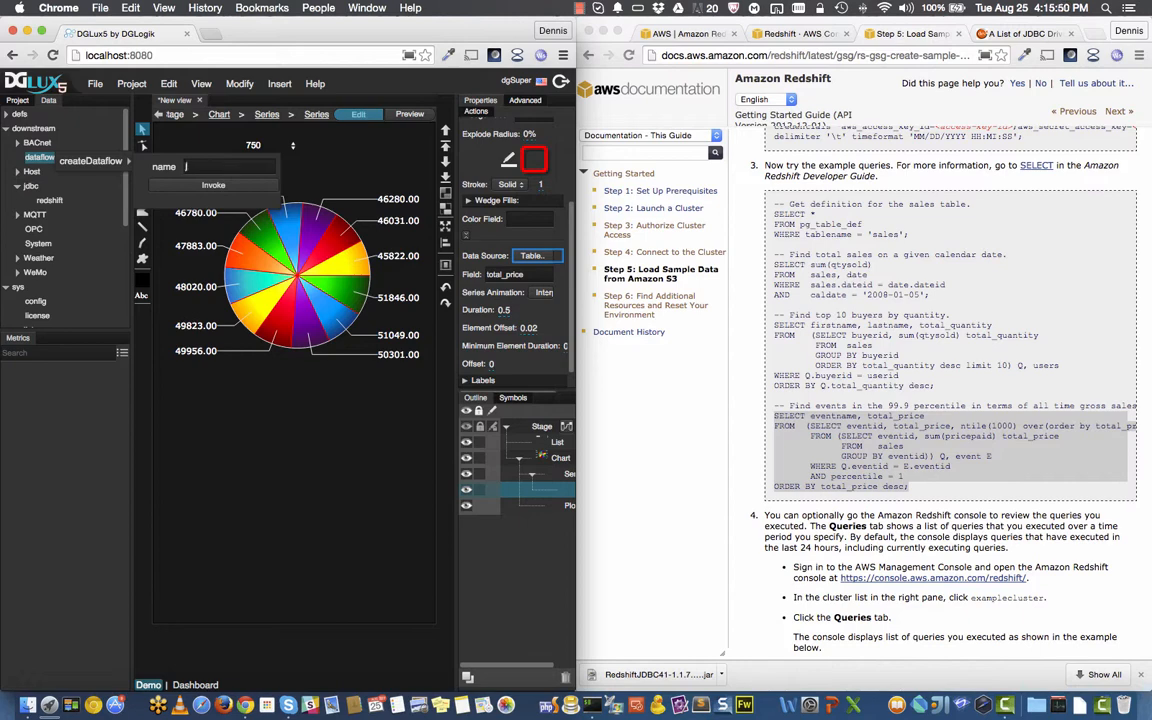
click(213, 185)
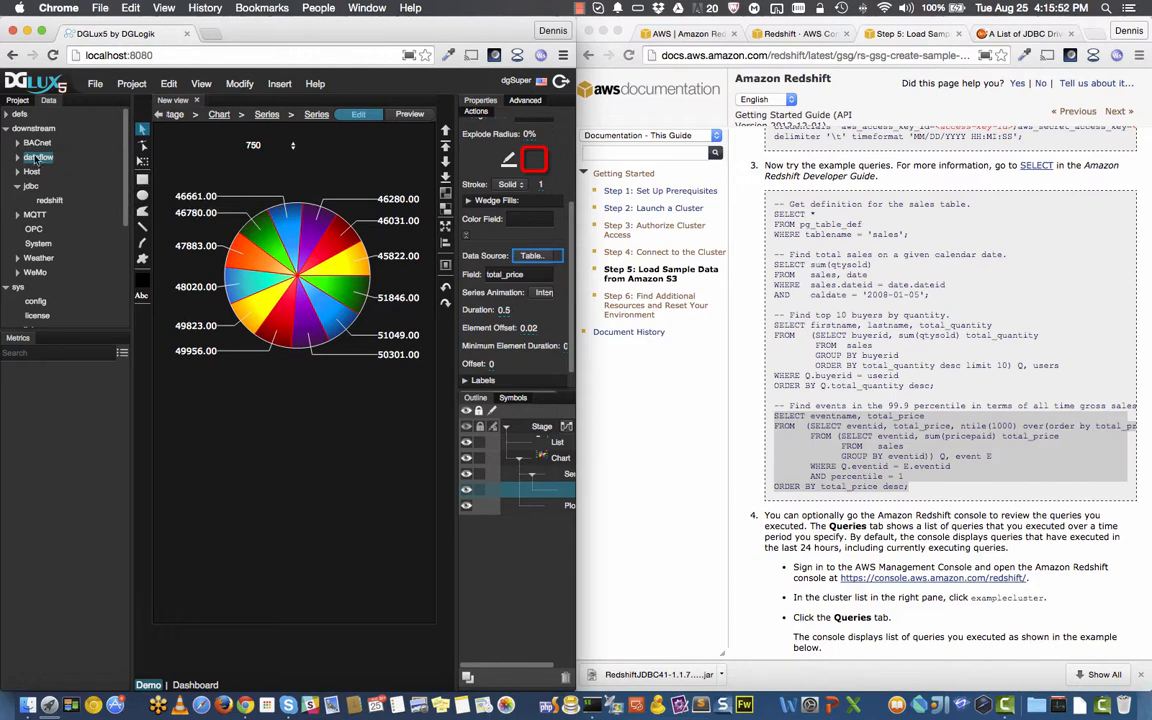
double_click(65, 173)
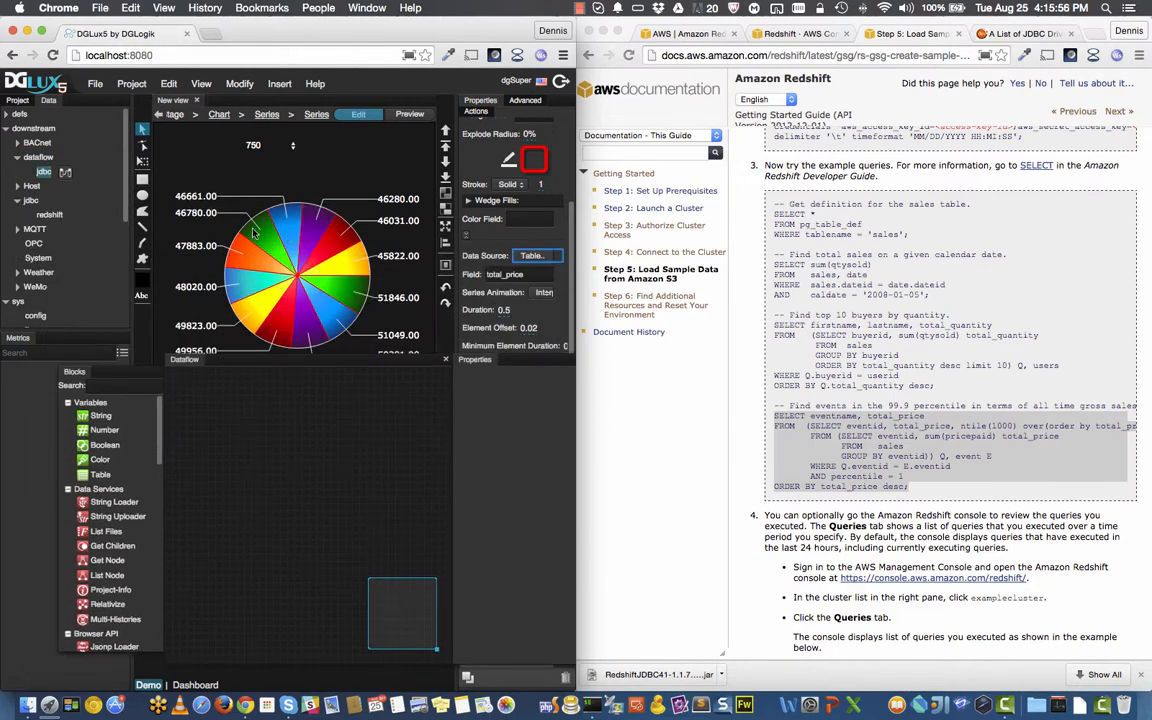
Step: Copy the sqlQuery, replace, Query and connected table blocks from the Stage dataflow into the jdbc dataflow
drag(418, 370, 354, 512)
click(160, 380)
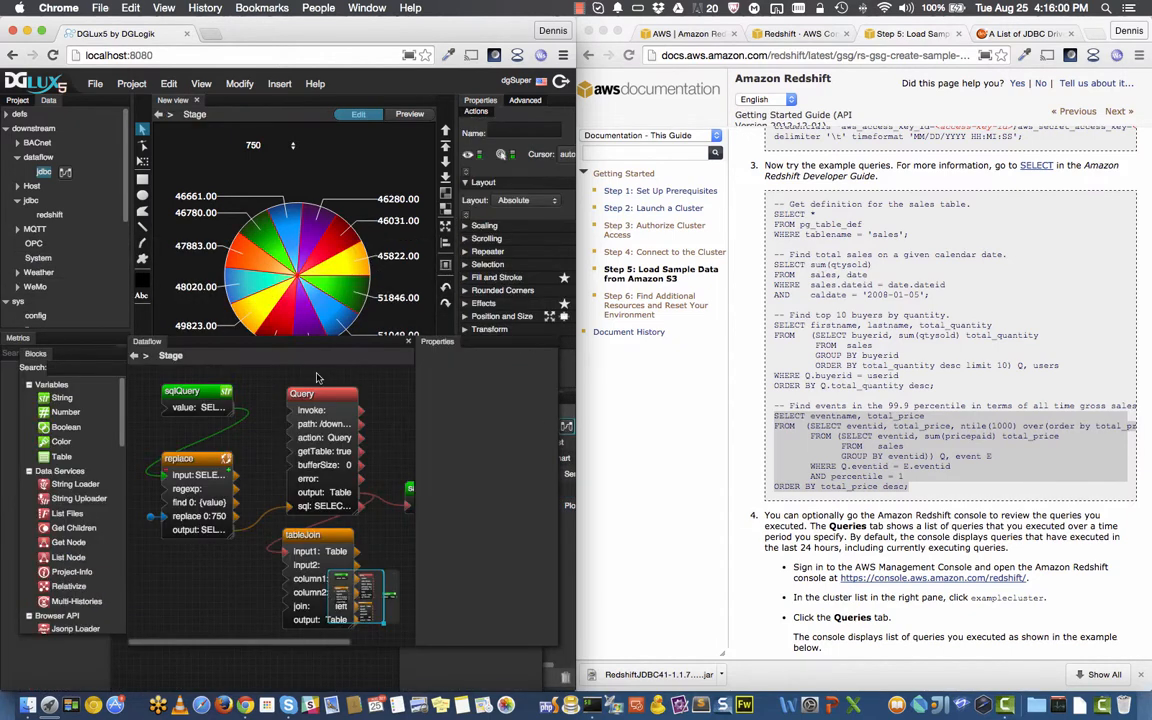
drag(158, 378, 411, 514)
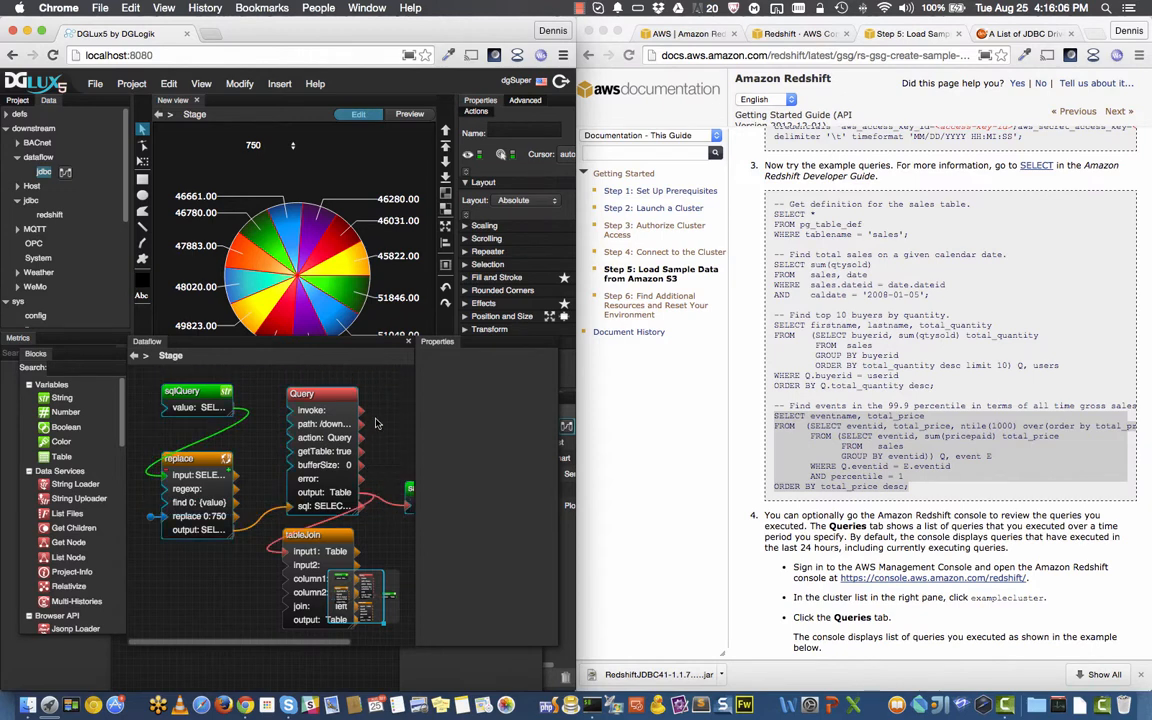
drag(409, 343, 340, 312)
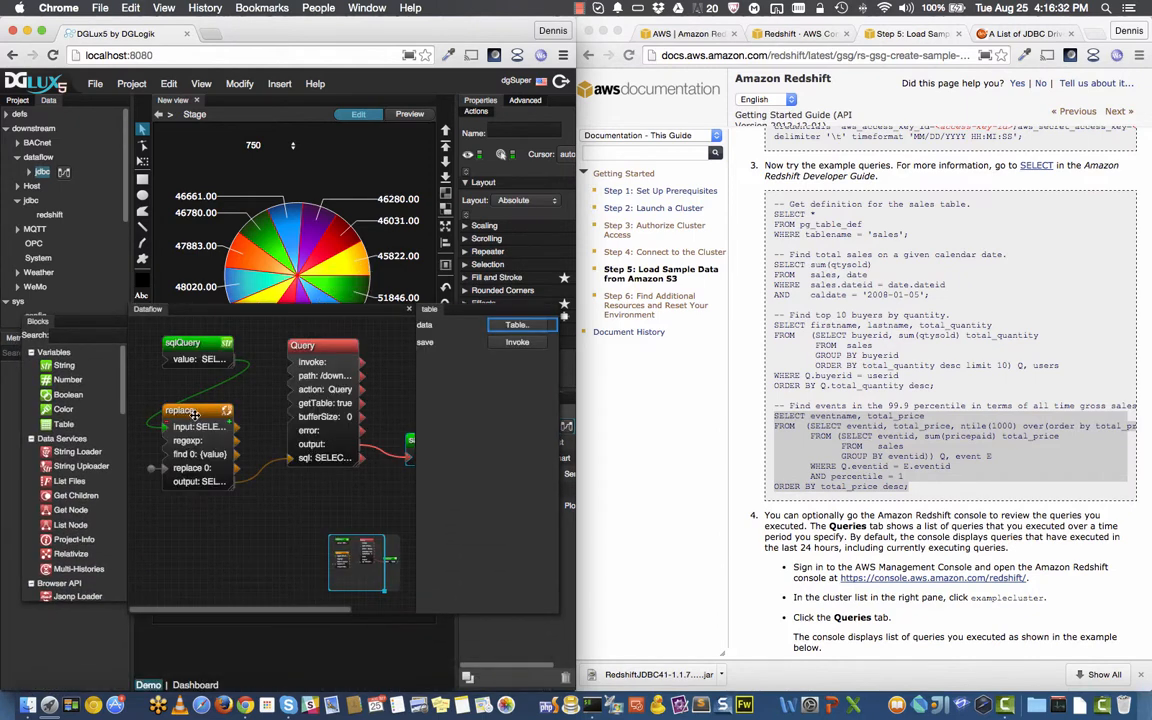
Step: Remove the binding from the replace block's replace 0 and move the replace and sqlQuery blocks slightly down
click(155, 479)
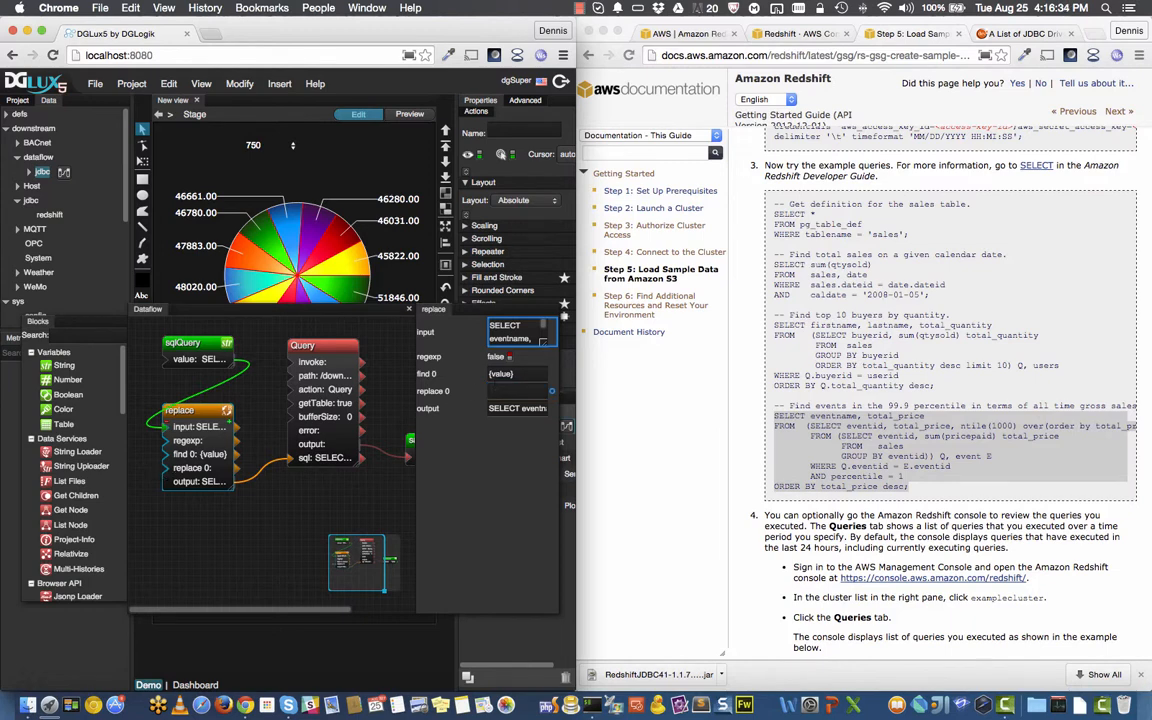
drag(195, 414, 213, 438)
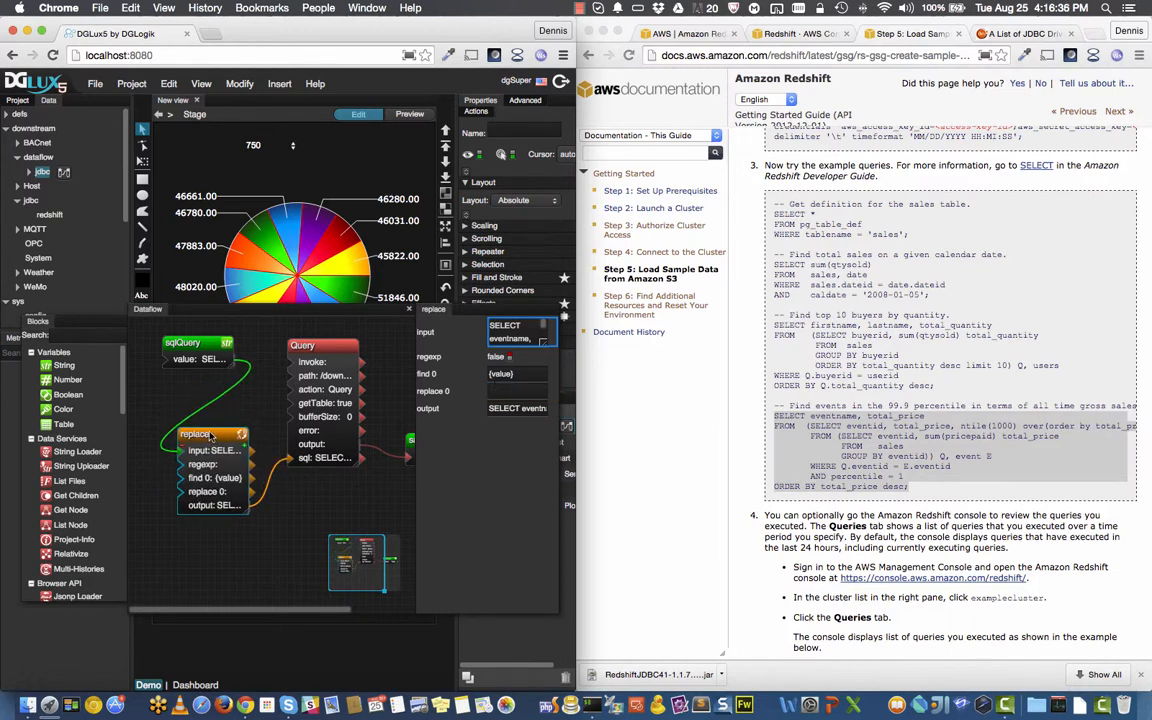
drag(192, 347, 207, 378)
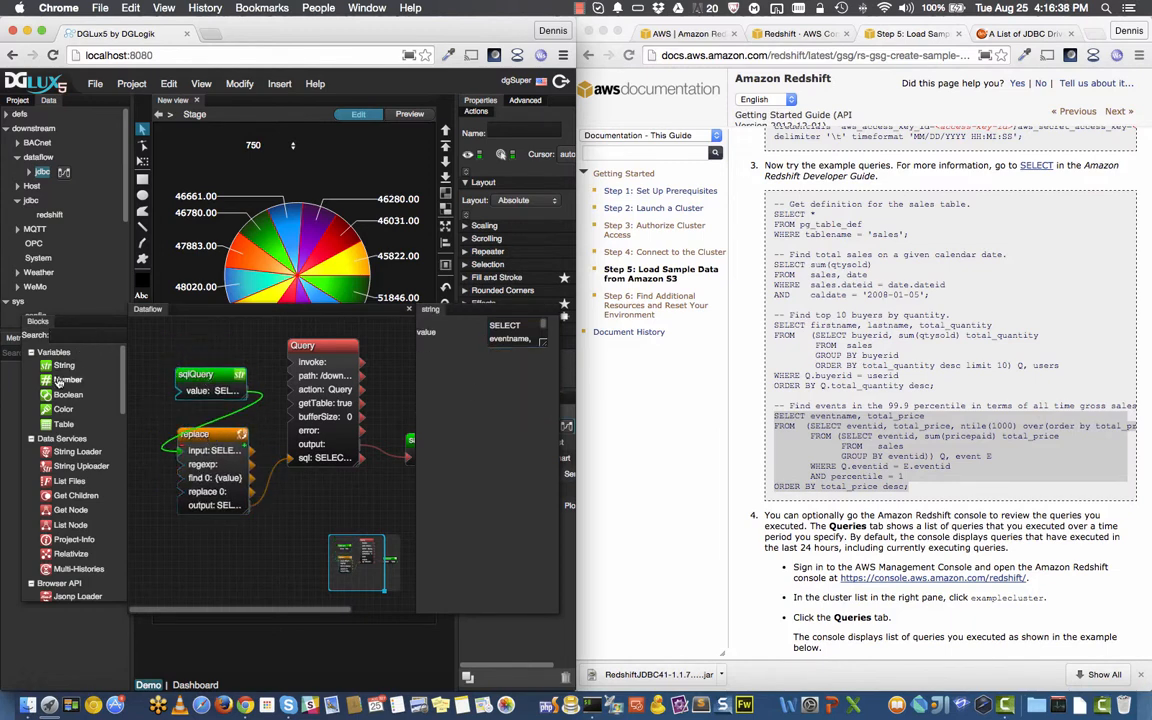
Step: Add a Number variable block above sqlQuery, name it percentile and enter 1000 as its value
drag(56, 383, 201, 334)
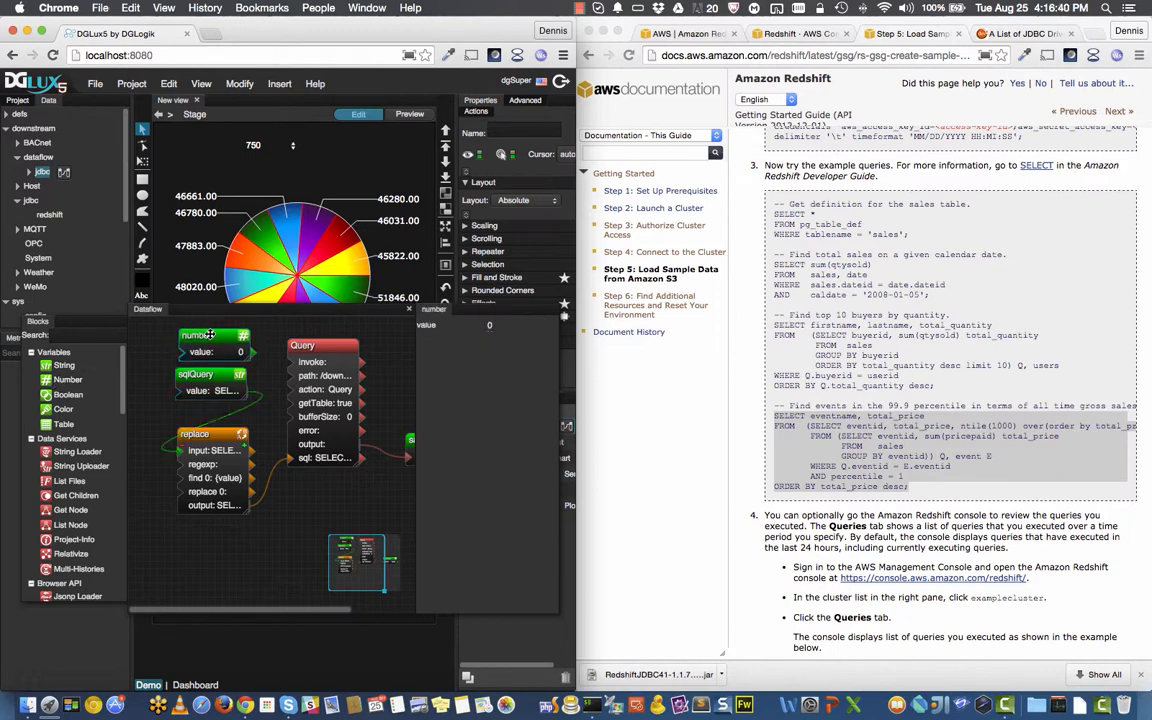
double_click(201, 334)
text(p)
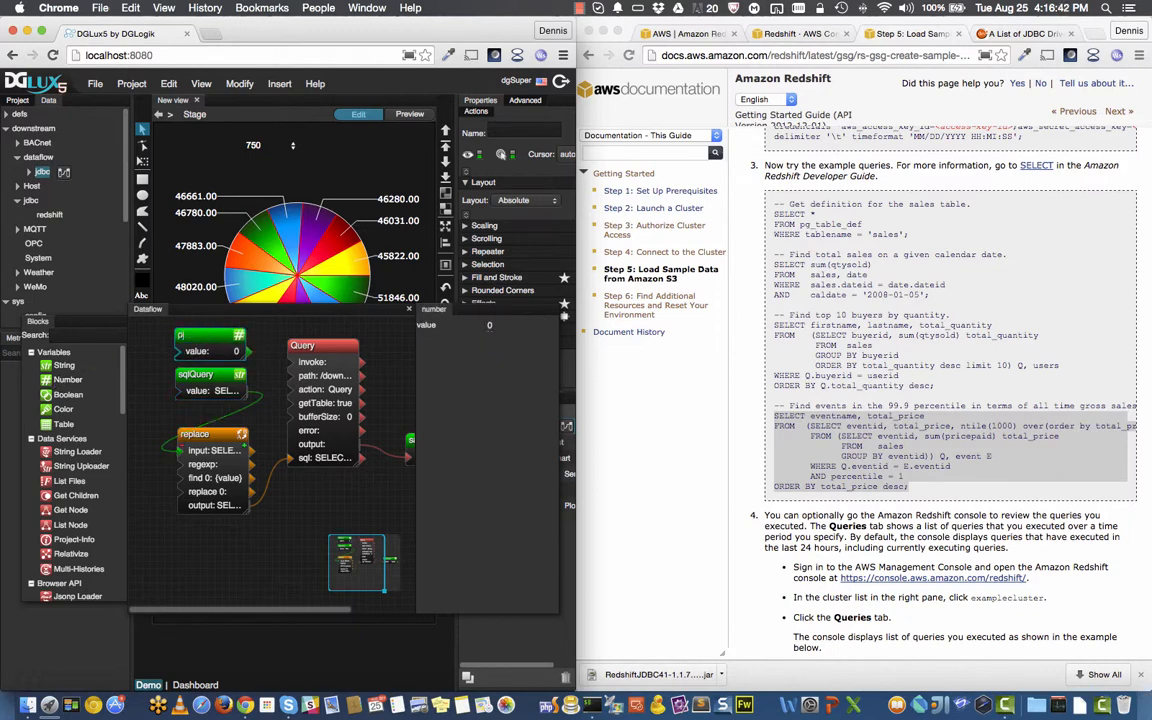
text(ercentile)
click(491, 325)
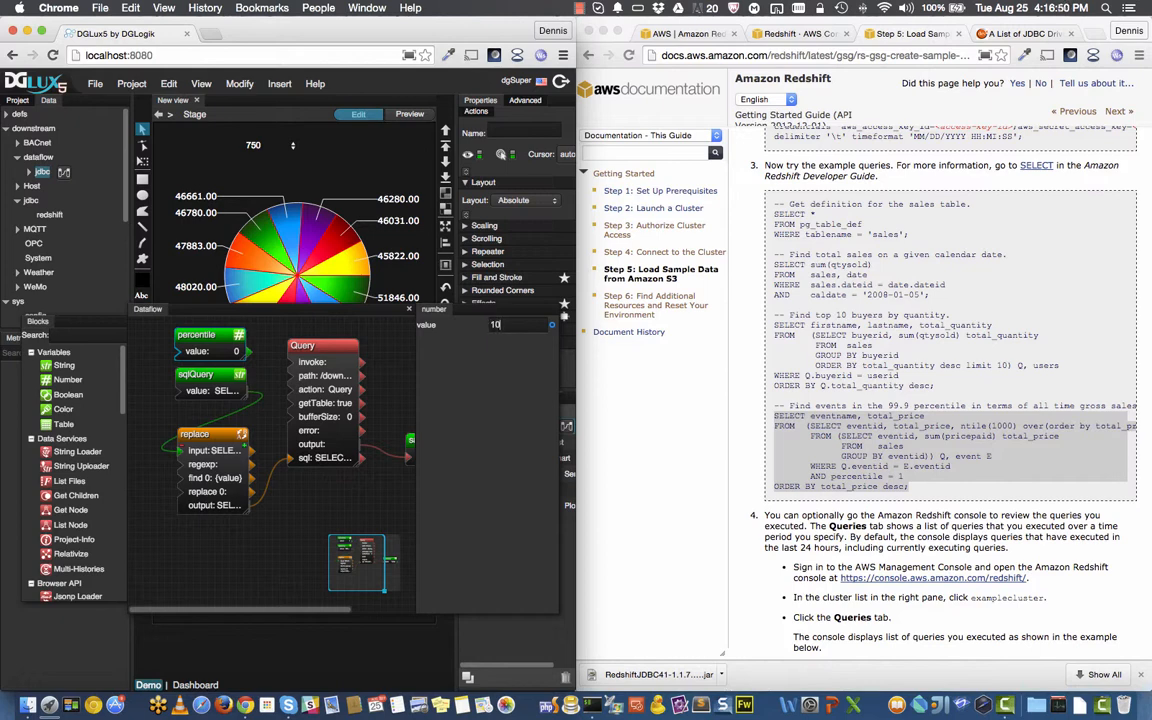
text(1000)
key(Return)
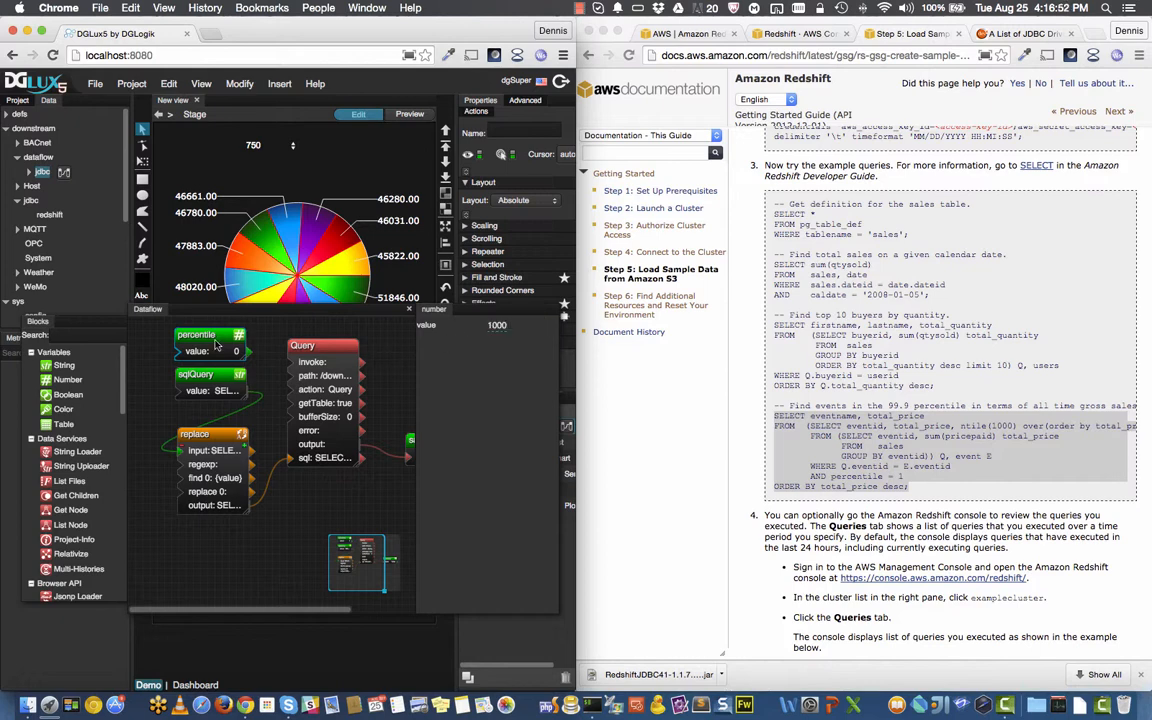
Step: Bind percentile's value to the replace block's replace 0, set percentile to 1000, and move the replace block slightly down
drag(240, 352, 185, 491)
click(212, 447)
click(195, 335)
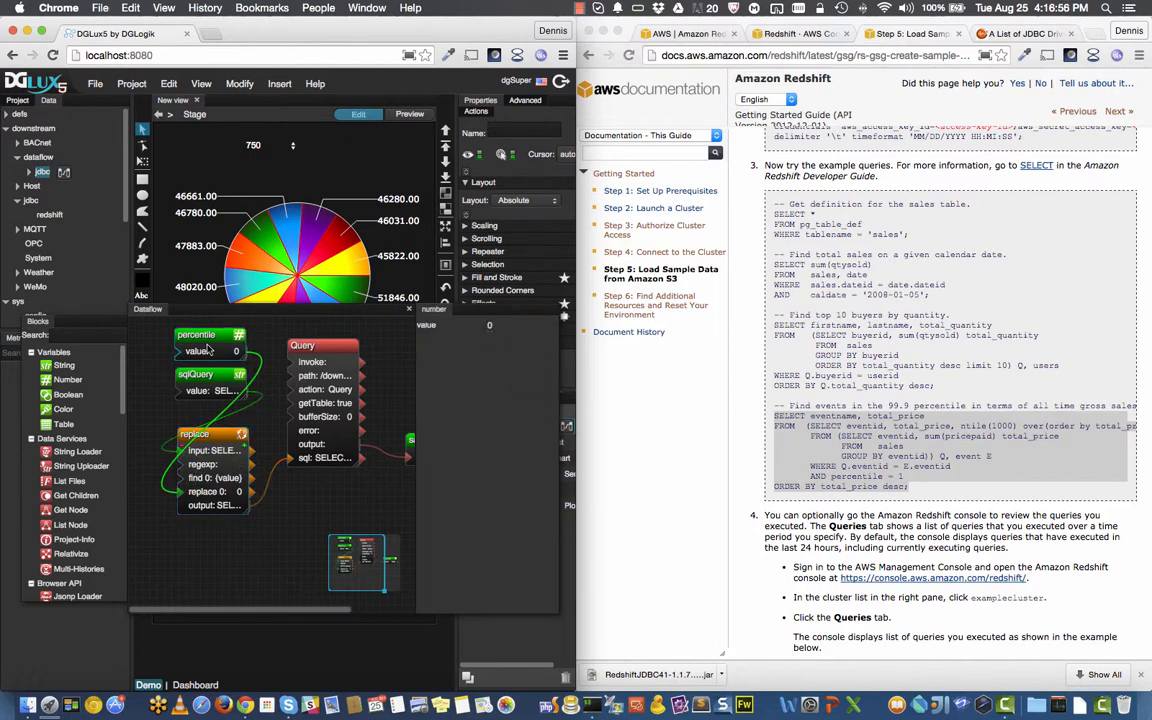
click(491, 325)
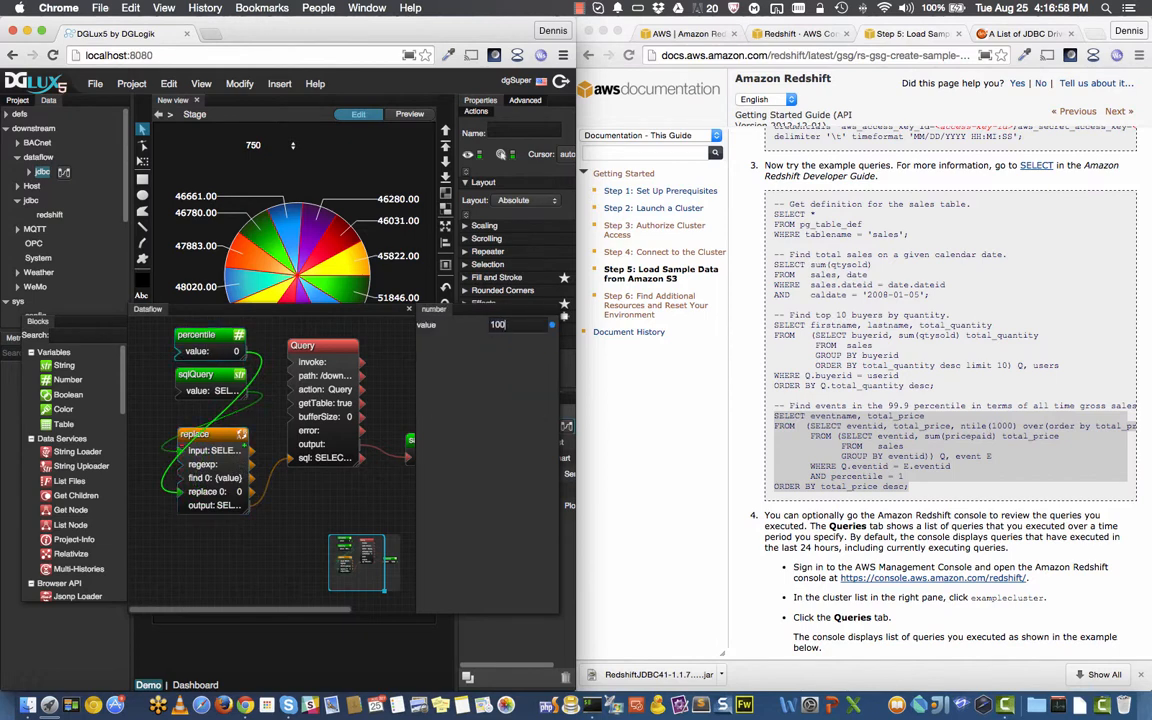
key(Return)
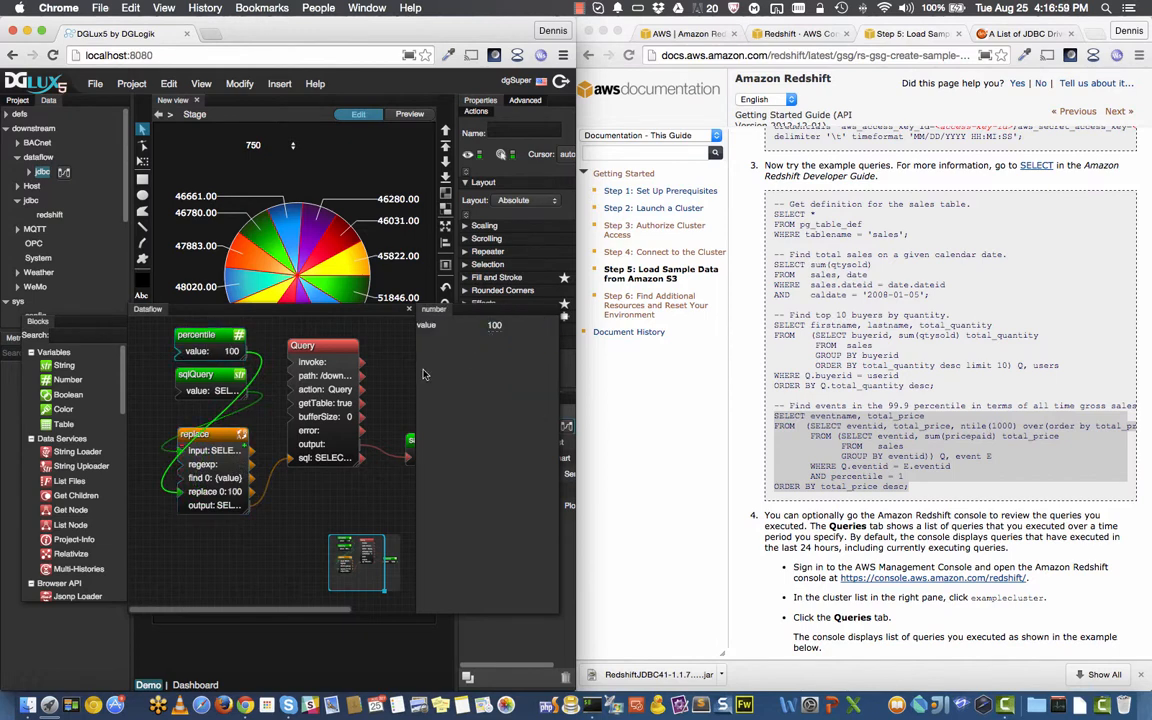
click(497, 325)
text(0)
drag(211, 439, 219, 465)
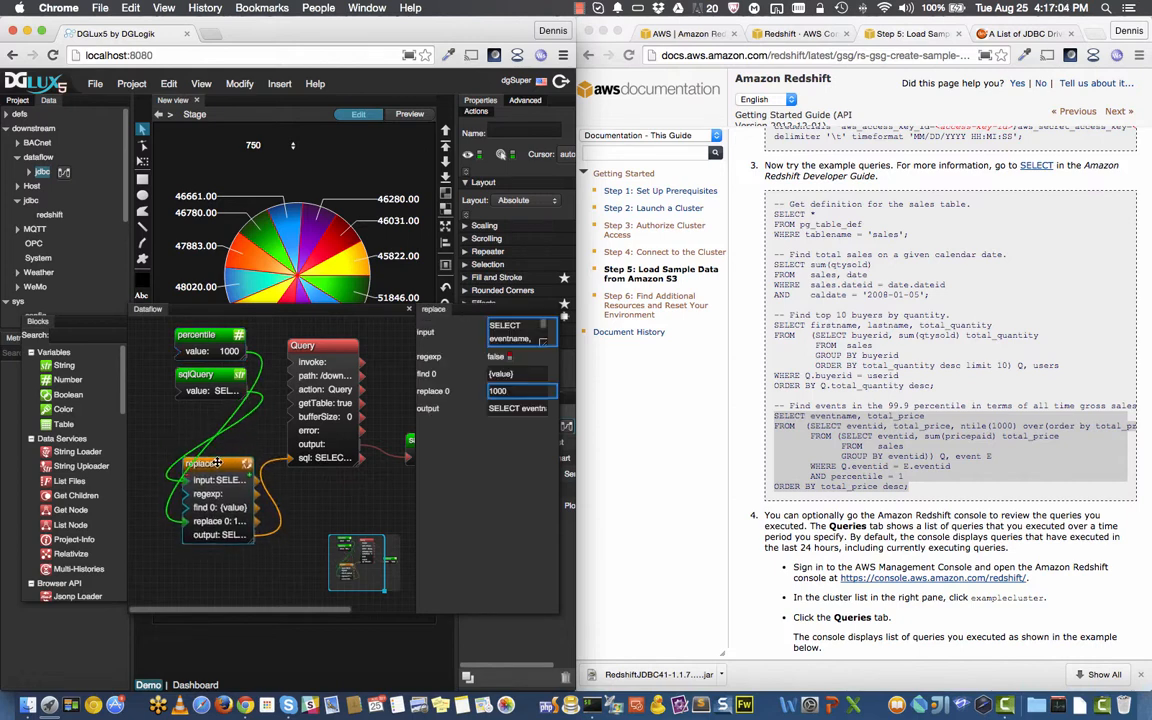
Step: Examine the rows in the salesData block's data table and close the table view
scroll(340, 440, right, 3)
click(349, 441)
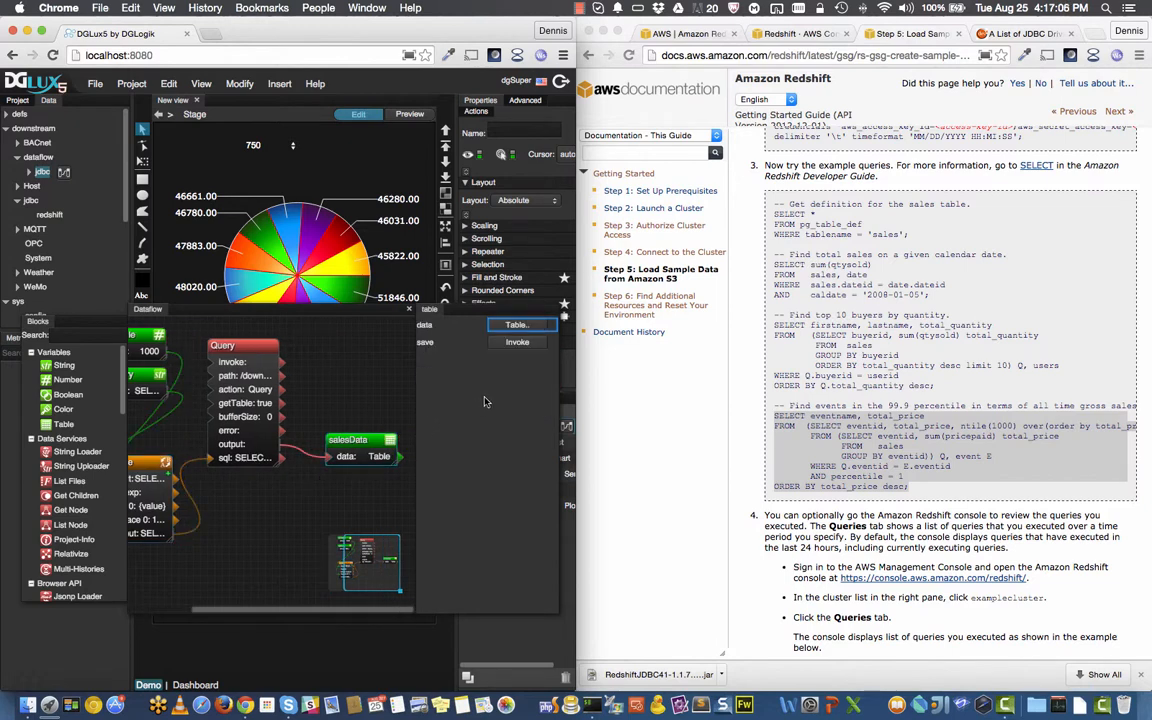
click(516, 325)
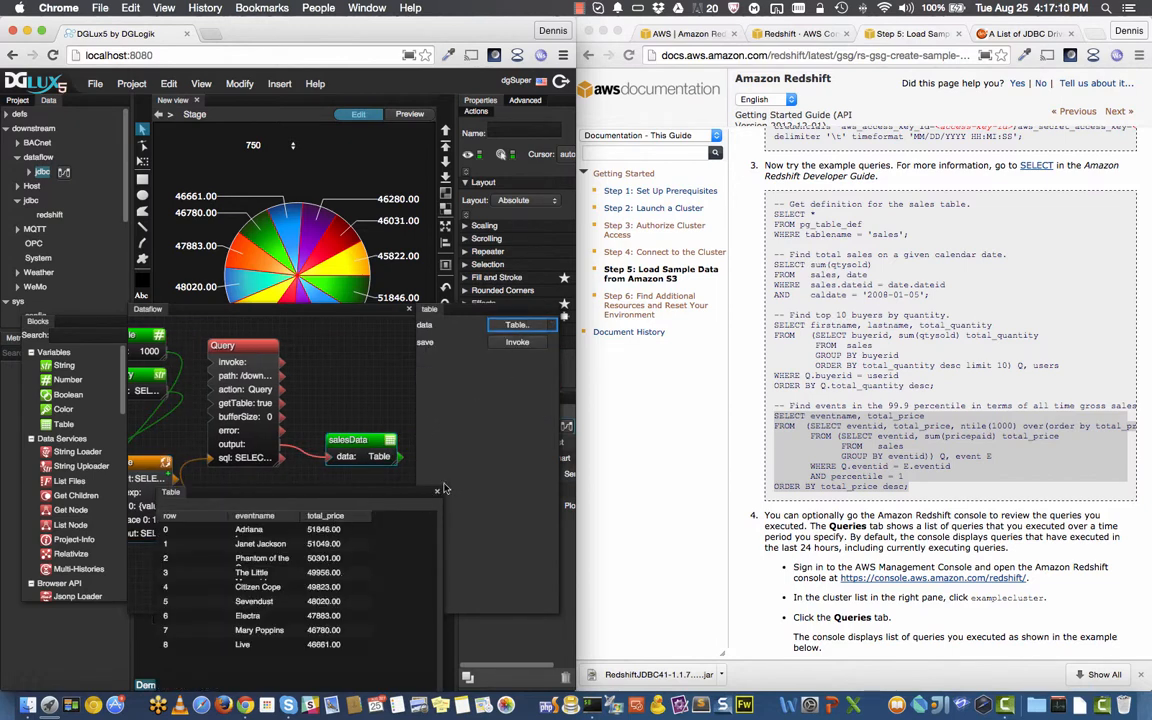
click(398, 443)
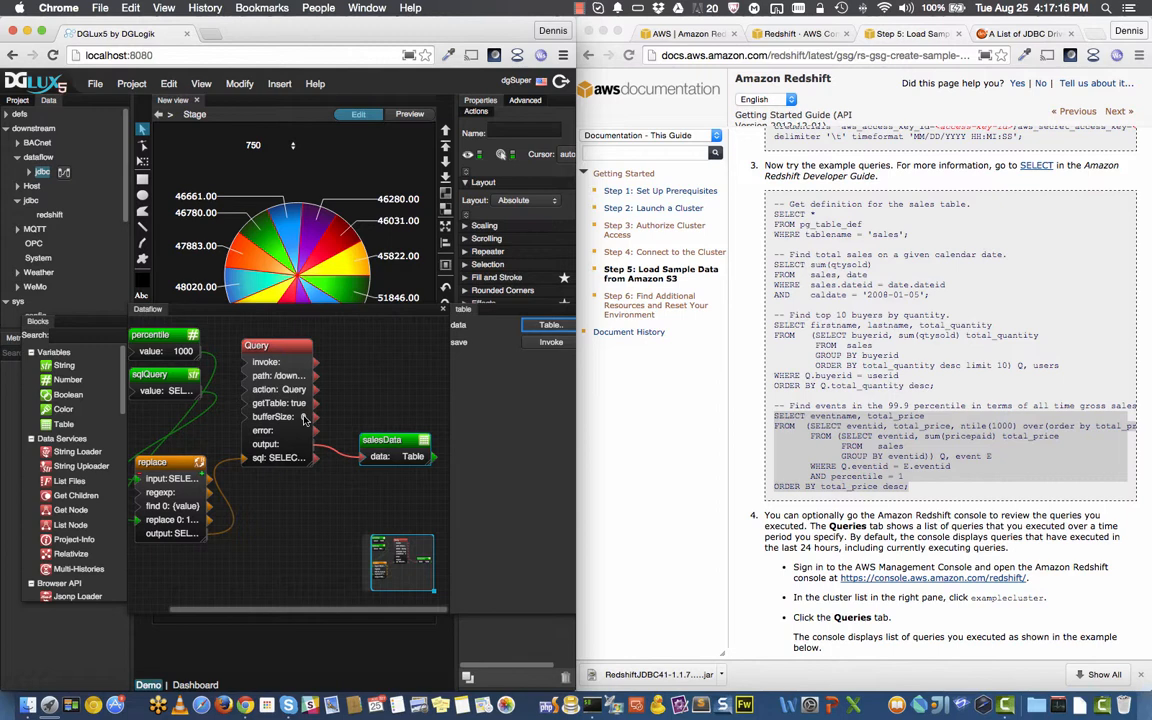
Step: Add an Aggregation block above salesData and connect salesData's data to the aggregation's input
text(agg)
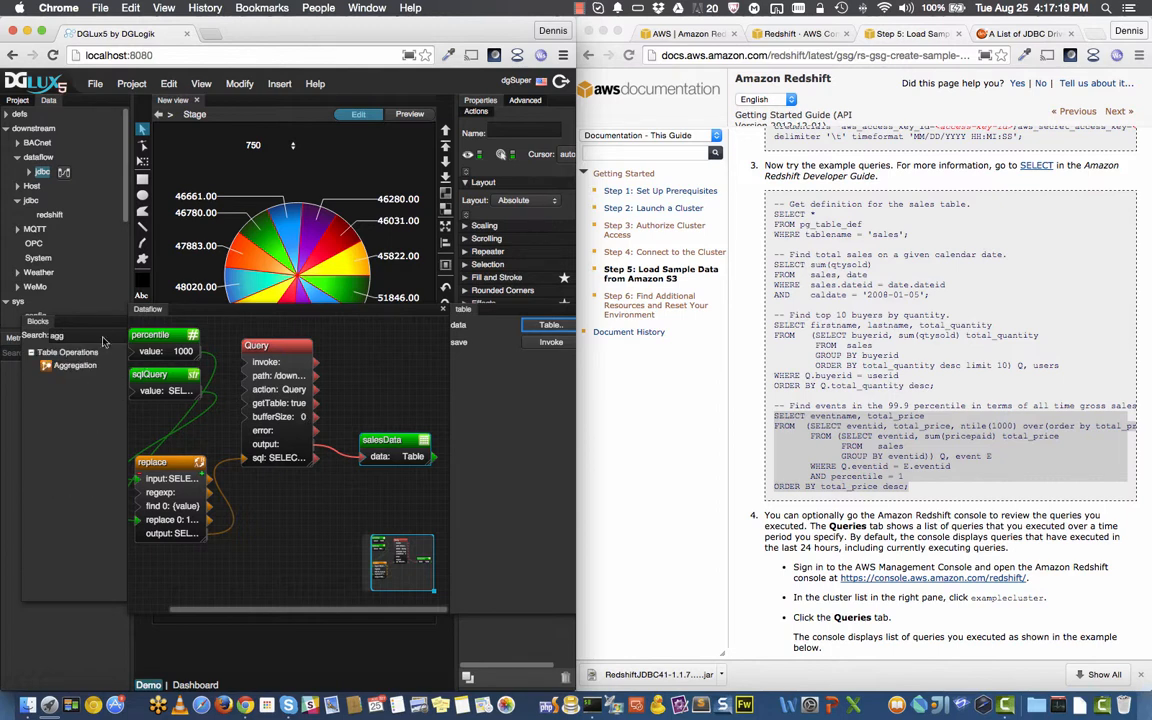
drag(75, 365, 379, 350)
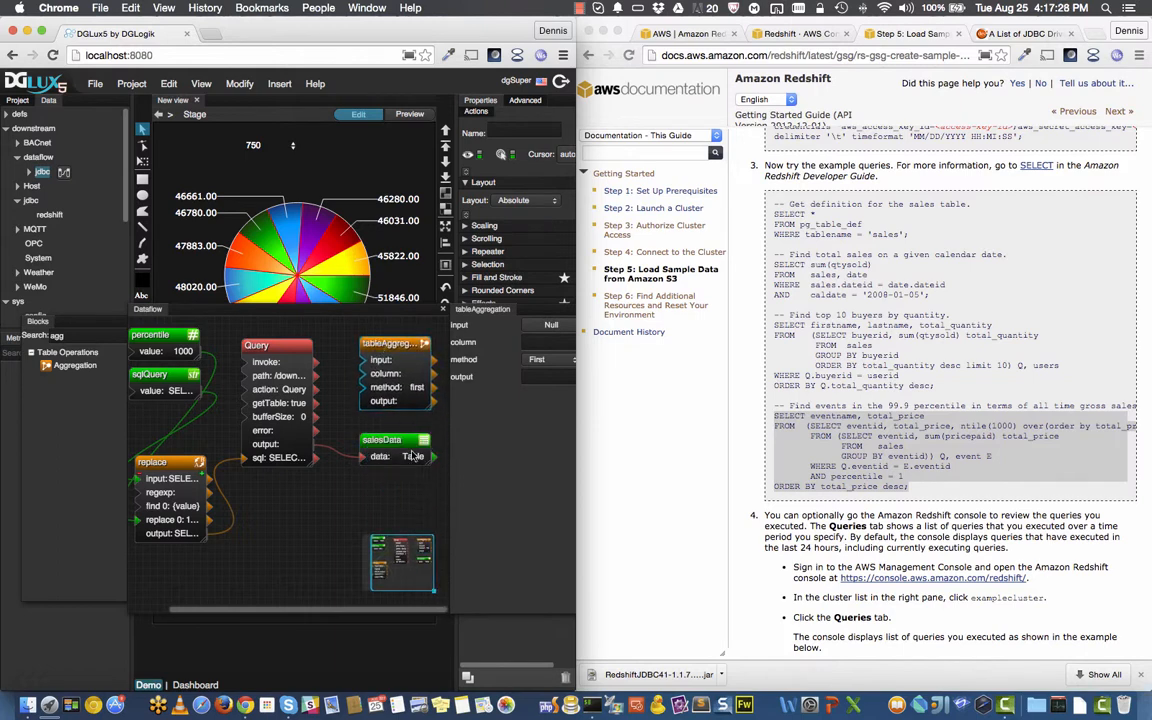
drag(375, 412, 390, 348)
click(391, 346)
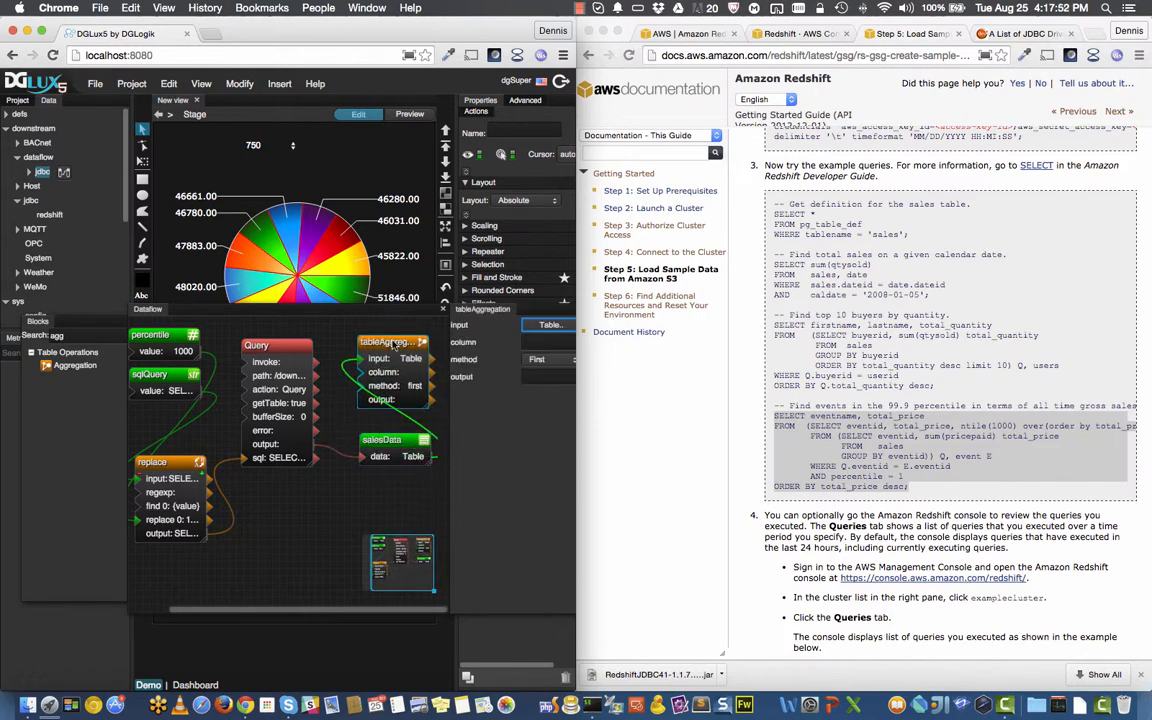
Step: Check the aggregation's input table, set its column to total_price and its method to Sum
click(413, 456)
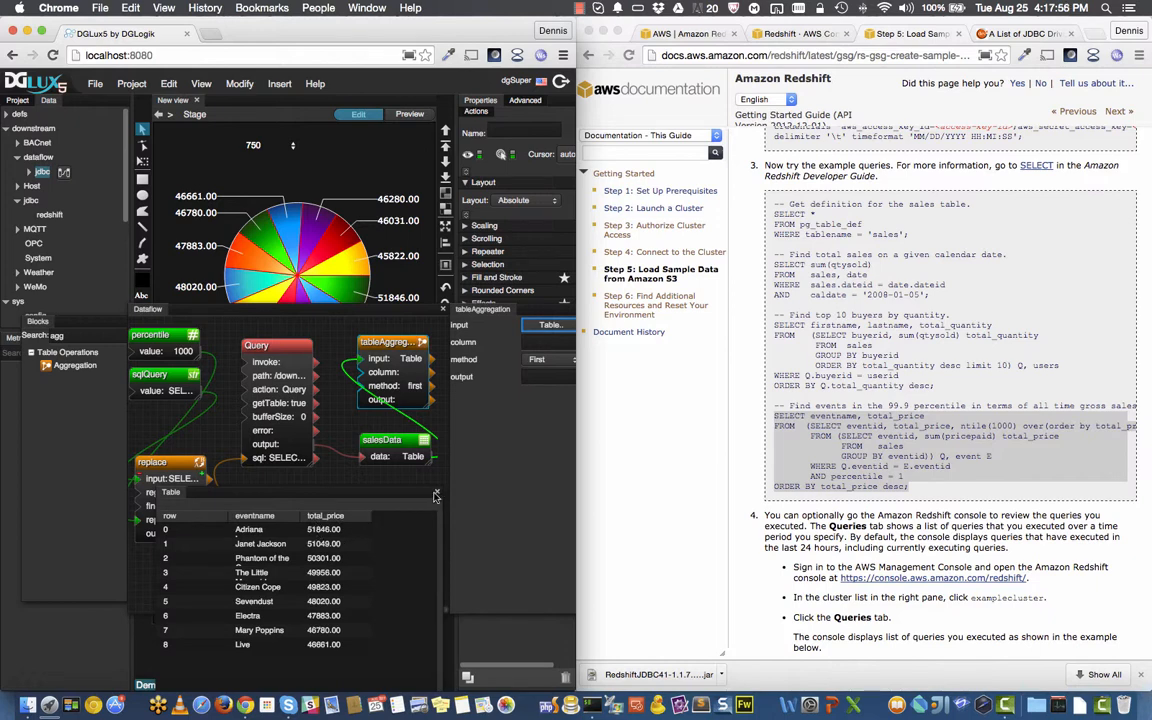
click(545, 342)
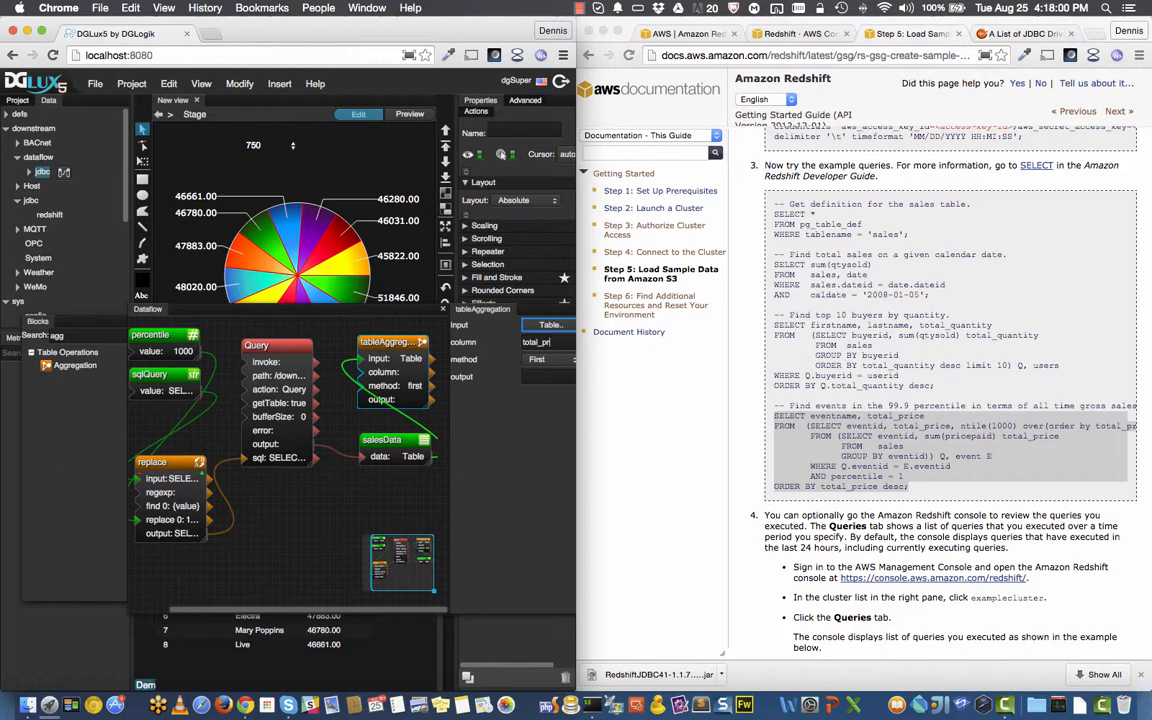
key(Return)
click(537, 360)
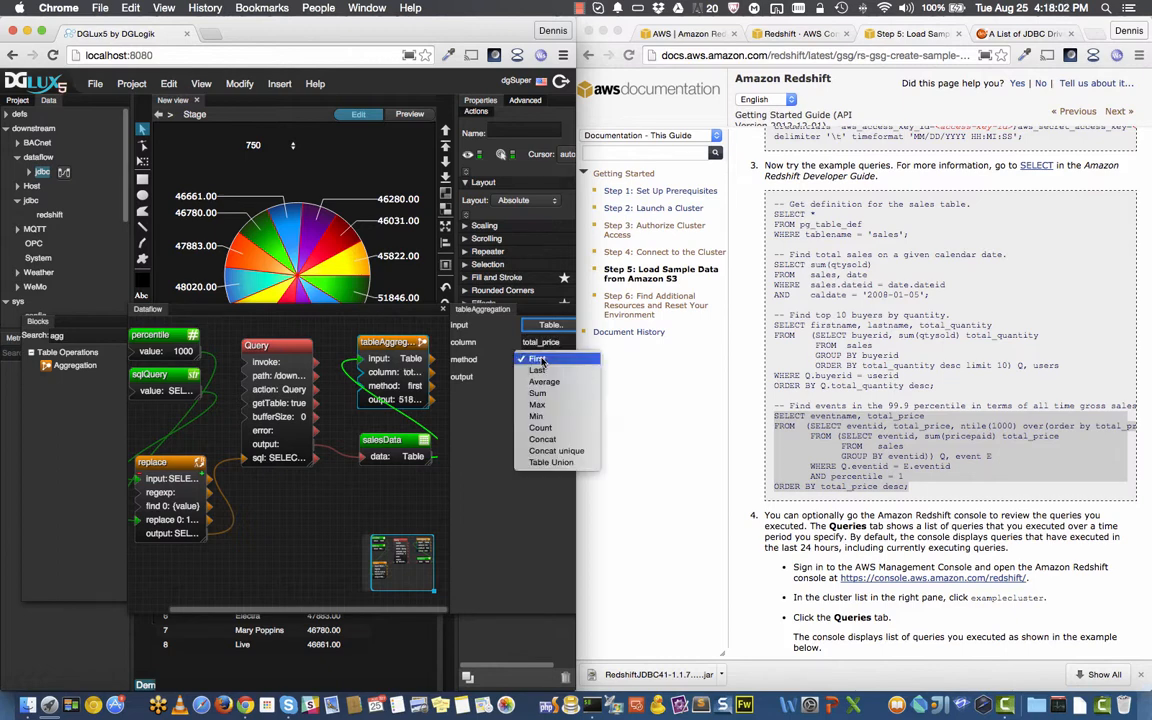
click(537, 393)
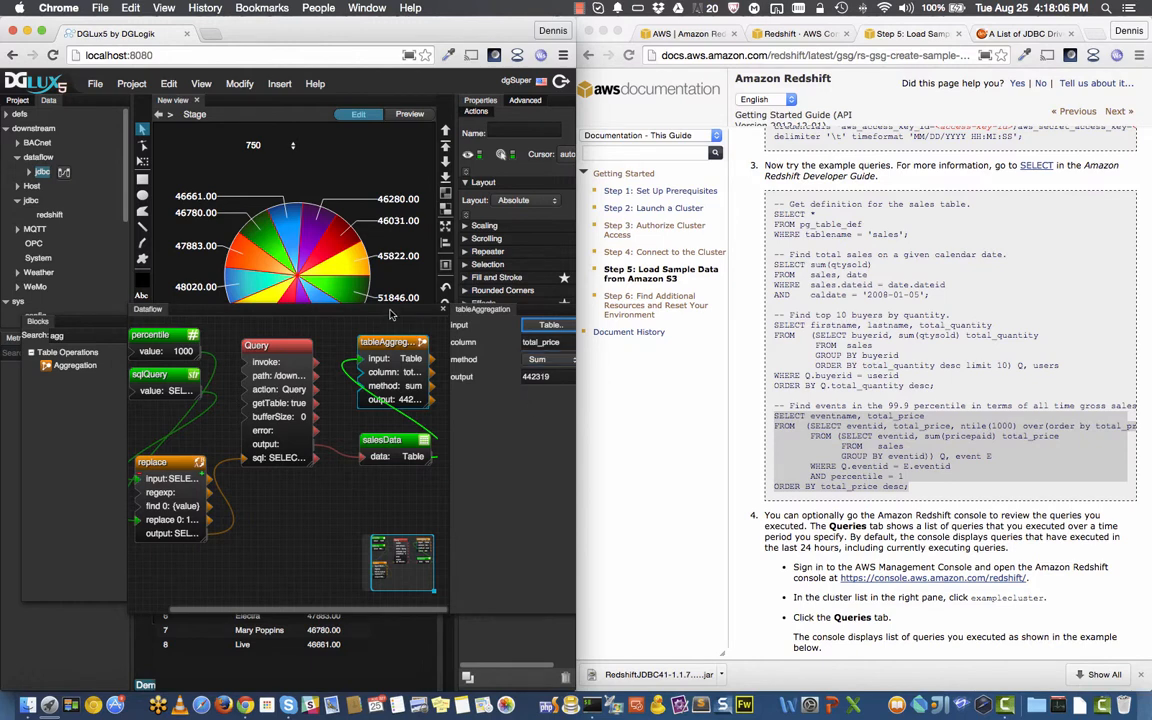
Step: Add a Number variable block below salesData and bind the tableAggregation output to its value
drag(356, 300, 324, 290)
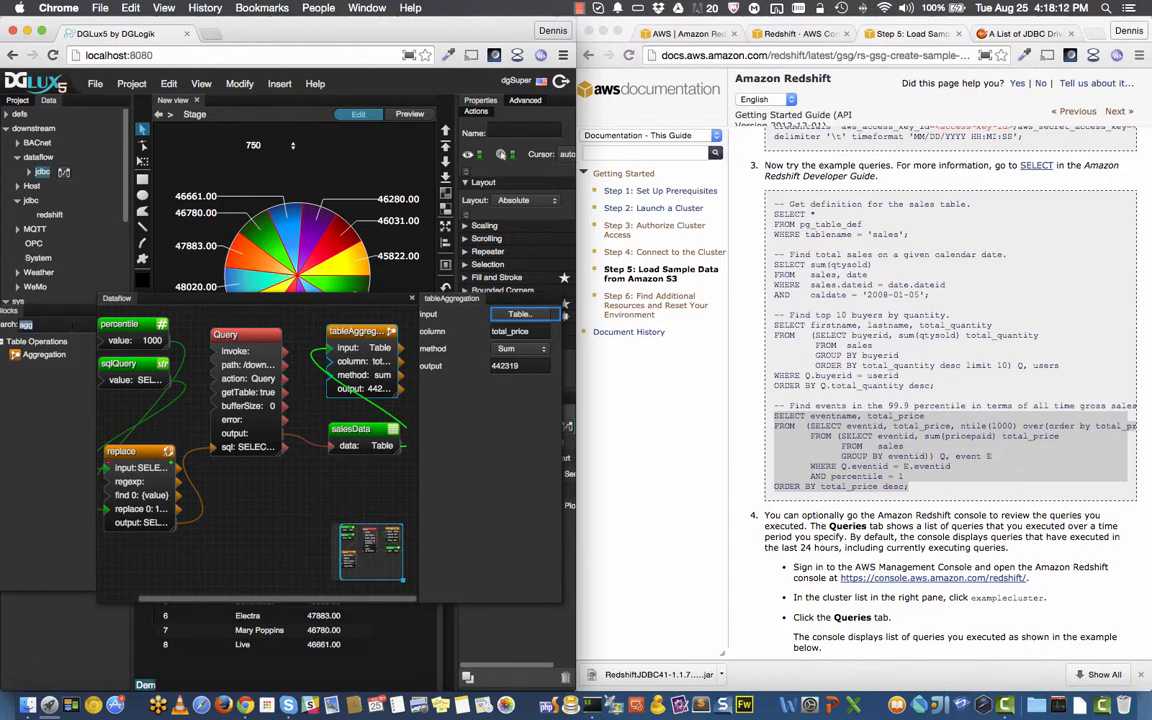
key(BackSpace)
drag(37, 368, 350, 467)
click(348, 467)
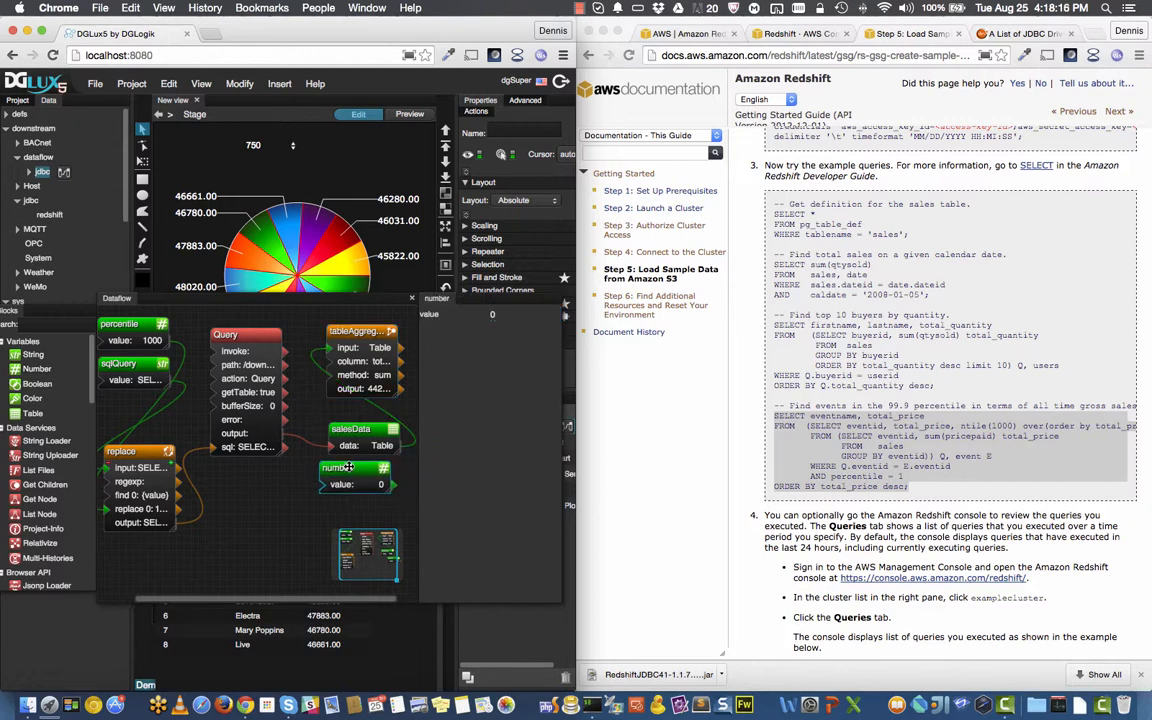
drag(350, 388, 355, 489)
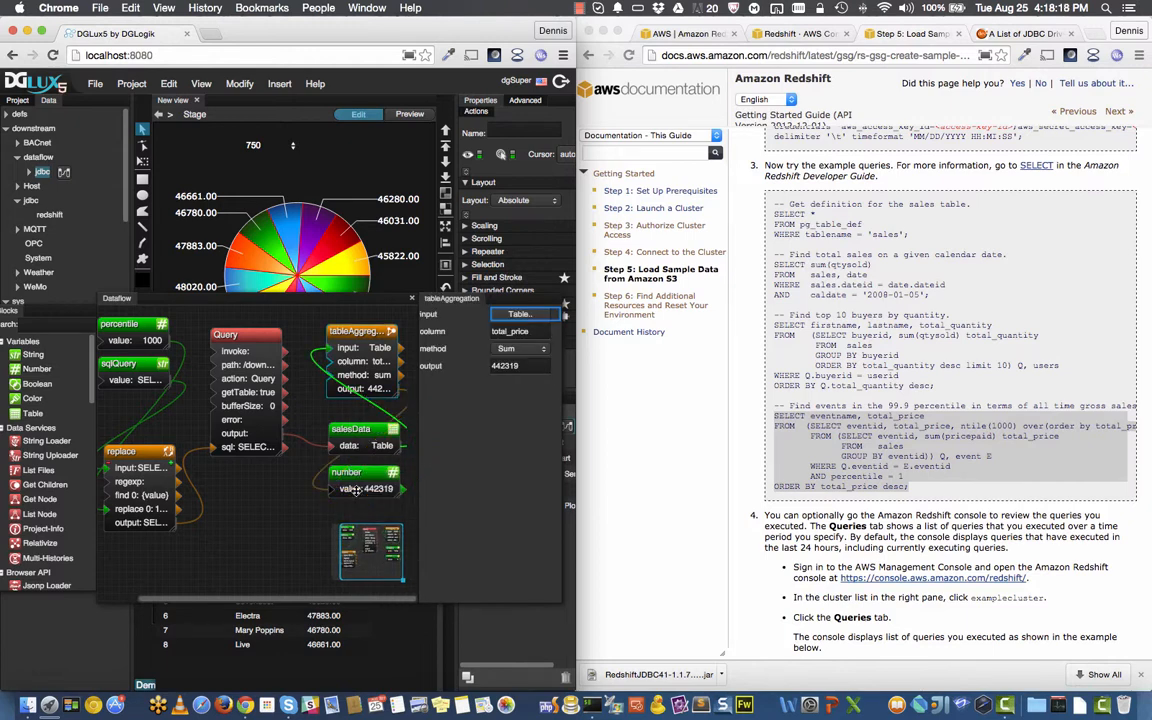
Step: Rename the number block below salesData as sumOutput and close the jdbc dataflow
click(347, 473)
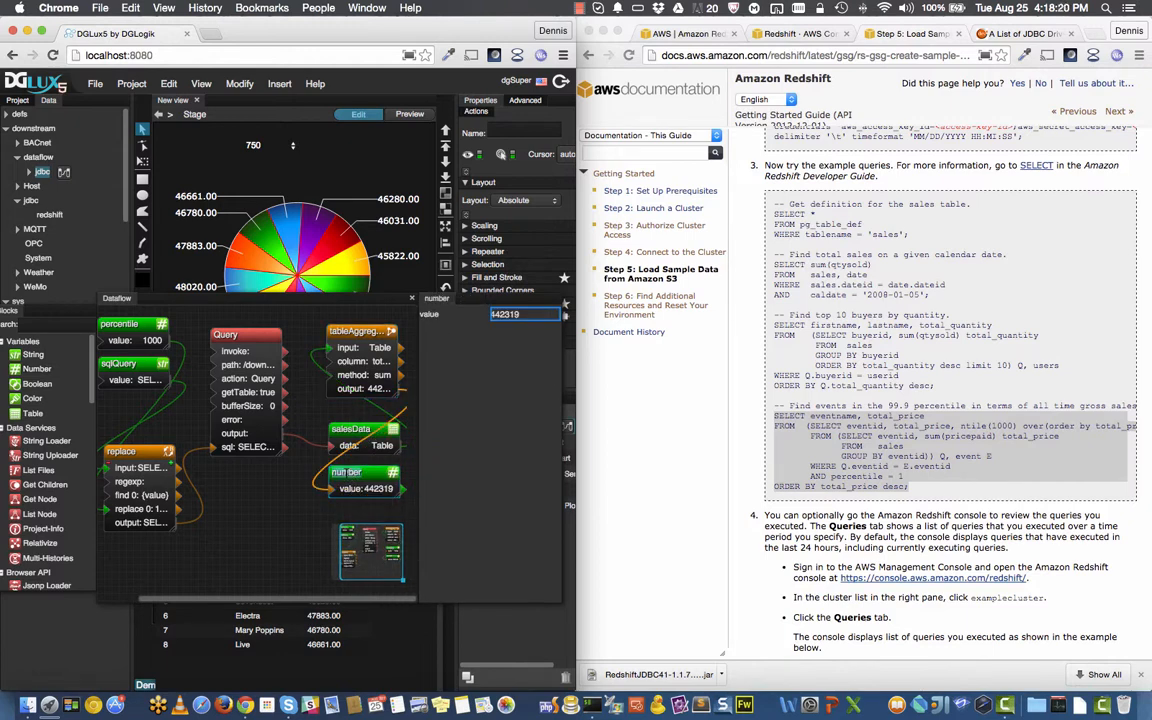
text(sumOutput)
double_click(368, 472)
click(343, 356)
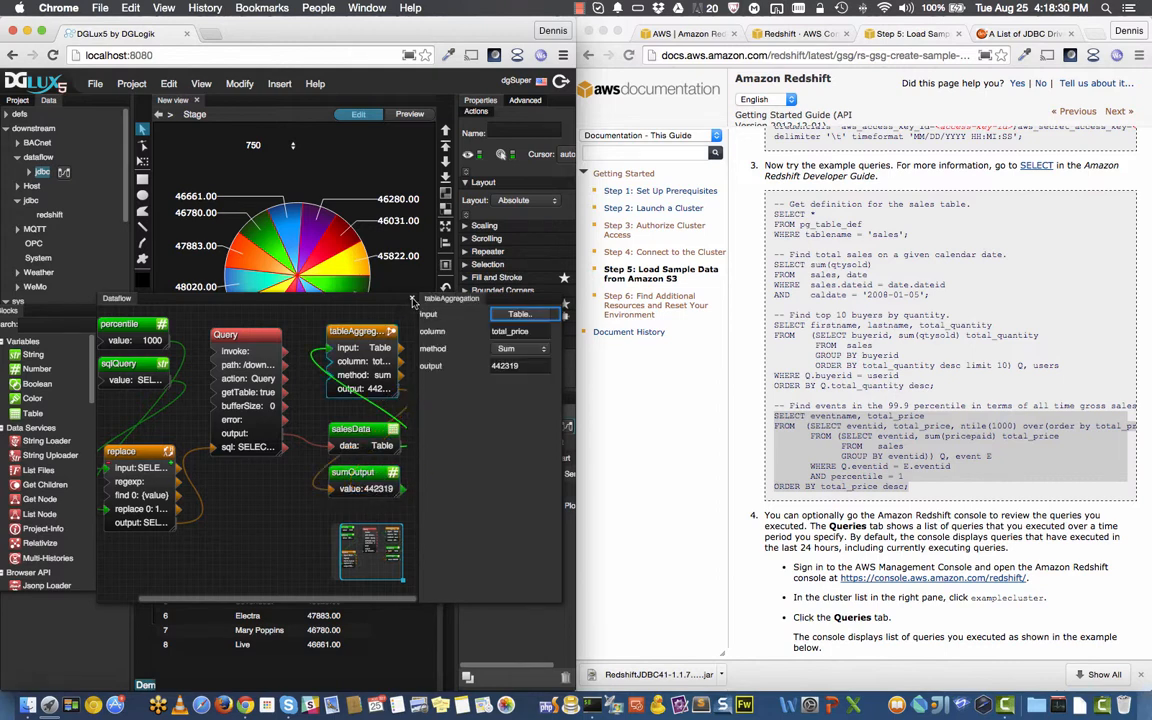
click(413, 300)
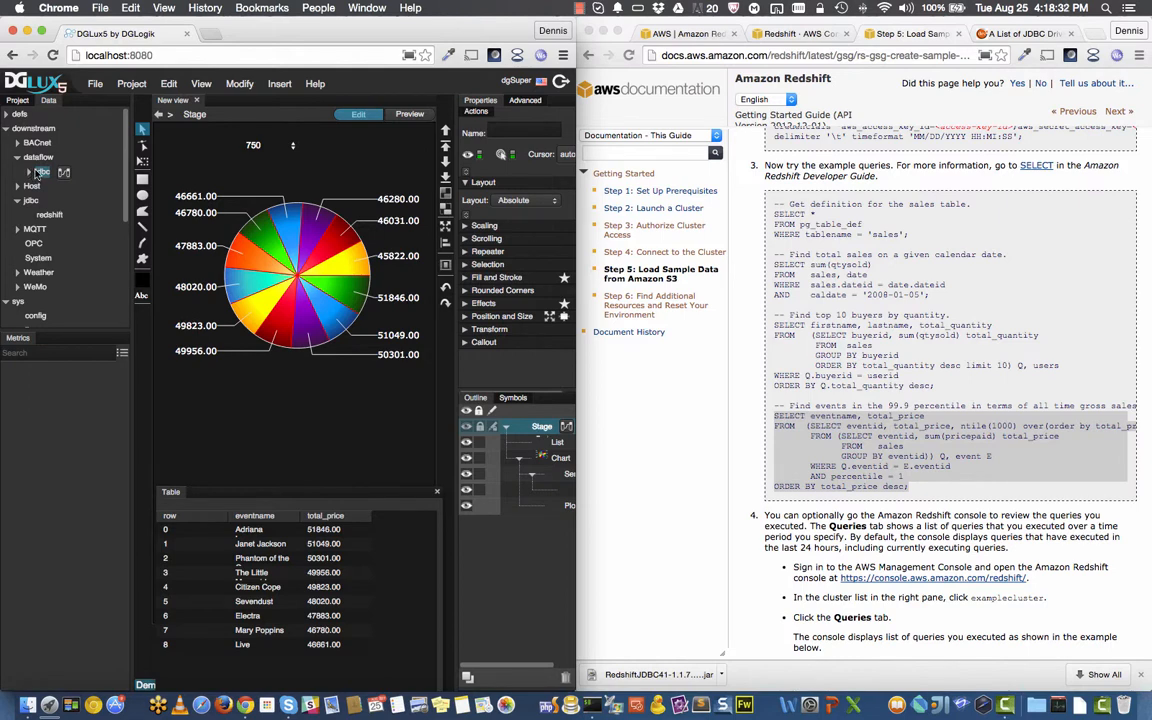
Step: Expand the jdbc dataflow node, display sumOutput's metrics and close the open table window
click(30, 172)
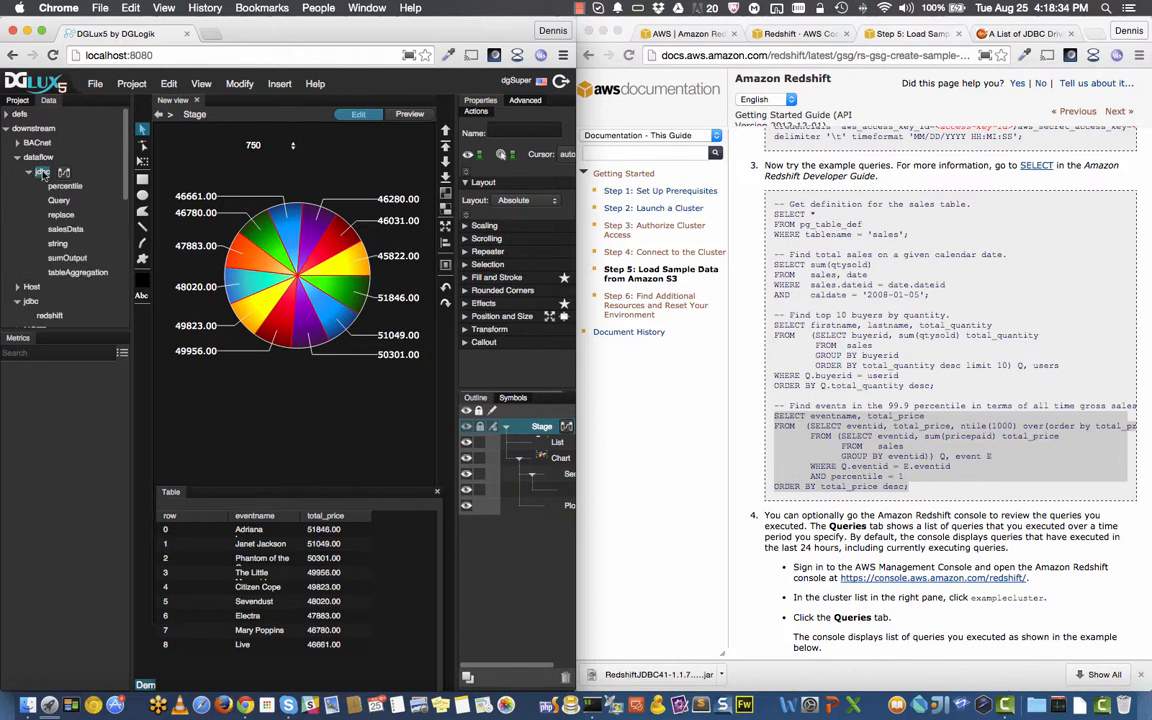
click(64, 259)
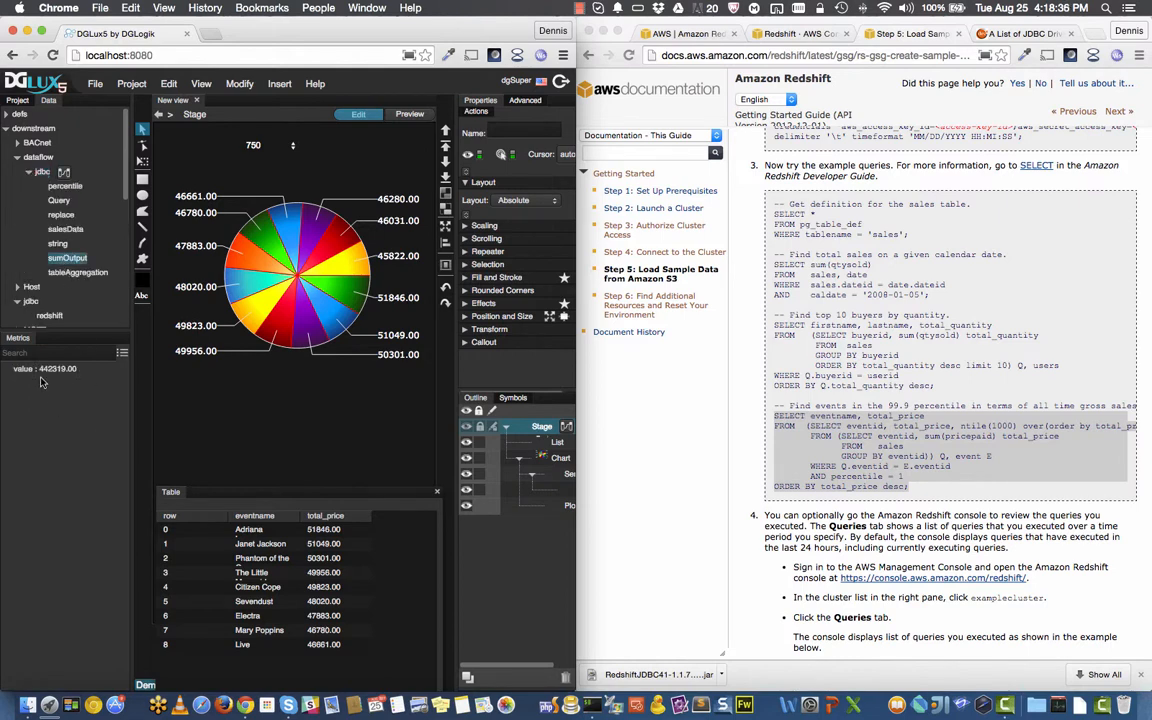
click(437, 492)
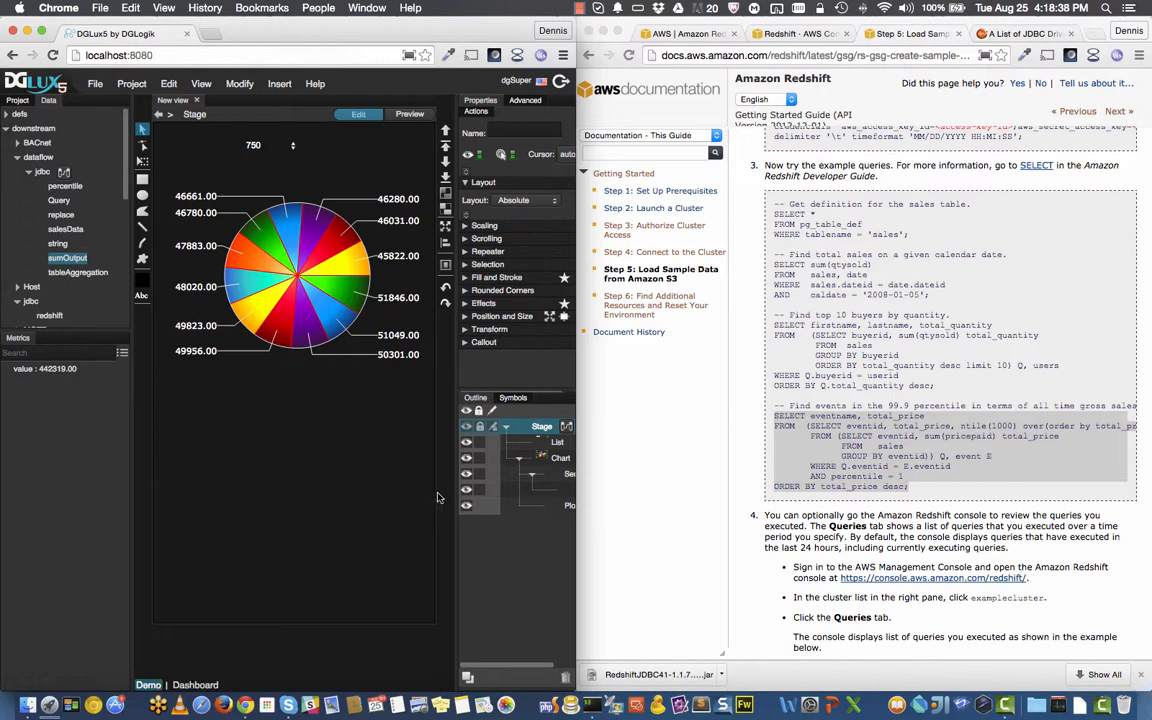
Step: Close the chart view and insert a Text element near the upper part of a blank new view
click(197, 102)
right_click(205, 199)
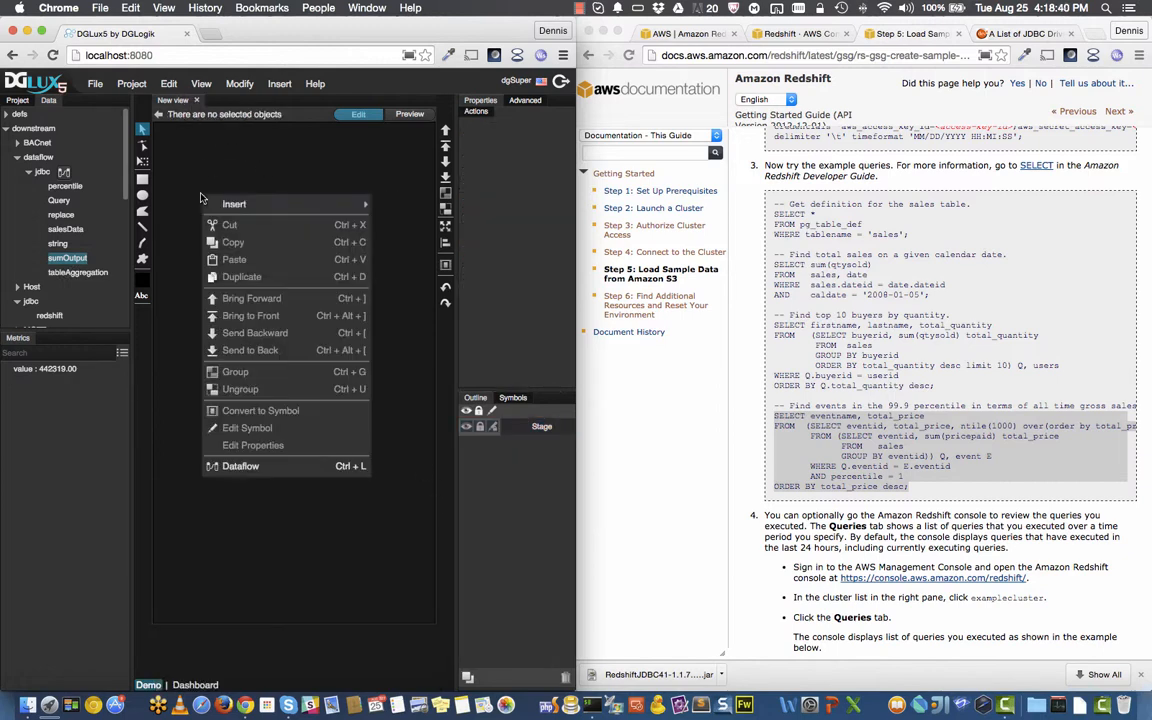
mouse_move(268, 203)
mouse_move(421, 209)
click(470, 208)
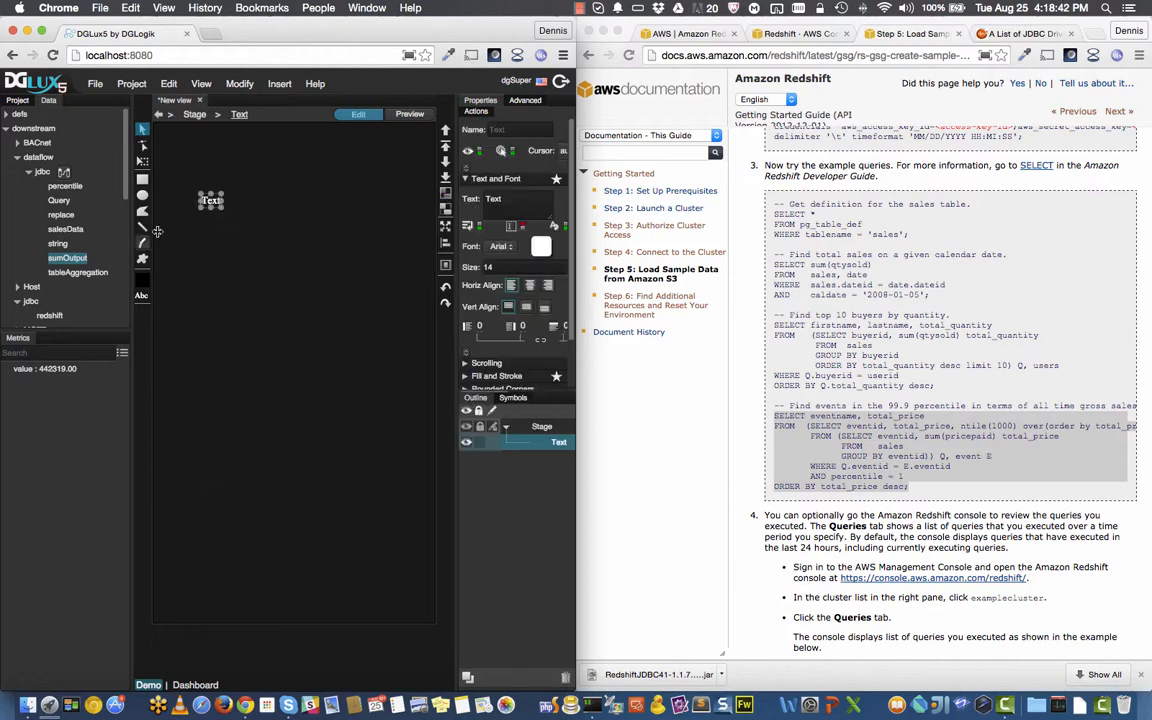
Step: Bind the Text element's text property to the value metric of sumOutput
drag(67, 262, 504, 206)
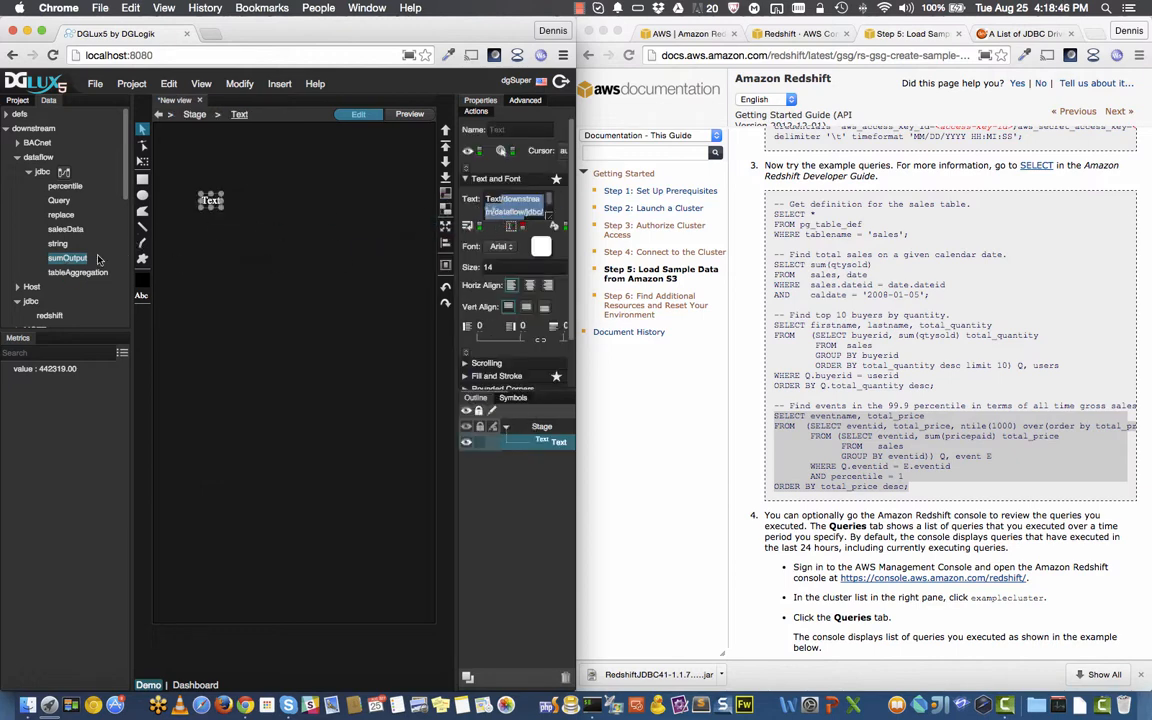
drag(38, 369, 495, 210)
click(414, 480)
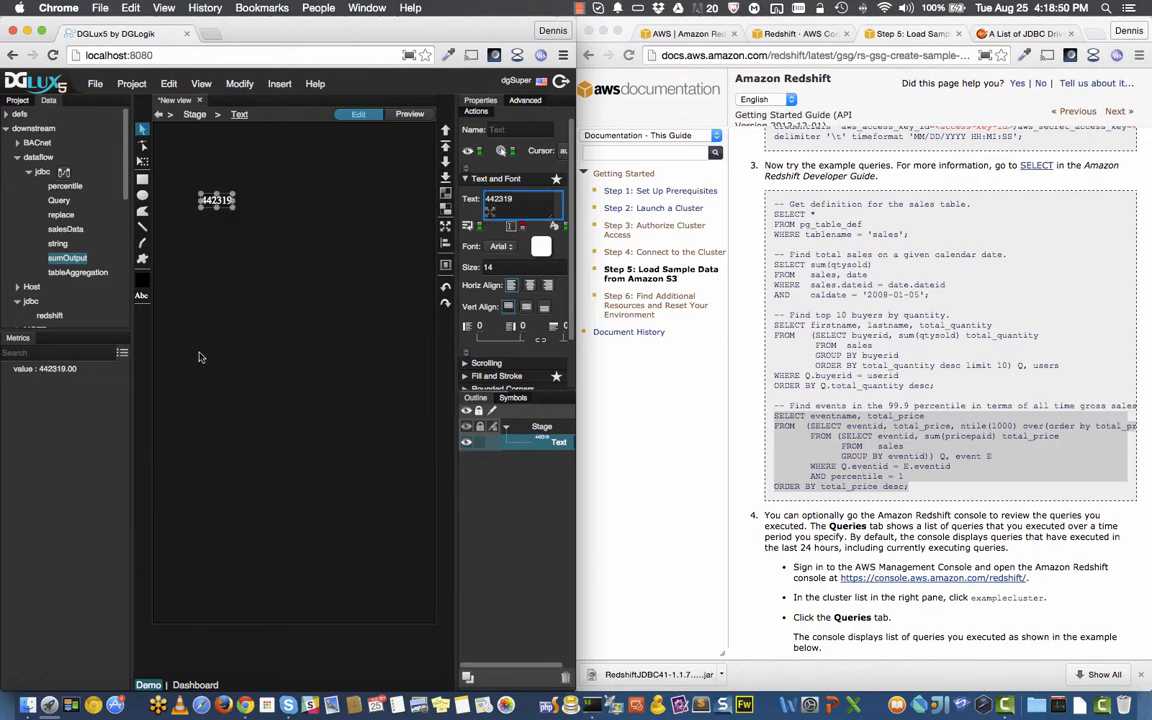
click(63, 186)
right_click(62, 370)
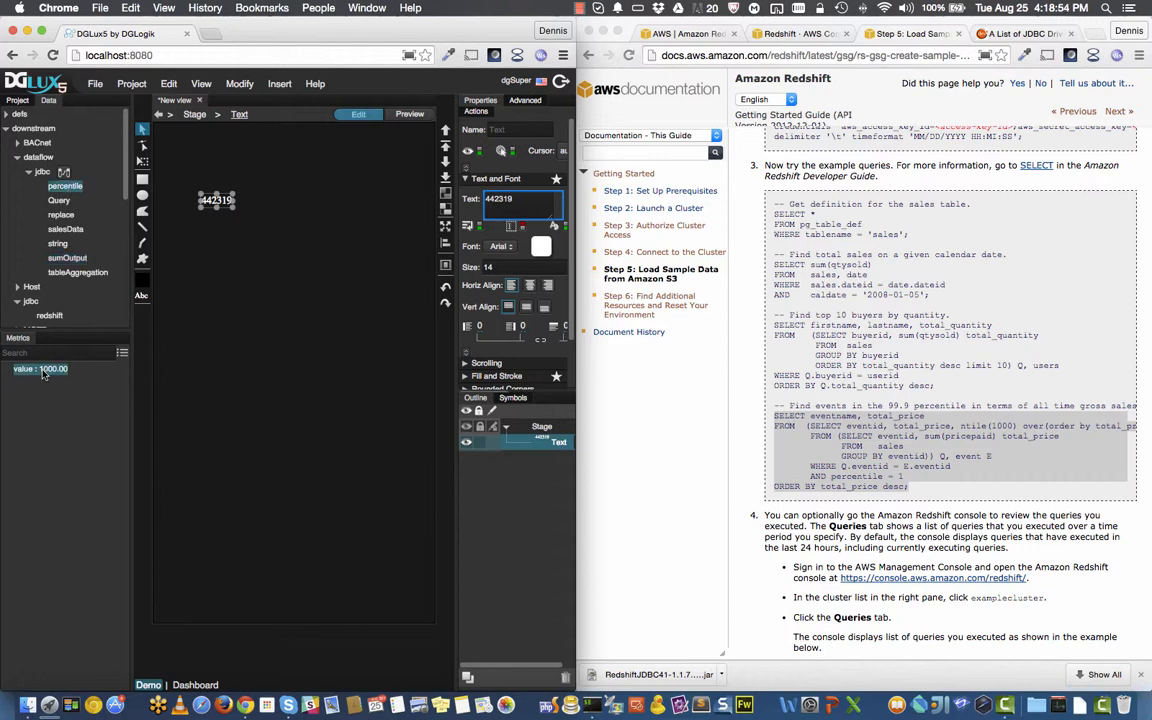
mouse_move(83, 373)
text(5)
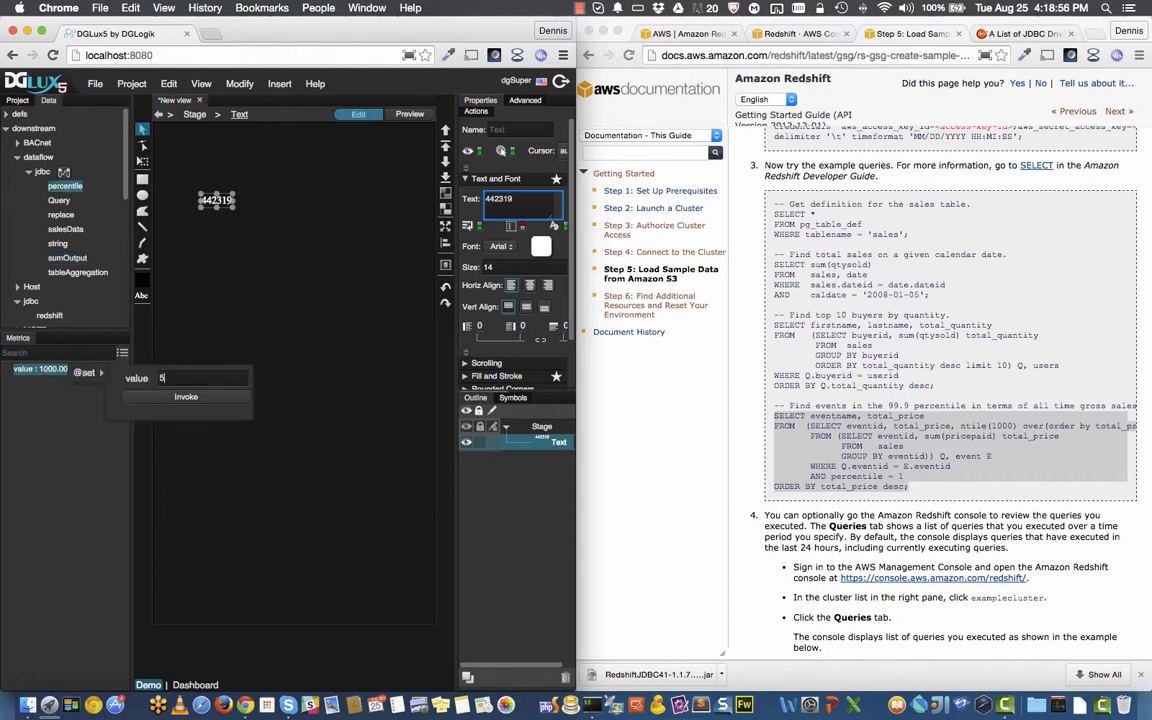
text(00)
click(200, 398)
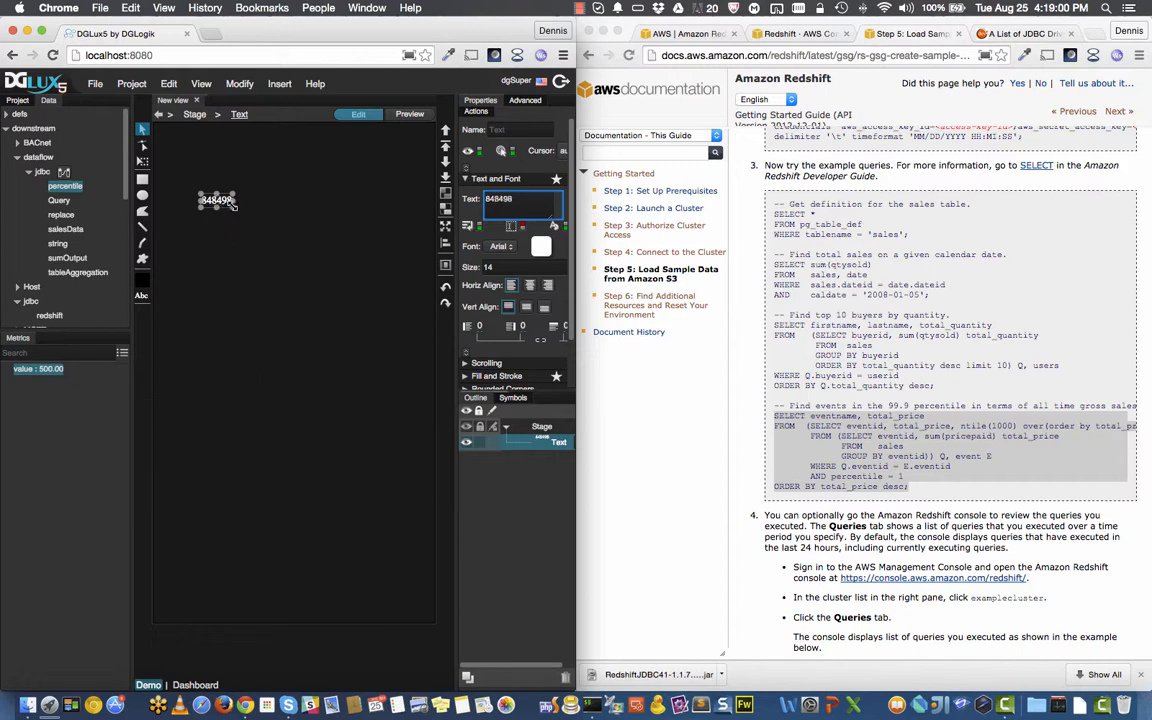